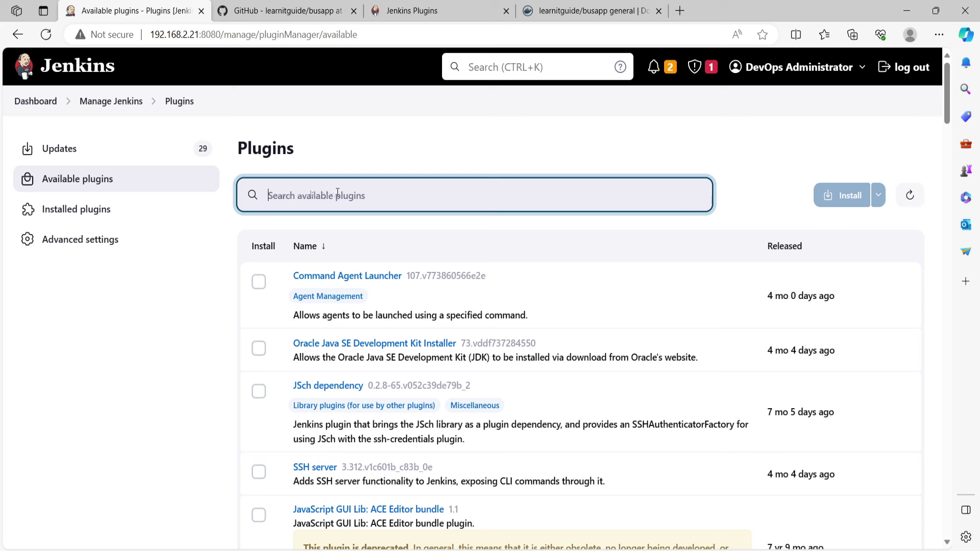
Step: Search the available plugins for "docker" and review the descriptions and release dates of the matching plugins
{"action": "type", "text": "docker"}
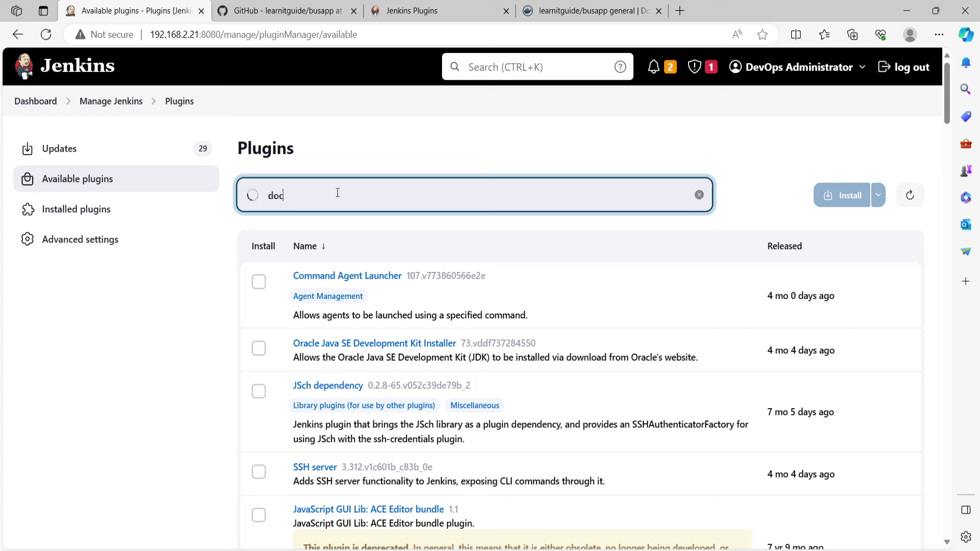
{"action": "scroll", "coordinate": [351, 261], "scroll_direction": "down", "scroll_amount": 3}
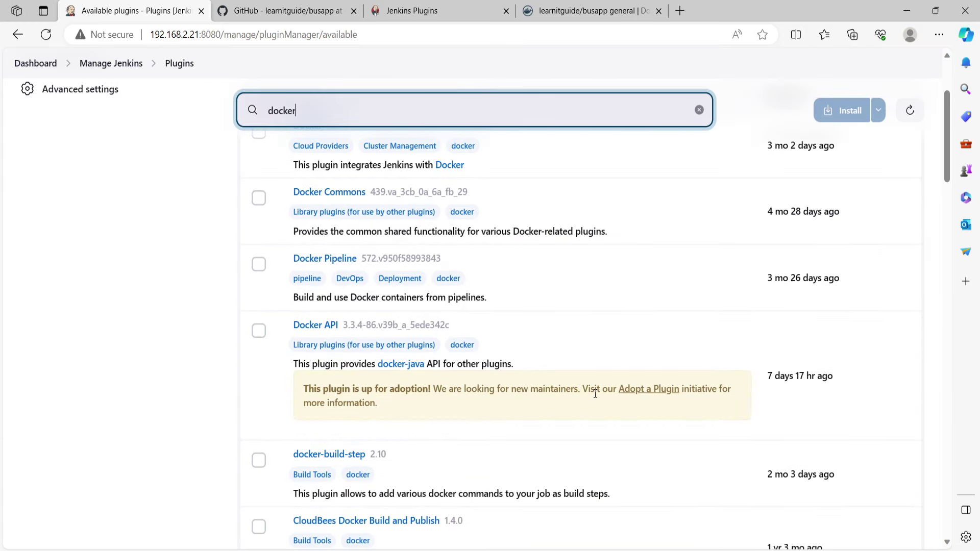
{"action": "scroll", "coordinate": [595, 394], "scroll_direction": "up", "scroll_amount": 3}
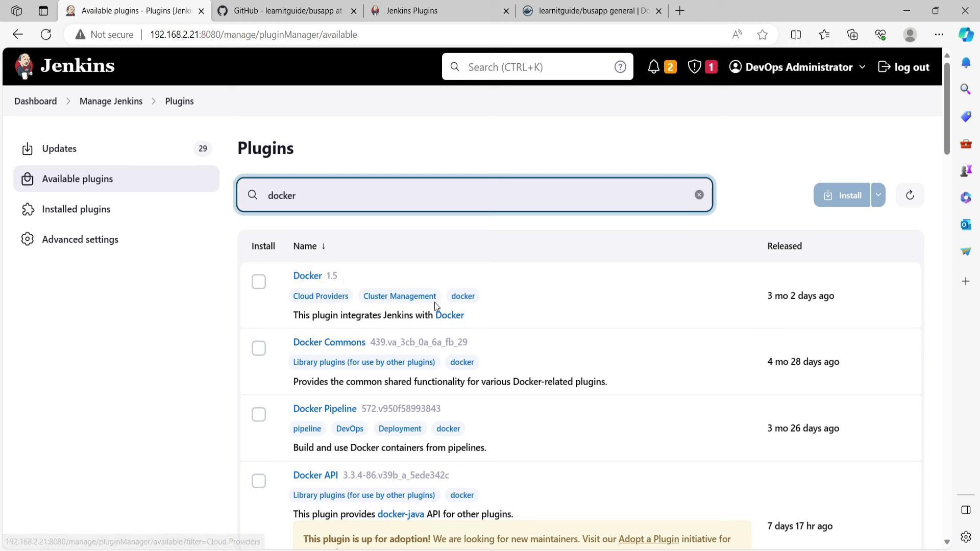
{"action": "left_click_drag", "start_coordinate": [307, 316], "coordinate": [403, 322]}
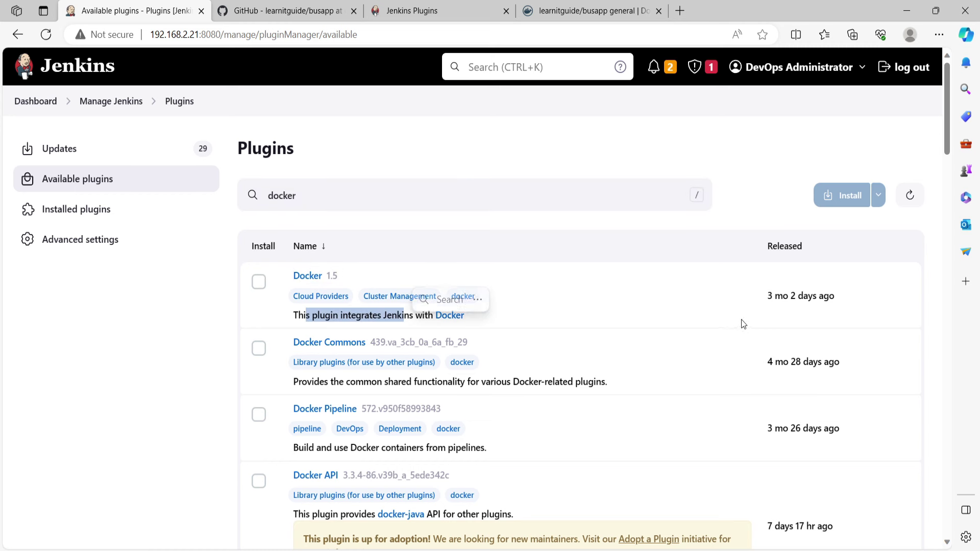
{"action": "left_click_drag", "start_coordinate": [767, 296], "coordinate": [834, 297]}
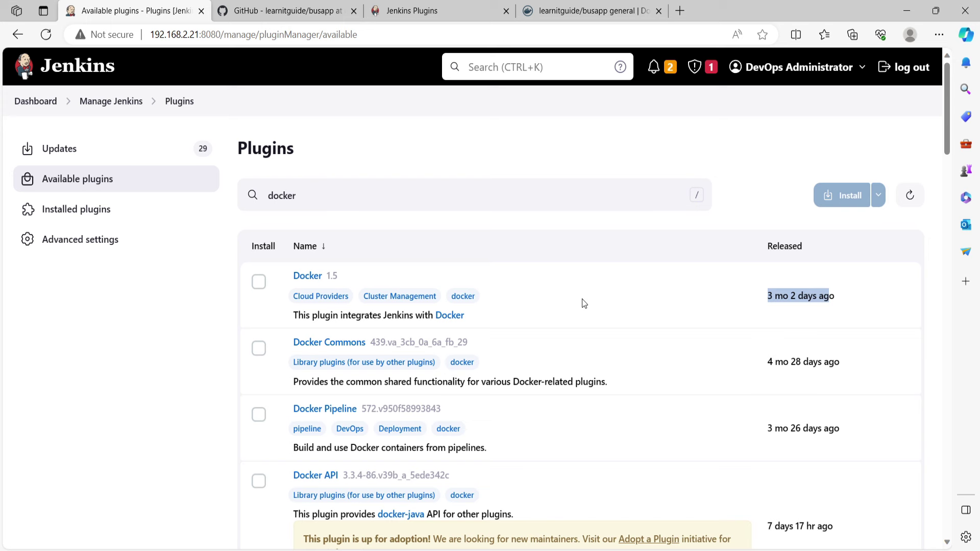
{"action": "scroll", "coordinate": [537, 294], "scroll_direction": "down", "scroll_amount": 1}
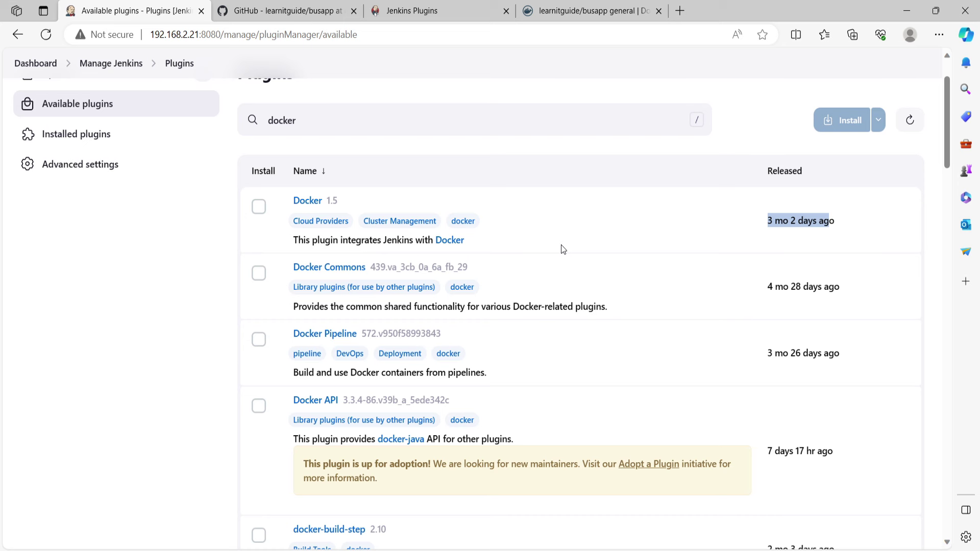
{"action": "scroll", "coordinate": [563, 249], "scroll_direction": "up", "scroll_amount": 1}
{"action": "key", "text": "/"}
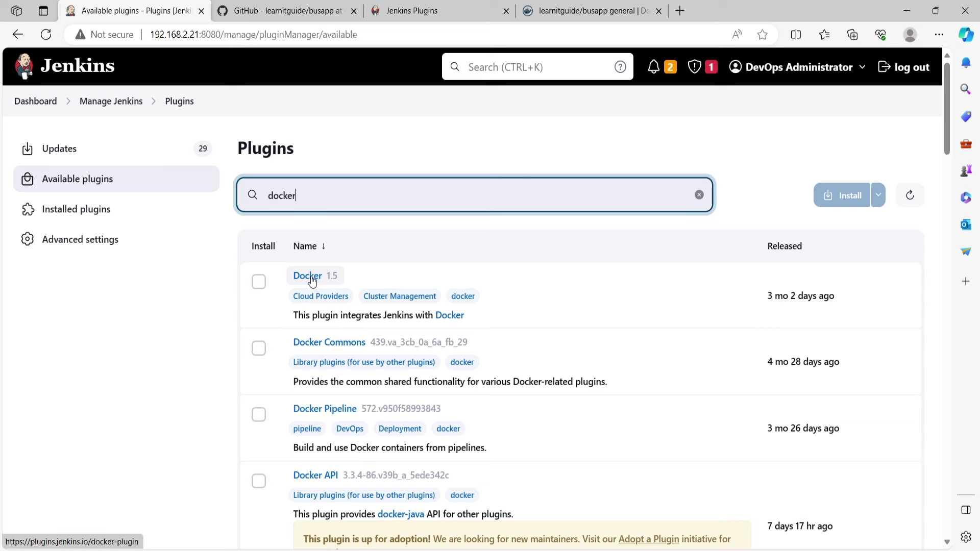
{"action": "left_click_drag", "start_coordinate": [306, 315], "coordinate": [405, 327]}
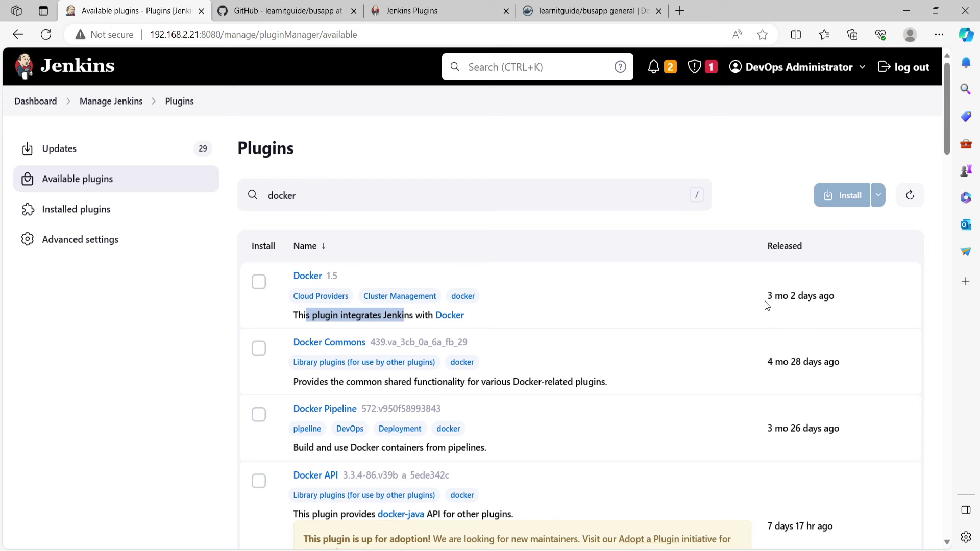
{"action": "left_click_drag", "start_coordinate": [767, 298], "coordinate": [832, 296]}
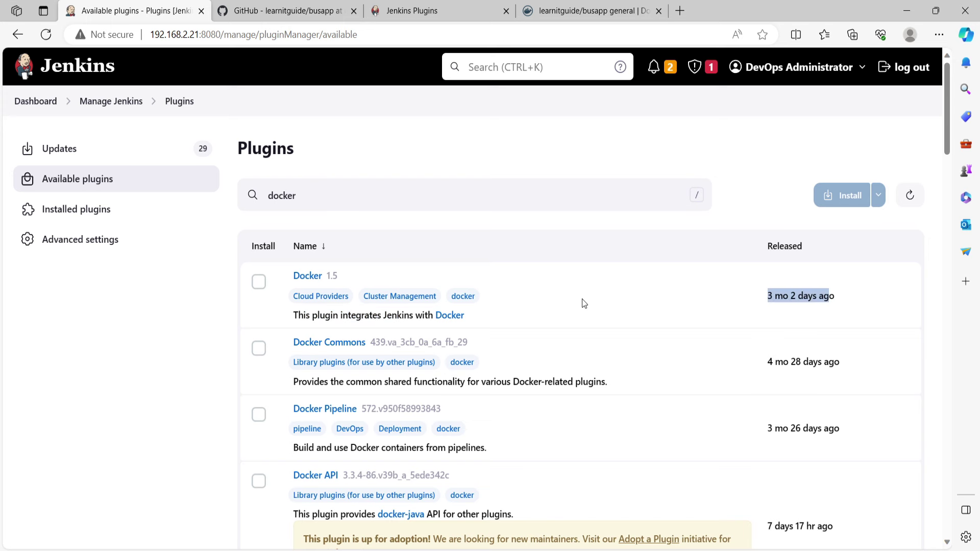
{"action": "scroll", "coordinate": [582, 302], "scroll_direction": "down", "scroll_amount": 1}
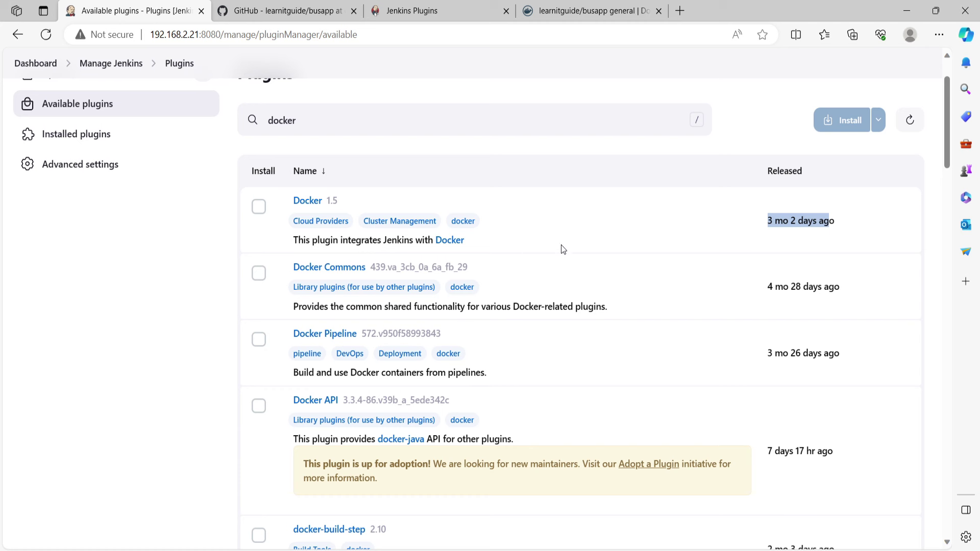
Step: Open the Docker, Docker Commons, Docker Pipeline and docker-build-step plugin pages in separate new browser tabs
{"action": "right_click", "coordinate": [308, 200]}
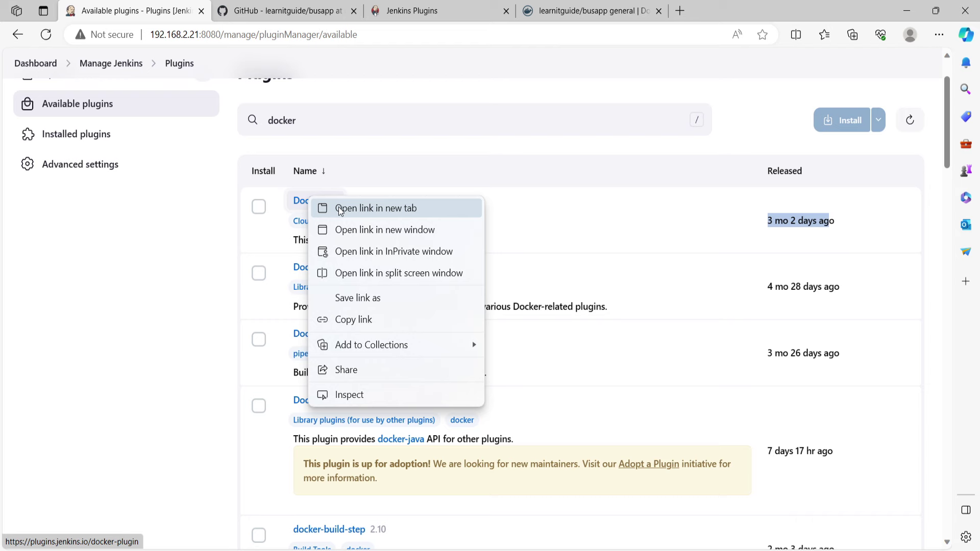
{"action": "left_click", "coordinate": [340, 208]}
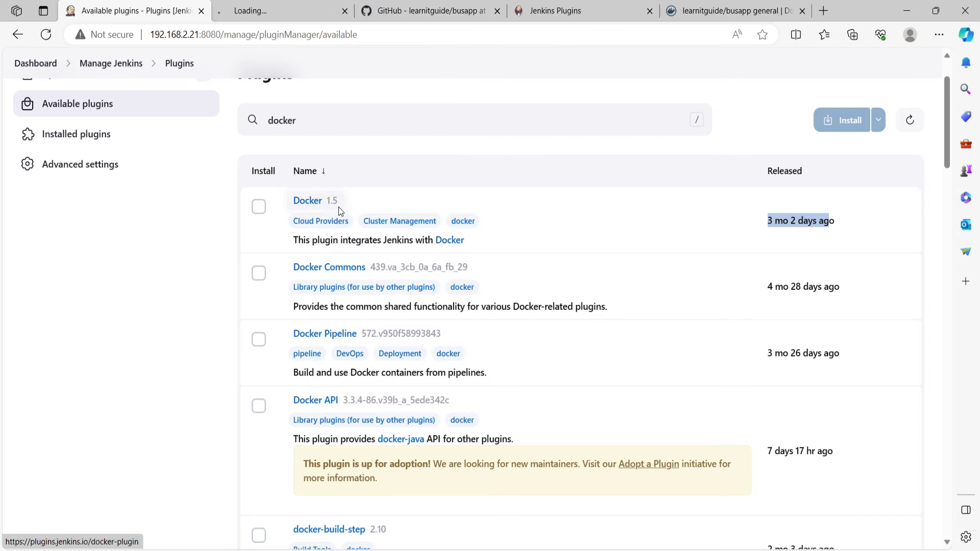
{"action": "left_click", "coordinate": [301, 13]}
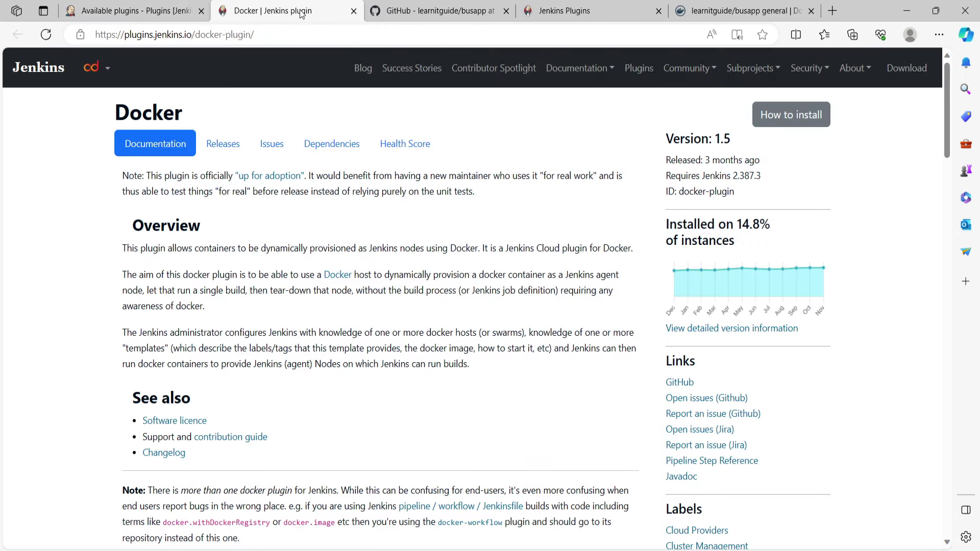
{"action": "left_click", "coordinate": [170, 17]}
{"action": "right_click", "coordinate": [348, 274]}
{"action": "left_click", "coordinate": [374, 280]}
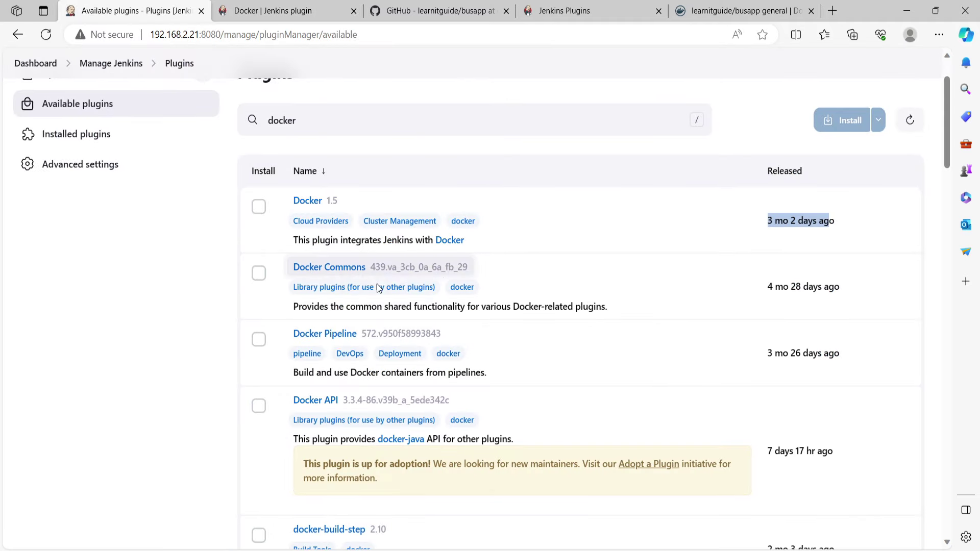
{"action": "middle_click", "coordinate": [331, 334]}
{"action": "scroll", "coordinate": [331, 339], "scroll_direction": "down", "scroll_amount": 3}
{"action": "middle_click", "coordinate": [326, 457]}
Step: View the opened docker-build-step, Docker, Docker Commons and Docker Pipeline pages briefly, and return to the available plugins list
{"action": "left_click", "coordinate": [497, 11]}
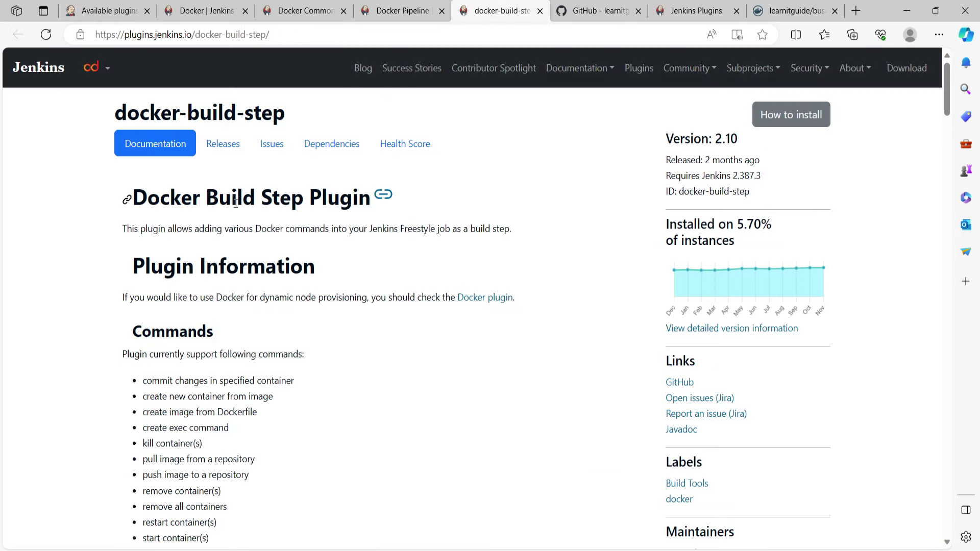
{"action": "key", "text": "ctrl+2"}
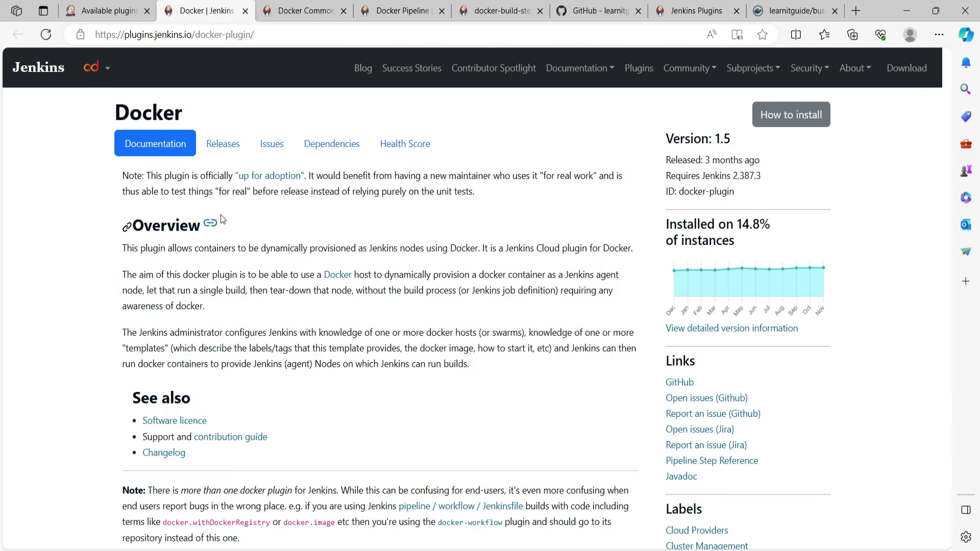
{"action": "key", "text": "ctrl+3"}
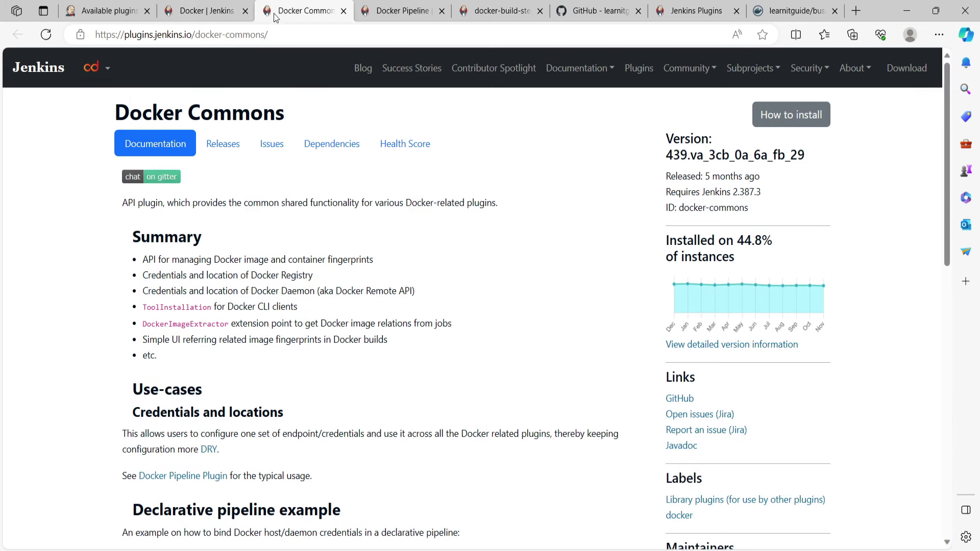
{"action": "left_click", "coordinate": [421, 16]}
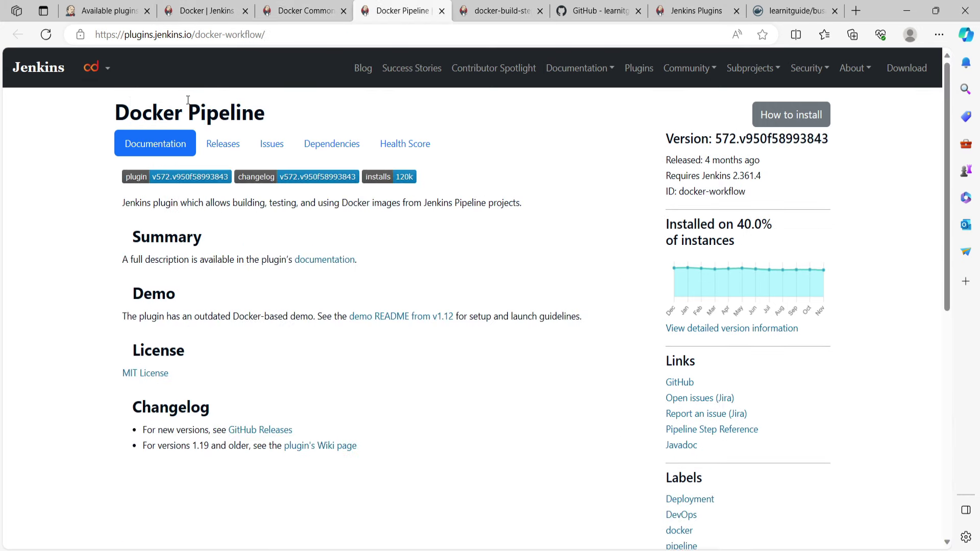
{"action": "left_click_drag", "start_coordinate": [188, 112], "coordinate": [253, 113]}
{"action": "left_click", "coordinate": [111, 12]}
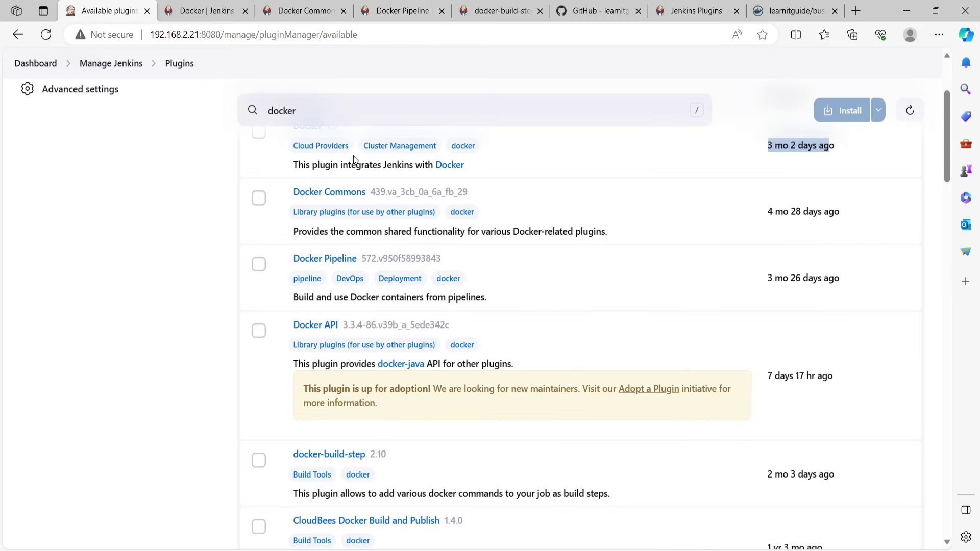
Step: Read the introductory note, Overview and Docker Environment sections in the Docker plugin's documentation
{"action": "key", "text": "ctrl+2"}
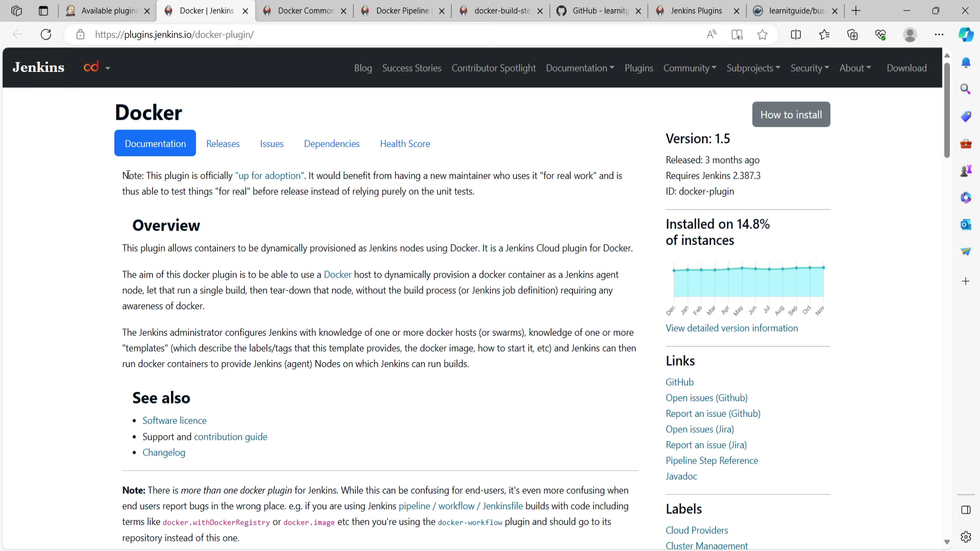
{"action": "left_click_drag", "start_coordinate": [127, 175], "coordinate": [498, 375]}
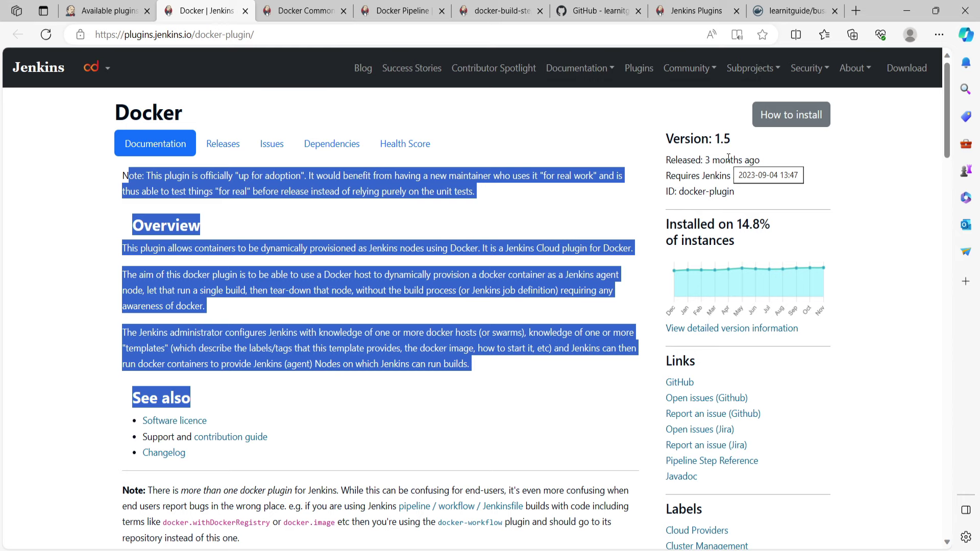
{"action": "left_click", "coordinate": [561, 203]}
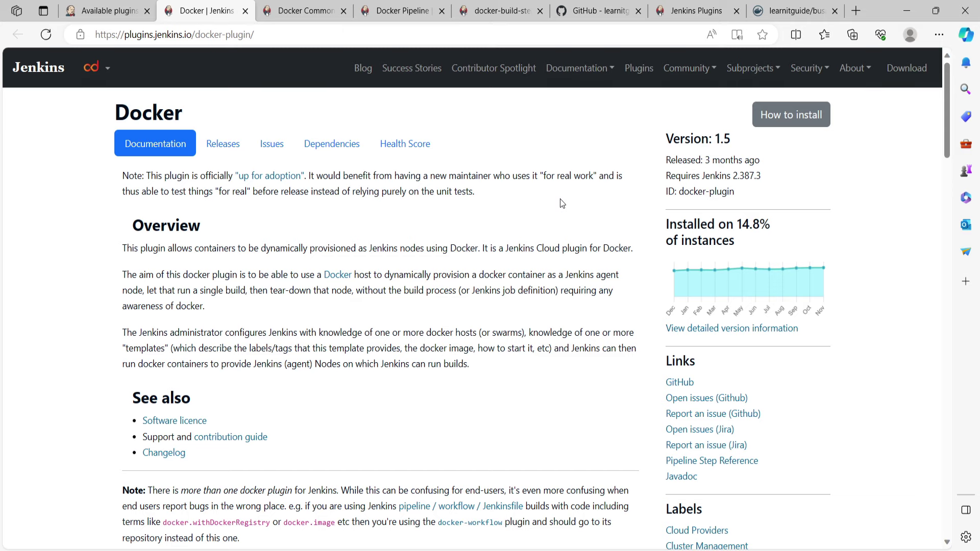
{"action": "left_click_drag", "start_coordinate": [183, 248], "coordinate": [507, 349]}
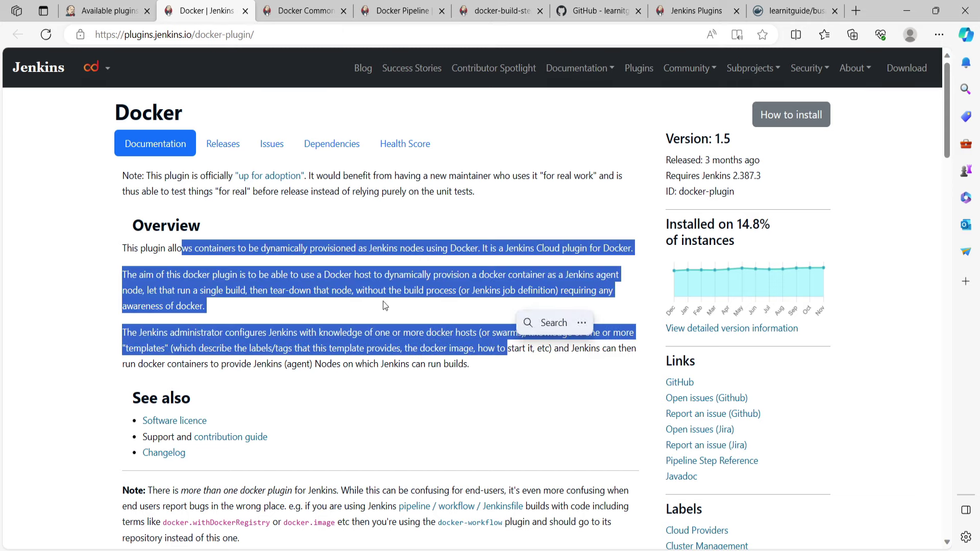
{"action": "scroll", "coordinate": [262, 261], "scroll_direction": "down", "scroll_amount": 15}
{"action": "left_click_drag", "start_coordinate": [136, 186], "coordinate": [306, 185]}
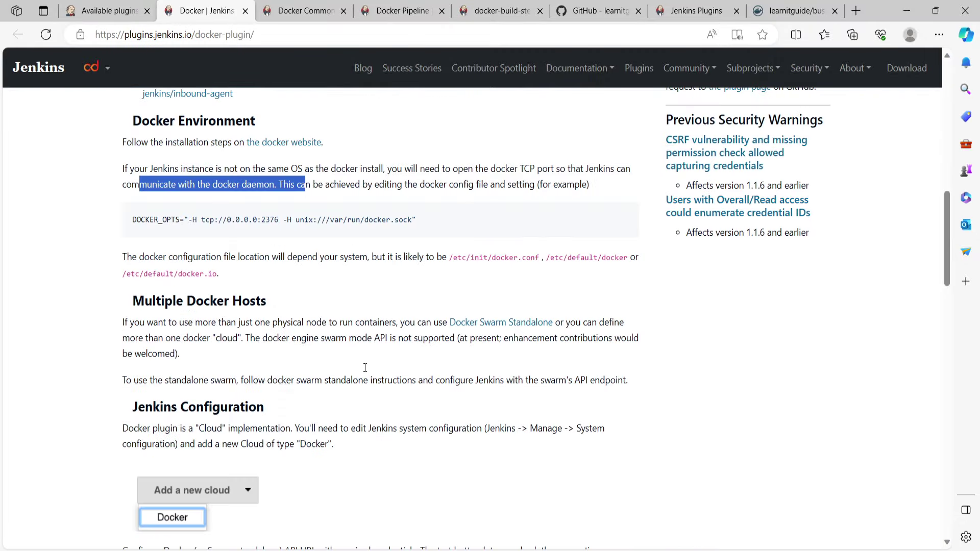
Step: Read the Docker plugin's documentation on Jenkins Configuration, the Launch attached method and the remaining sections below it
{"action": "scroll", "coordinate": [306, 204], "scroll_direction": "down", "scroll_amount": 3}
{"action": "left_click_drag", "start_coordinate": [188, 278], "coordinate": [355, 313]}
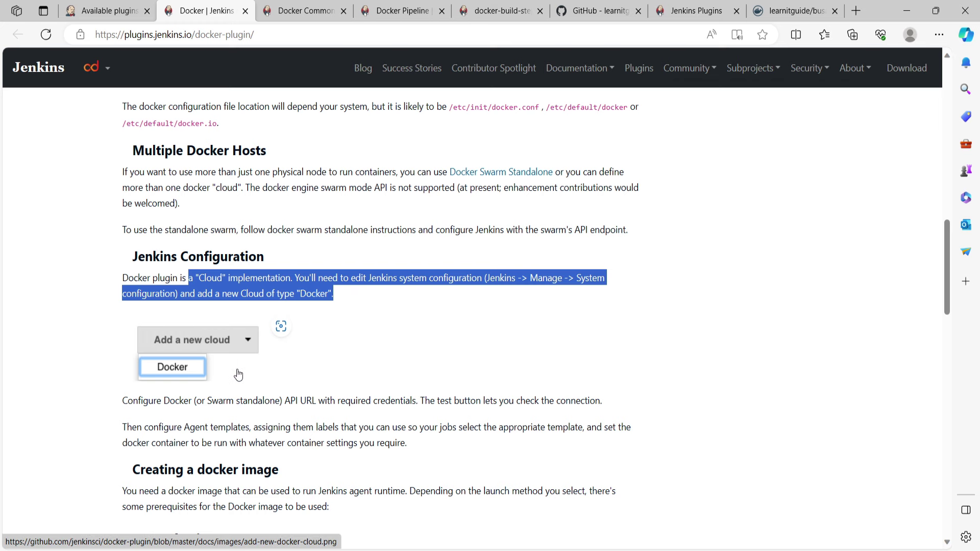
{"action": "scroll", "coordinate": [289, 372], "scroll_direction": "down", "scroll_amount": 10}
{"action": "left_click_drag", "start_coordinate": [172, 156], "coordinate": [243, 292]}
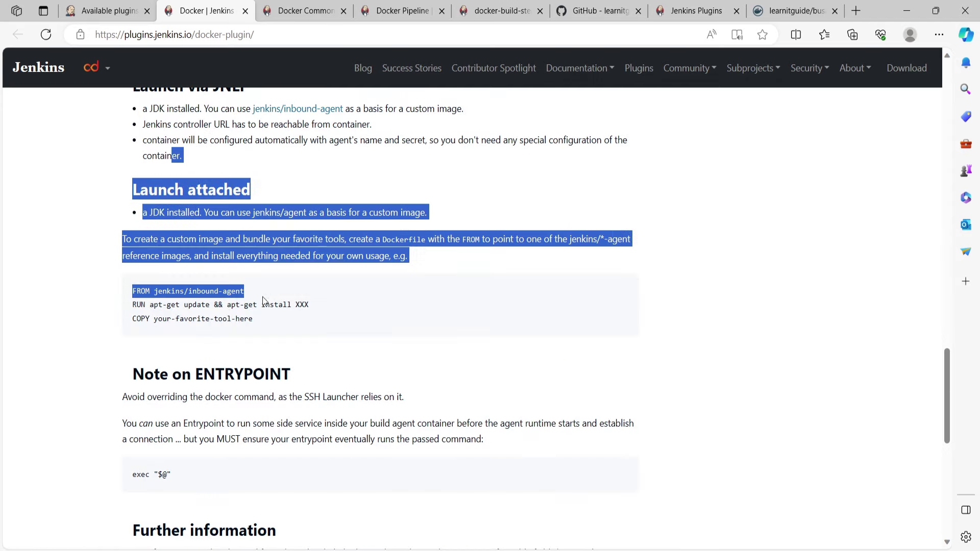
{"action": "left_click", "coordinate": [412, 340]}
{"action": "scroll", "coordinate": [411, 340], "scroll_direction": "down", "scroll_amount": 4}
{"action": "left_click_drag", "start_coordinate": [225, 253], "coordinate": [445, 412]}
{"action": "scroll", "coordinate": [445, 413], "scroll_direction": "up", "scroll_amount": 1}
Step: Read the Summary, Use-cases and Declarative pipeline example sections in the Docker Commons documentation
{"action": "left_click", "coordinate": [306, 11]}
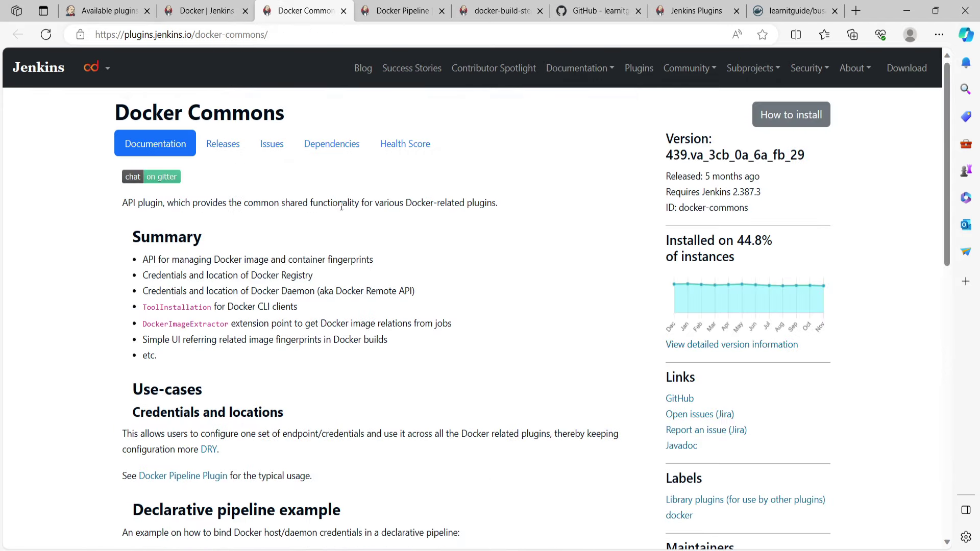
{"action": "left_click_drag", "start_coordinate": [142, 258], "coordinate": [229, 361]}
{"action": "scroll", "coordinate": [208, 265], "scroll_direction": "down", "scroll_amount": 2}
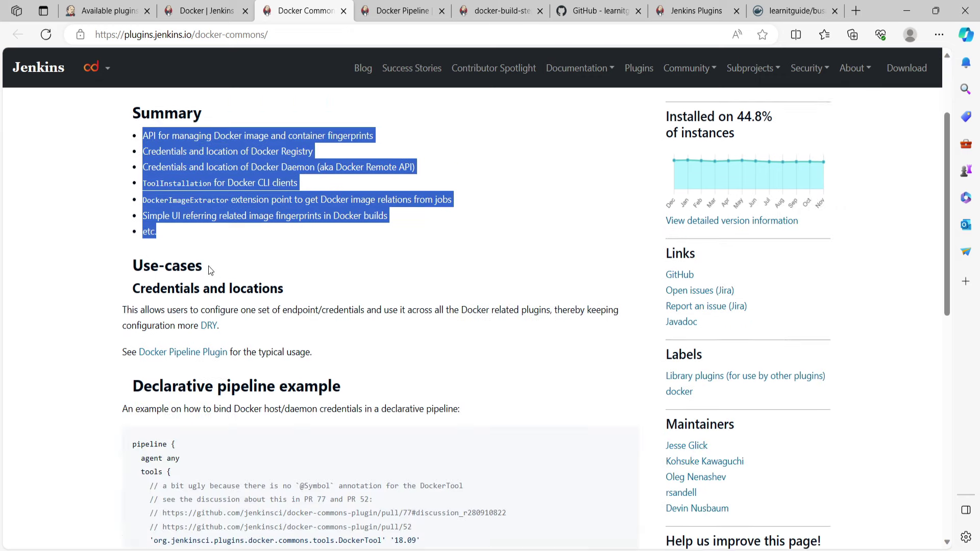
{"action": "scroll", "coordinate": [208, 266], "scroll_direction": "down", "scroll_amount": 4}
Step: Examine the supported Commands list and the Build Variables section in the docker-build-step plugin documentation
{"action": "left_click", "coordinate": [500, 10]}
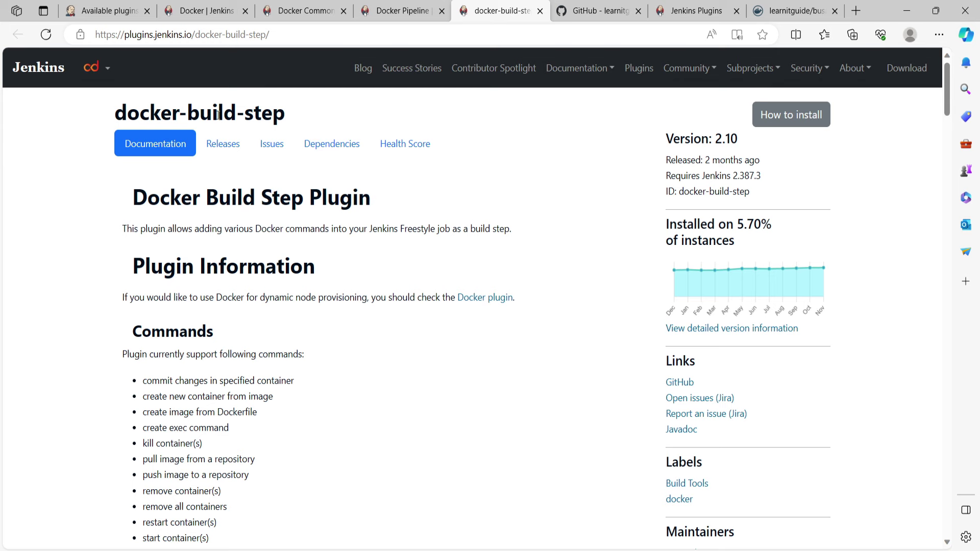
{"action": "scroll", "coordinate": [172, 354], "scroll_direction": "down", "scroll_amount": 3}
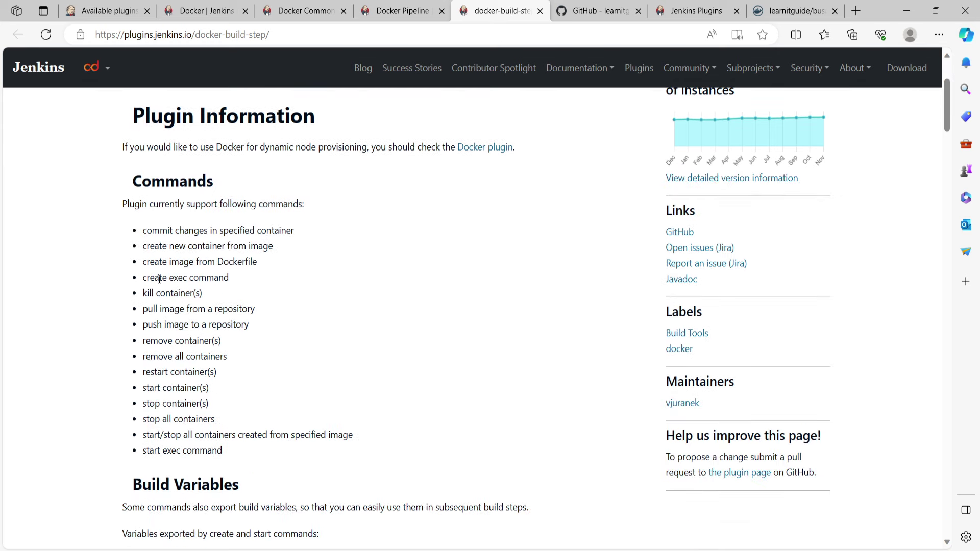
{"action": "left_click_drag", "start_coordinate": [147, 230], "coordinate": [250, 434]}
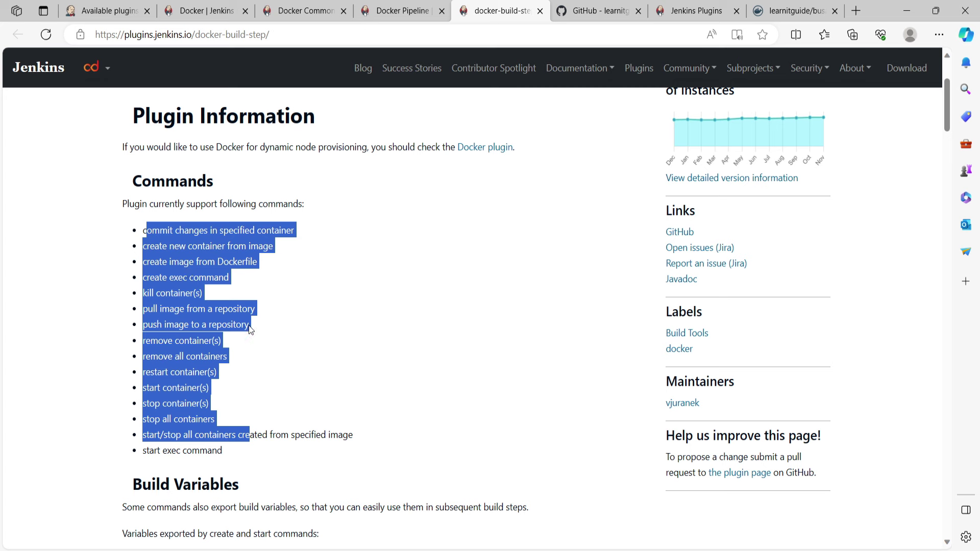
{"action": "scroll", "coordinate": [293, 311], "scroll_direction": "up", "scroll_amount": 3}
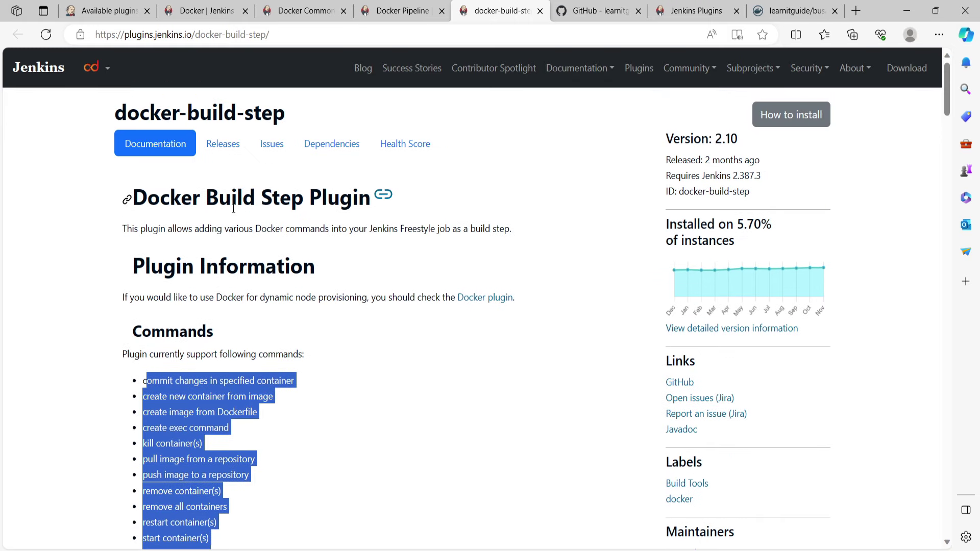
{"action": "left_click_drag", "start_coordinate": [119, 112], "coordinate": [309, 114]}
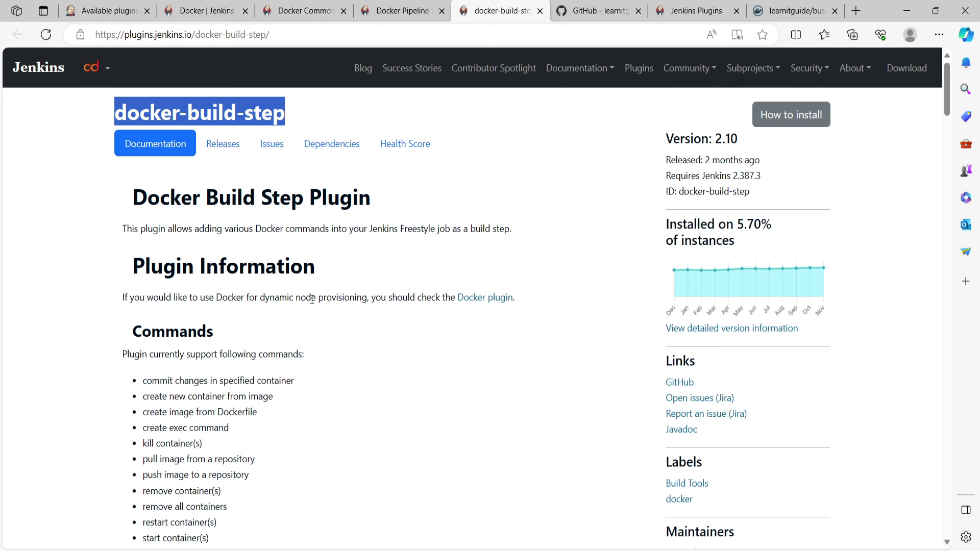
{"action": "scroll", "coordinate": [286, 250], "scroll_direction": "down", "scroll_amount": 7}
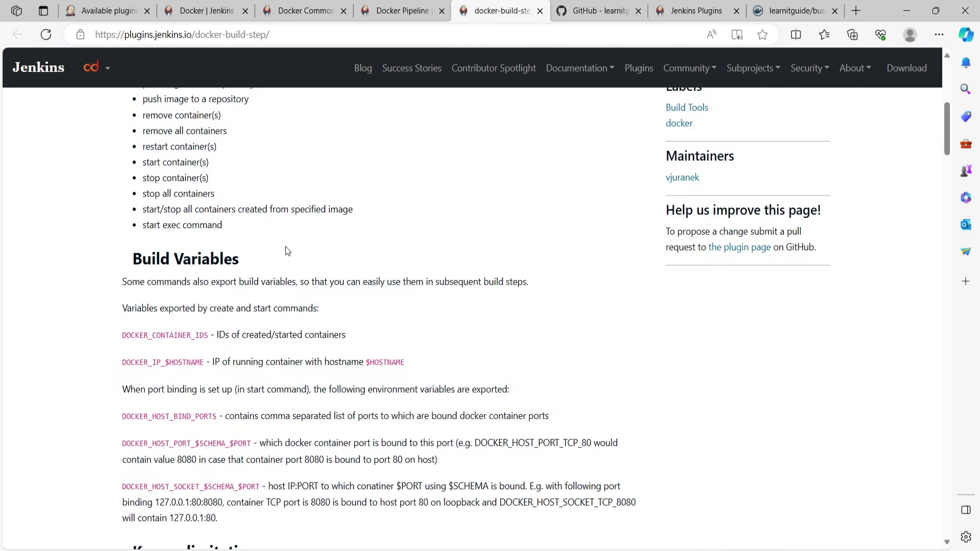
{"action": "left_click_drag", "start_coordinate": [127, 262], "coordinate": [263, 338]}
{"action": "scroll", "coordinate": [263, 338], "scroll_direction": "down", "scroll_amount": 3}
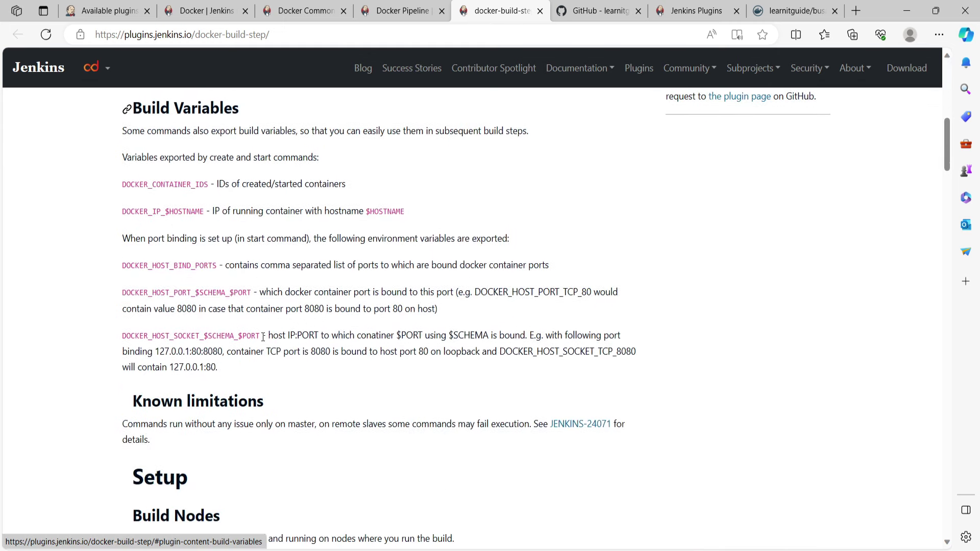
Step: Read the Known limitations, Setup, Commands and Docker Pull sections of the docker-build-step documentation
{"action": "scroll", "coordinate": [263, 338], "scroll_direction": "down", "scroll_amount": 3}
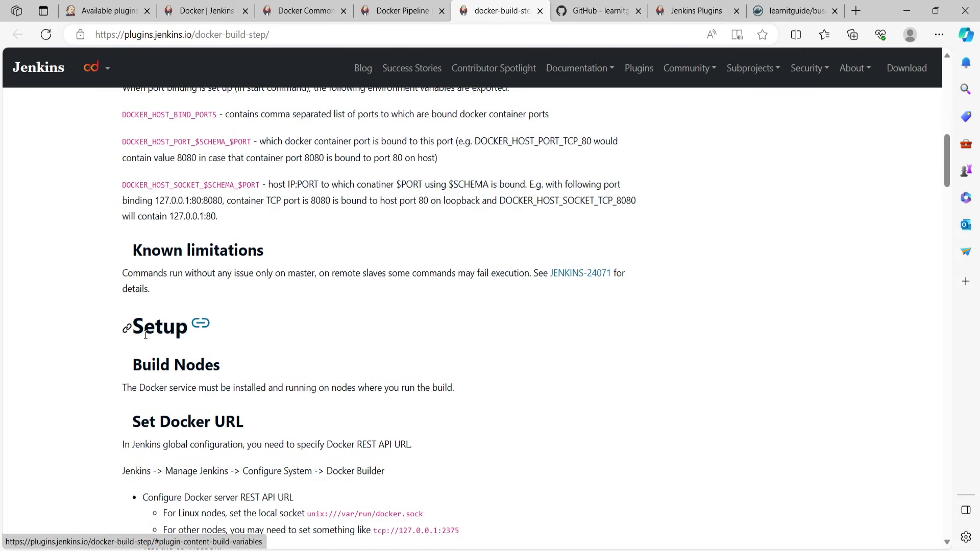
{"action": "left_click_drag", "start_coordinate": [144, 327], "coordinate": [187, 332]}
{"action": "scroll", "coordinate": [232, 345], "scroll_direction": "down", "scroll_amount": 4}
{"action": "left_click_drag", "start_coordinate": [141, 197], "coordinate": [227, 220]}
{"action": "scroll", "coordinate": [235, 301], "scroll_direction": "down", "scroll_amount": 6}
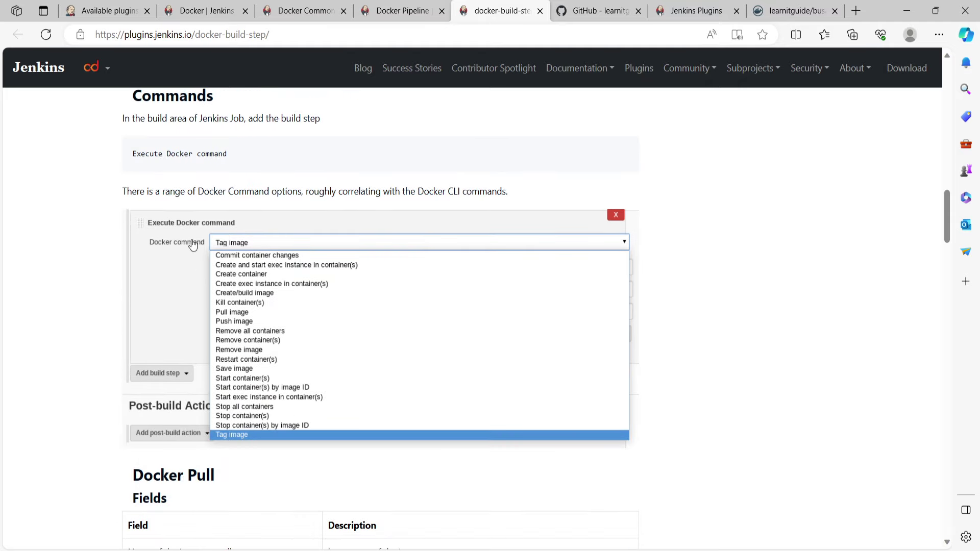
{"action": "scroll", "coordinate": [154, 168], "scroll_direction": "down", "scroll_amount": 6}
{"action": "left_click_drag", "start_coordinate": [134, 174], "coordinate": [211, 174]}
{"action": "scroll", "coordinate": [246, 263], "scroll_direction": "down", "scroll_amount": 2}
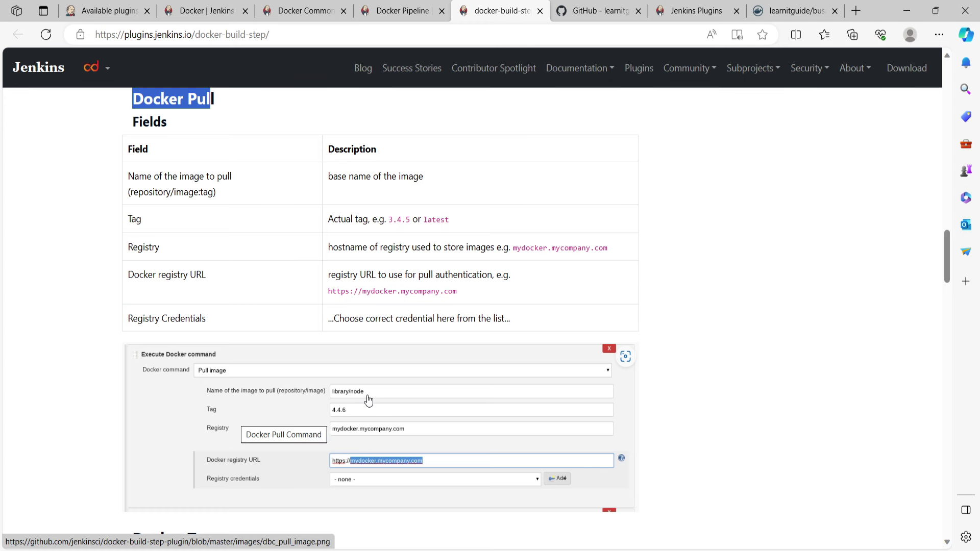
{"action": "scroll", "coordinate": [370, 412], "scroll_direction": "down", "scroll_amount": 8}
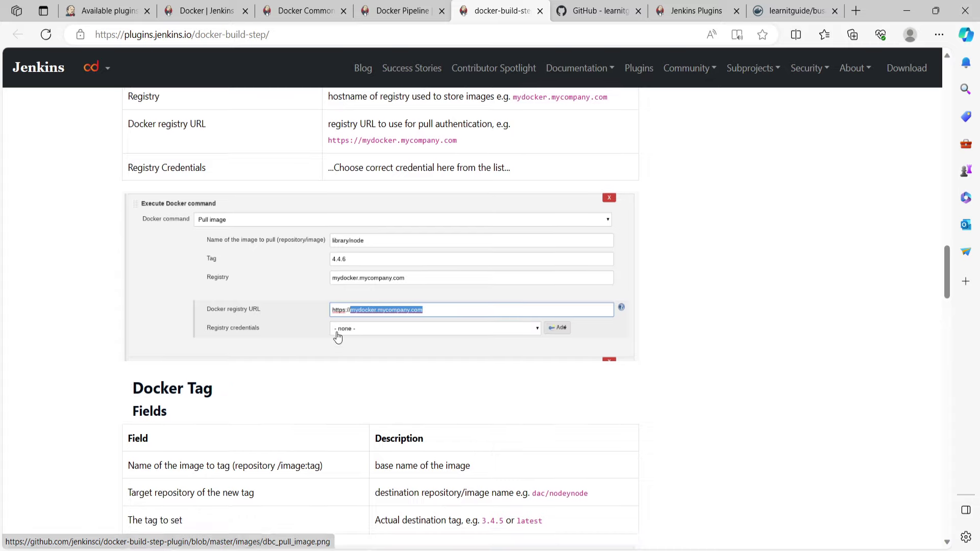
Step: Read the Docker Tag scenarios and the Docker Push fields and example in the docker-build-step documentation
{"action": "scroll", "coordinate": [281, 329], "scroll_direction": "down", "scroll_amount": 14}
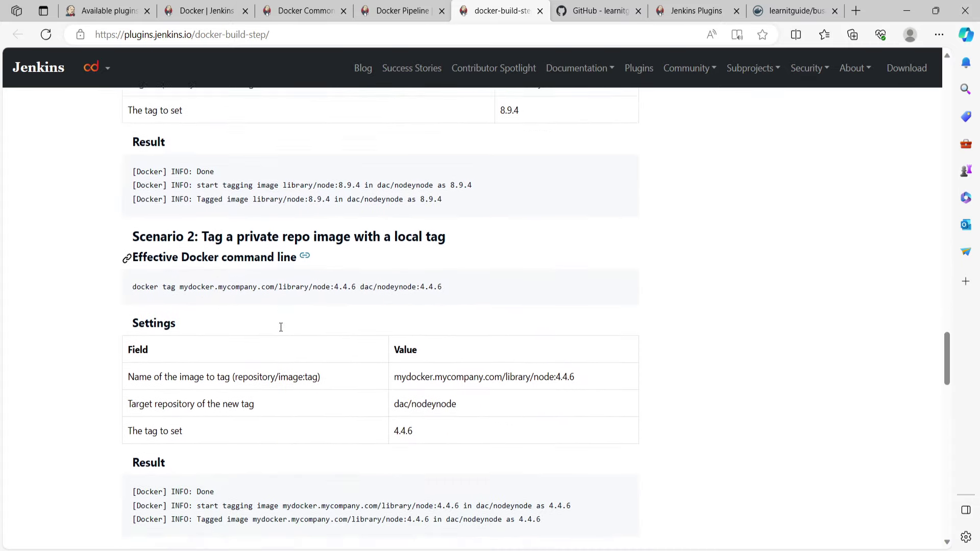
{"action": "left_click_drag", "start_coordinate": [179, 412], "coordinate": [224, 412]}
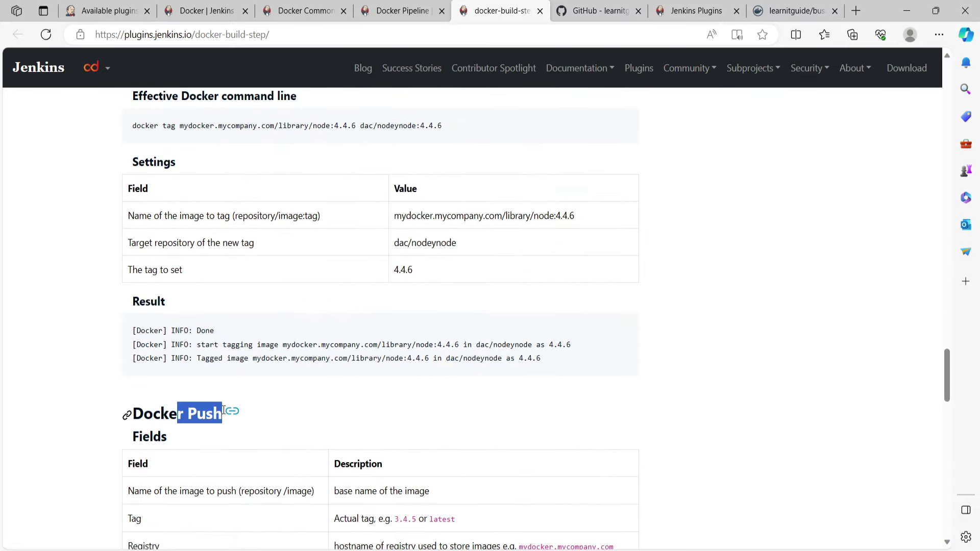
{"action": "scroll", "coordinate": [311, 396], "scroll_direction": "down", "scroll_amount": 1}
{"action": "scroll", "coordinate": [352, 412], "scroll_direction": "down", "scroll_amount": 4}
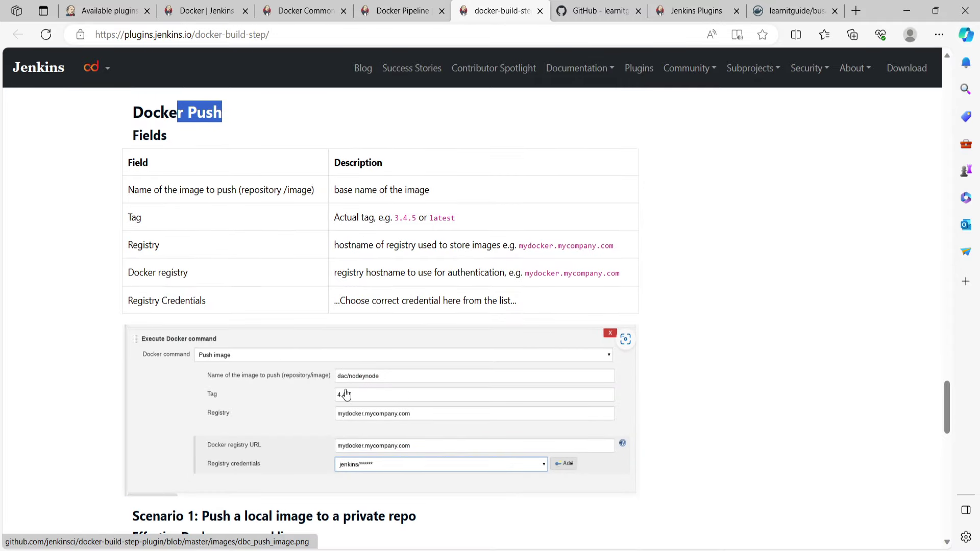
{"action": "scroll", "coordinate": [346, 391], "scroll_direction": "up", "scroll_amount": 4}
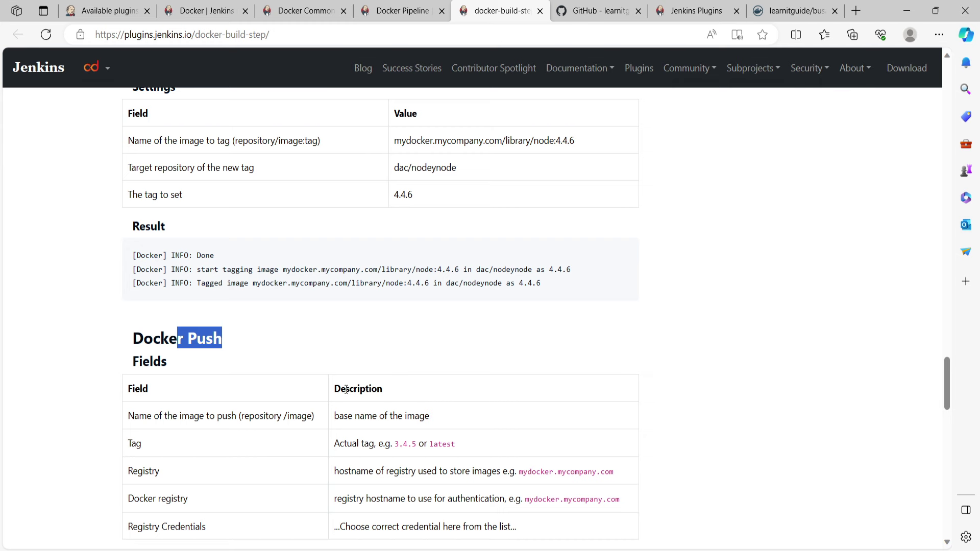
{"action": "scroll", "coordinate": [346, 390], "scroll_direction": "down", "scroll_amount": 4}
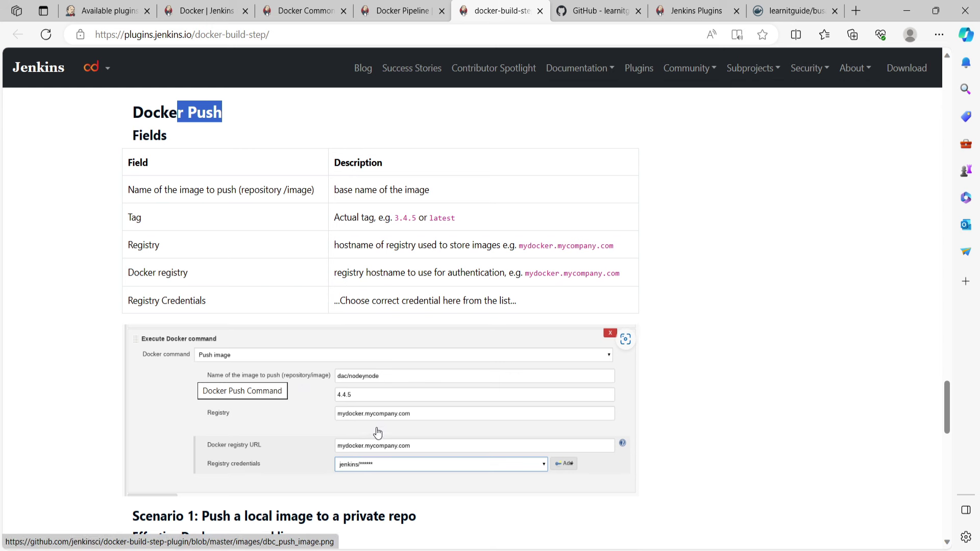
{"action": "left_click", "coordinate": [104, 10]}
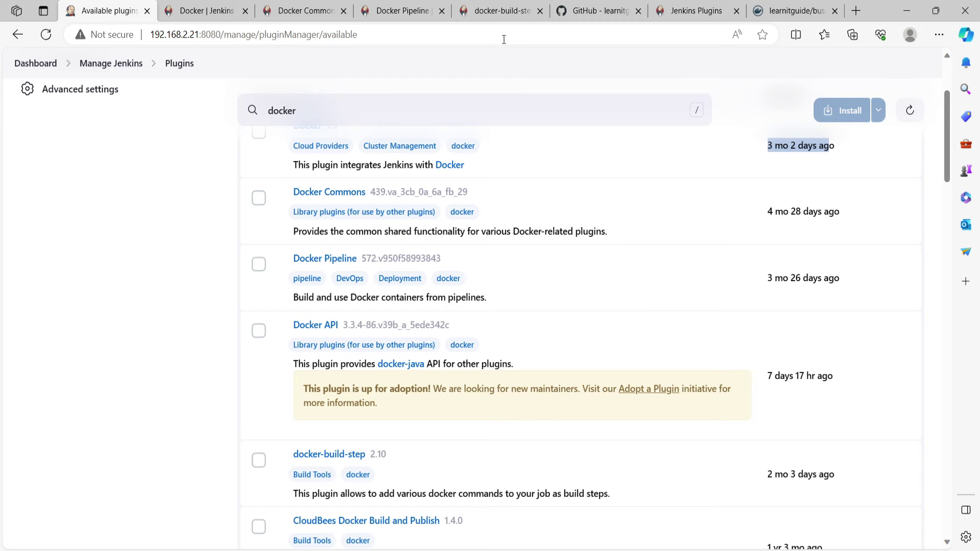
{"action": "left_click", "coordinate": [498, 14]}
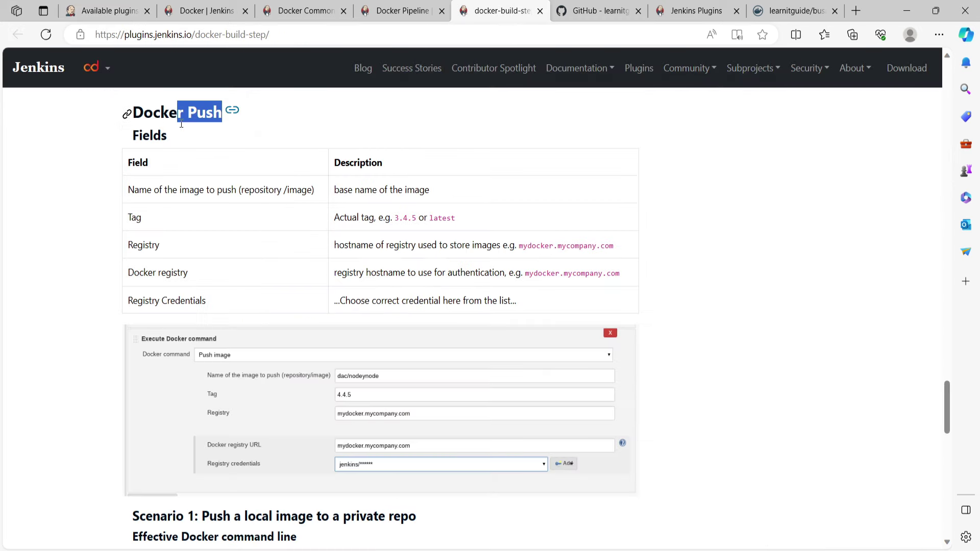
{"action": "scroll", "coordinate": [181, 124], "scroll_direction": "down", "scroll_amount": 2}
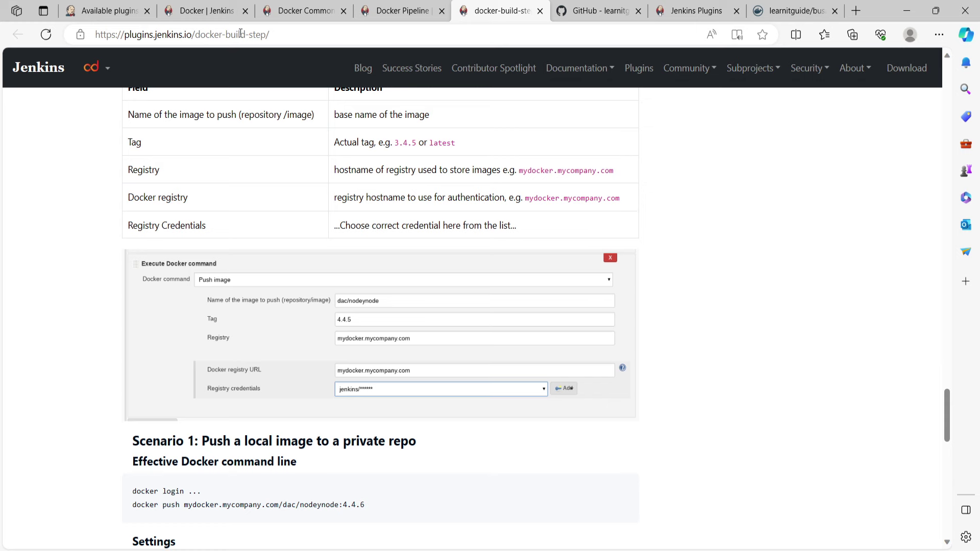
Step: Return to the Jenkins plugin manager and select the docker-build-step plugin for installation
{"action": "left_click", "coordinate": [109, 11]}
{"action": "left_click", "coordinate": [259, 460]}
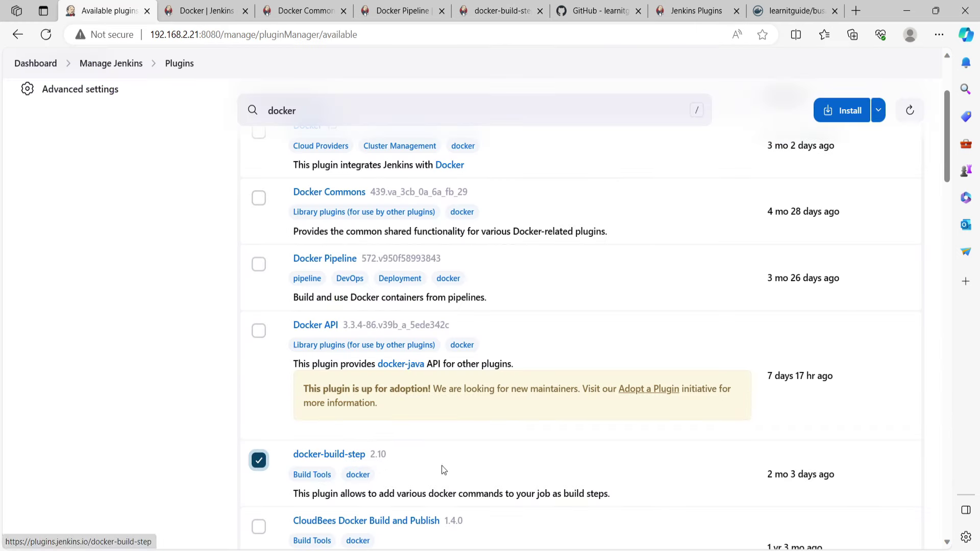
{"action": "scroll", "coordinate": [443, 405], "scroll_direction": "up", "scroll_amount": 3}
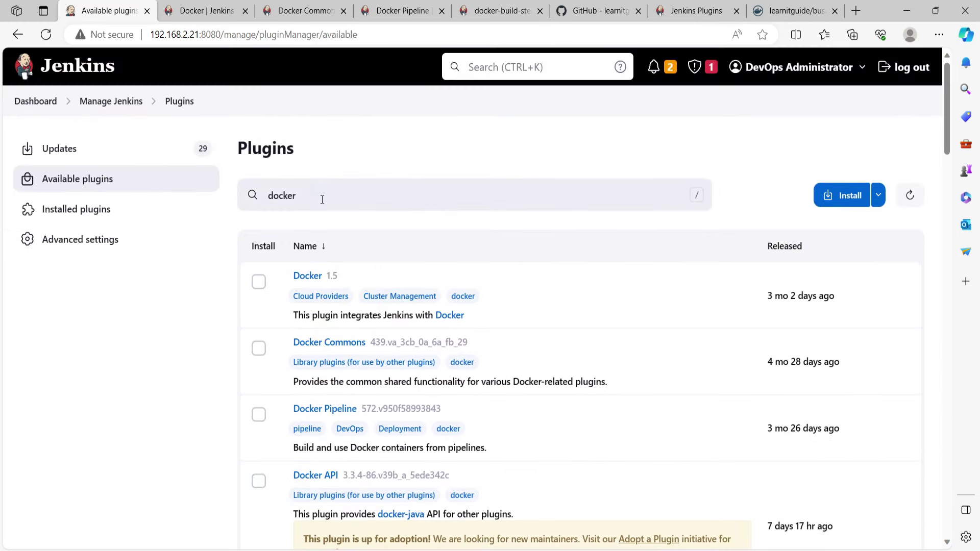
Step: Search the available plugins for "ansible" and clear the search again
{"action": "left_click", "coordinate": [240, 185]}
{"action": "type", "text": "ansible"}
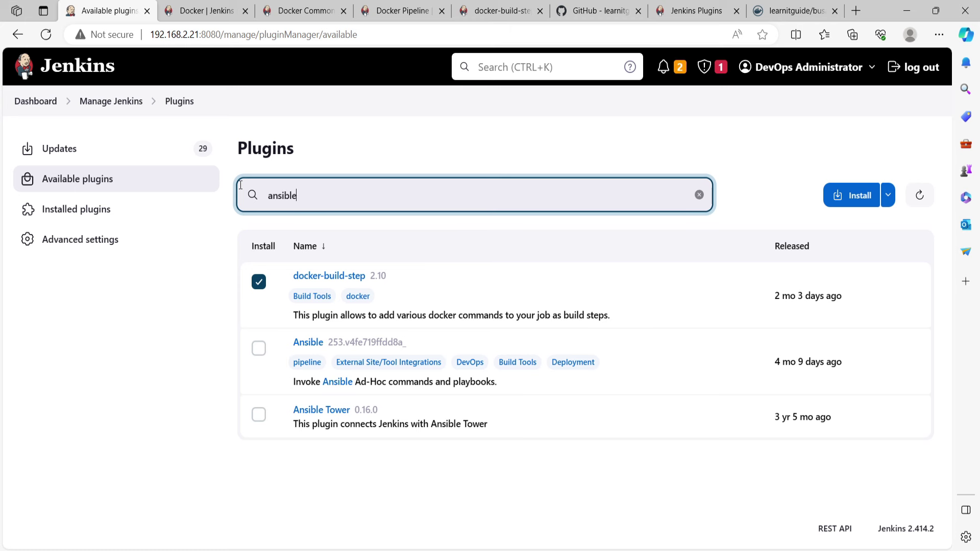
{"action": "key", "text": "BackSpace"}
{"action": "key", "text": "BackSpace"}
{"action": "key", "text": "BackSpace"}
{"action": "key", "text": "BackSpace"}
{"action": "key", "text": "BackSpace"}
{"action": "key", "text": "BackSpace"}
{"action": "key", "text": "BackSpace"}
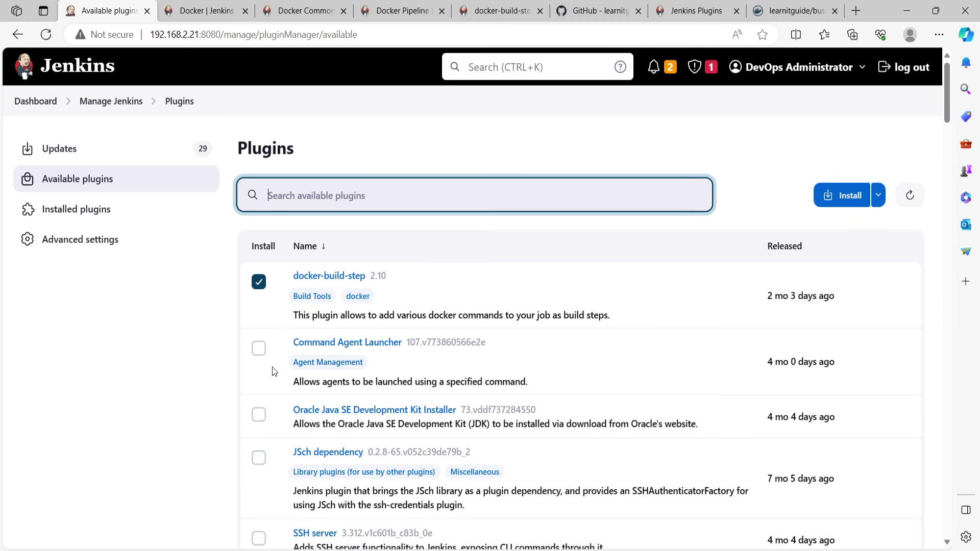
Step: Install the selected docker-build-step plugin and check the download progress of it and its dependencies
{"action": "left_click", "coordinate": [849, 196]}
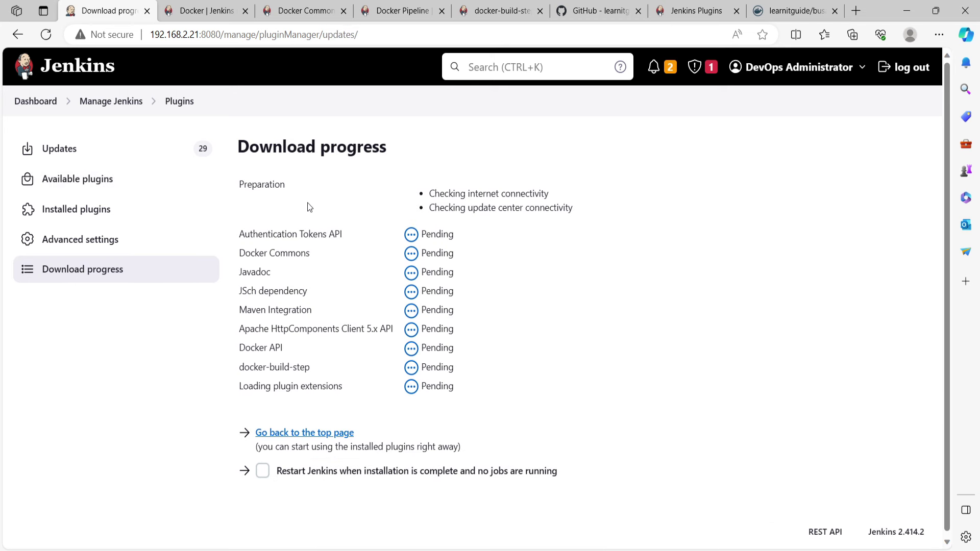
{"action": "left_click_drag", "start_coordinate": [301, 186], "coordinate": [244, 185]}
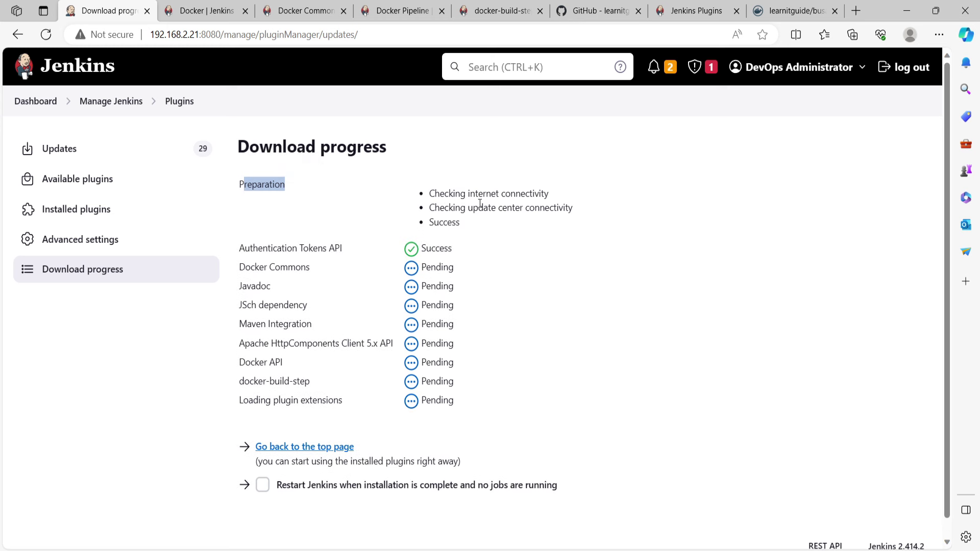
{"action": "left_click_drag", "start_coordinate": [482, 222], "coordinate": [438, 214]}
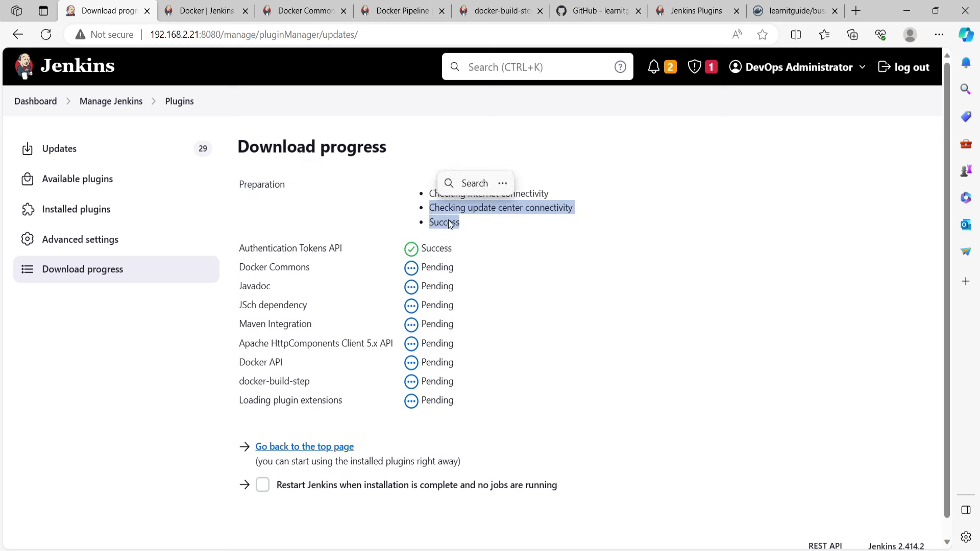
{"action": "left_click_drag", "start_coordinate": [263, 249], "coordinate": [357, 404]}
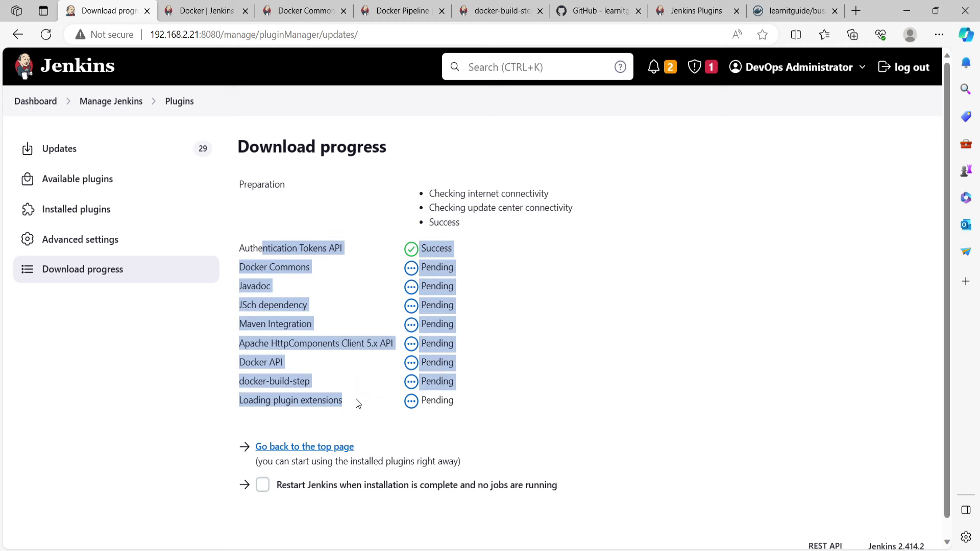
{"action": "left_click_drag", "start_coordinate": [220, 467], "coordinate": [405, 530]}
{"action": "left_click", "coordinate": [407, 534]}
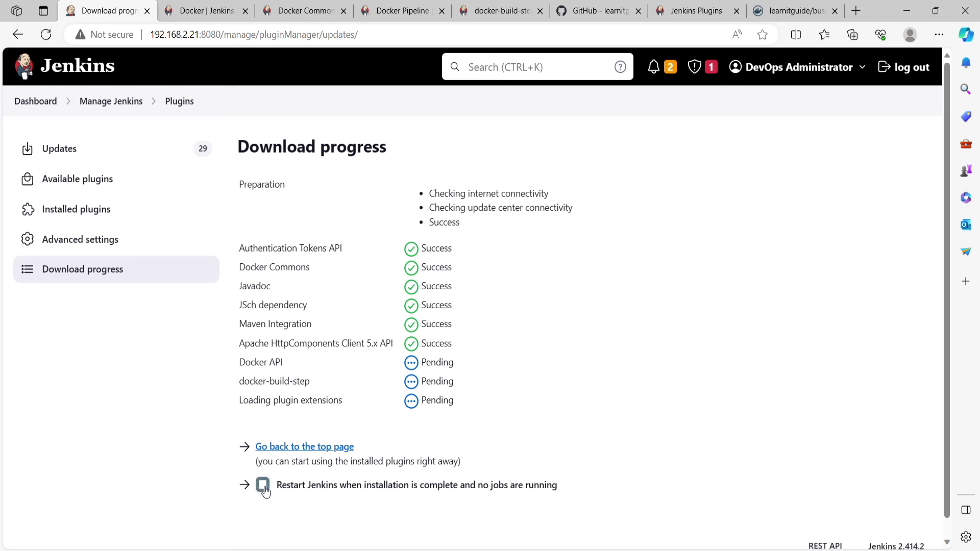
{"action": "left_click_drag", "start_coordinate": [437, 241], "coordinate": [470, 402]}
{"action": "left_click", "coordinate": [447, 287]}
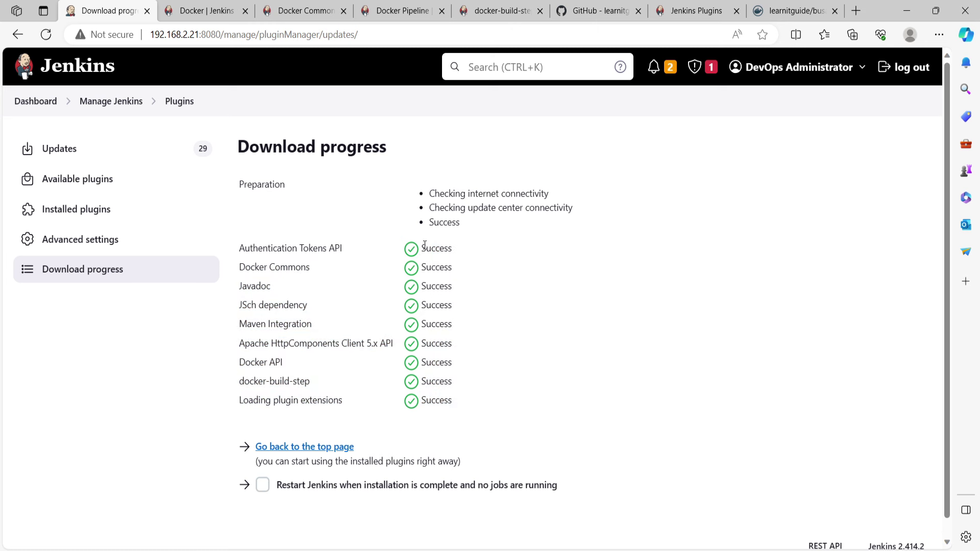
{"action": "left_click_drag", "start_coordinate": [425, 245], "coordinate": [483, 413]}
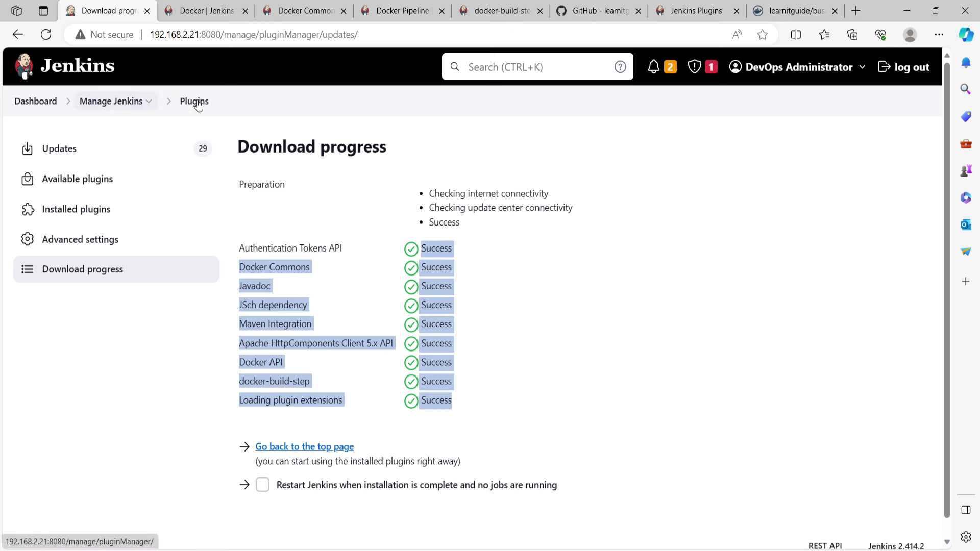
Step: Search the installed plugins for "docker" to verify the installation
{"action": "left_click", "coordinate": [177, 101]}
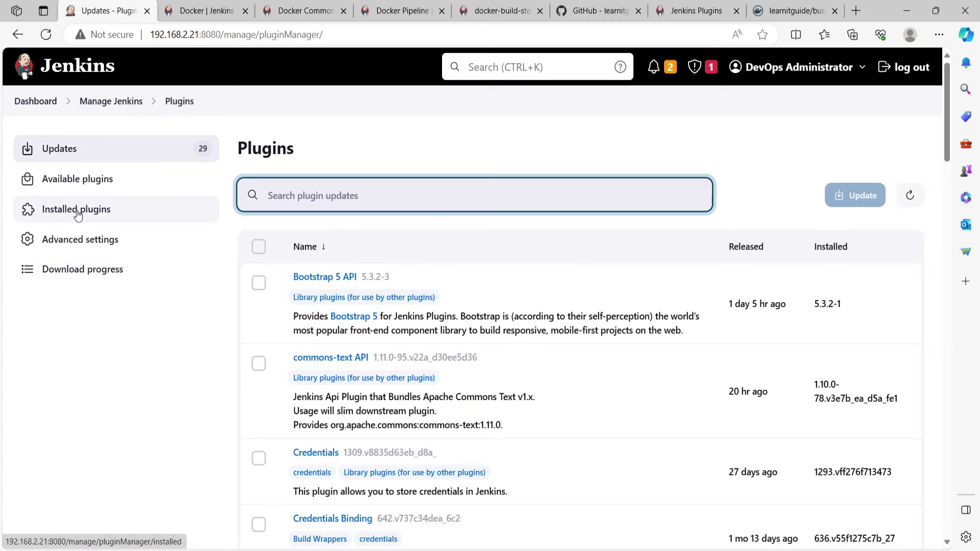
{"action": "left_click", "coordinate": [78, 214]}
{"action": "type", "text": "docker"}
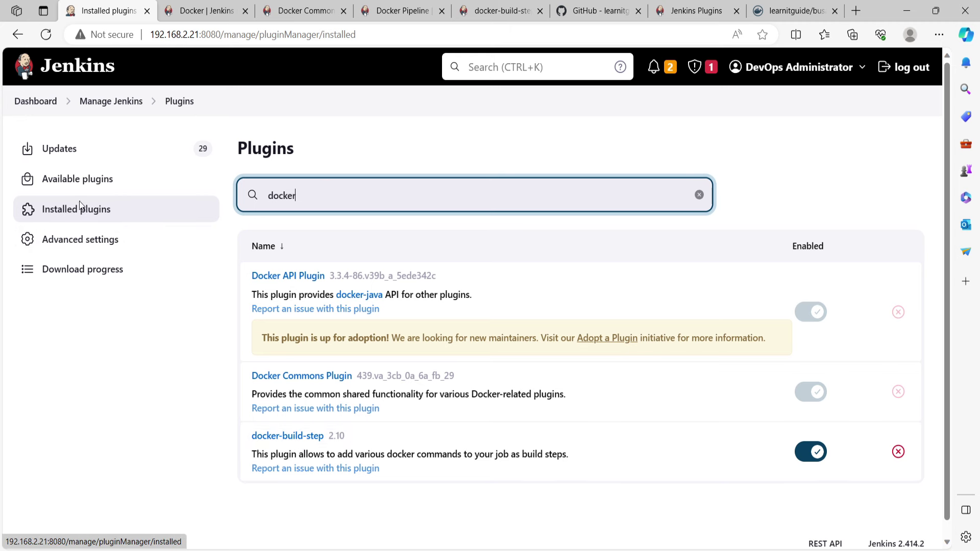
Step: Review the list of available plugin updates, comparing each release with the installed version
{"action": "left_click", "coordinate": [80, 184]}
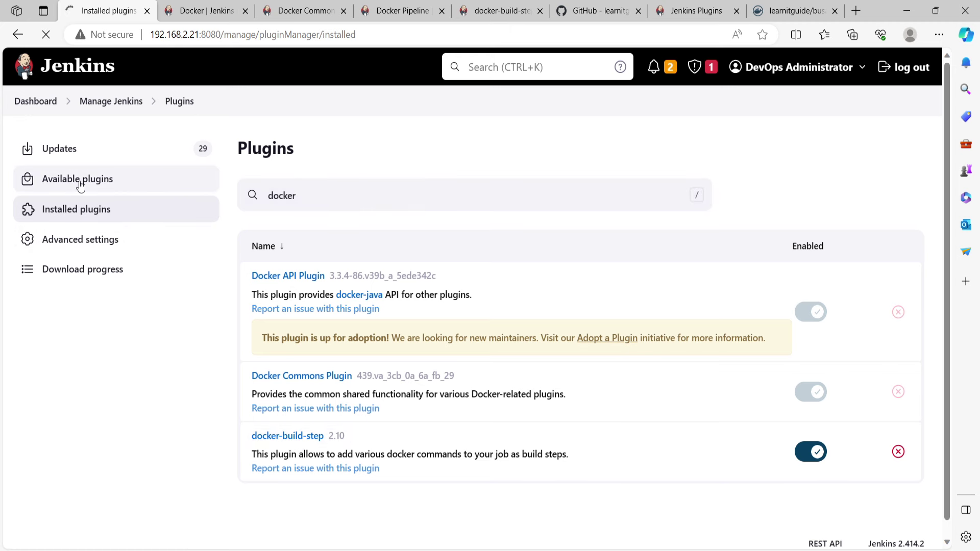
{"action": "left_click", "coordinate": [63, 150]}
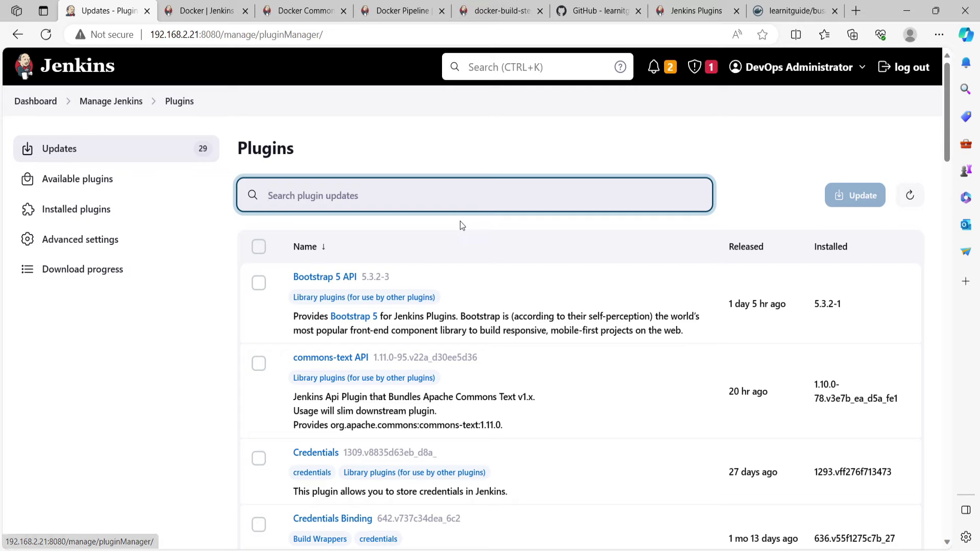
{"action": "scroll", "coordinate": [460, 222], "scroll_direction": "down", "scroll_amount": 3}
{"action": "scroll", "coordinate": [614, 339], "scroll_direction": "up", "scroll_amount": 3}
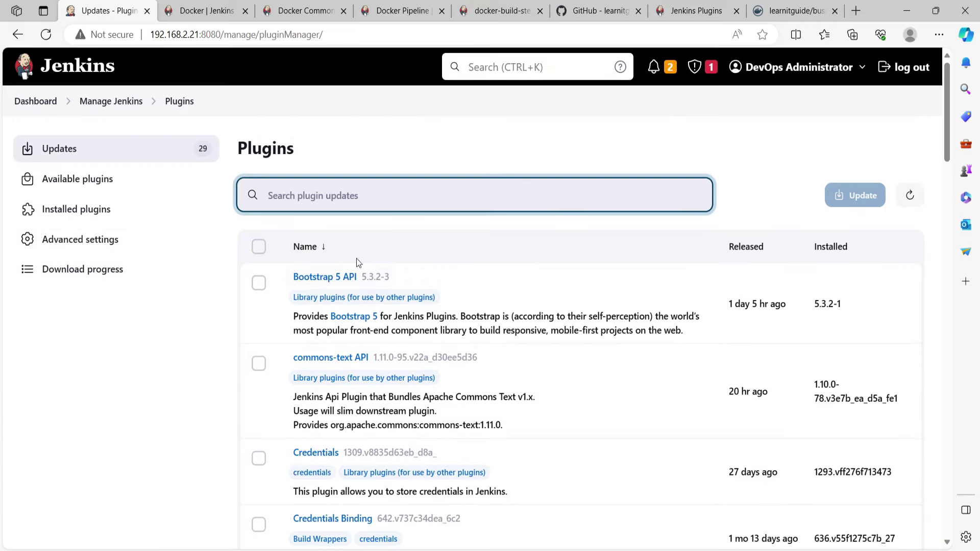
{"action": "scroll", "coordinate": [433, 244], "scroll_direction": "down", "scroll_amount": 2}
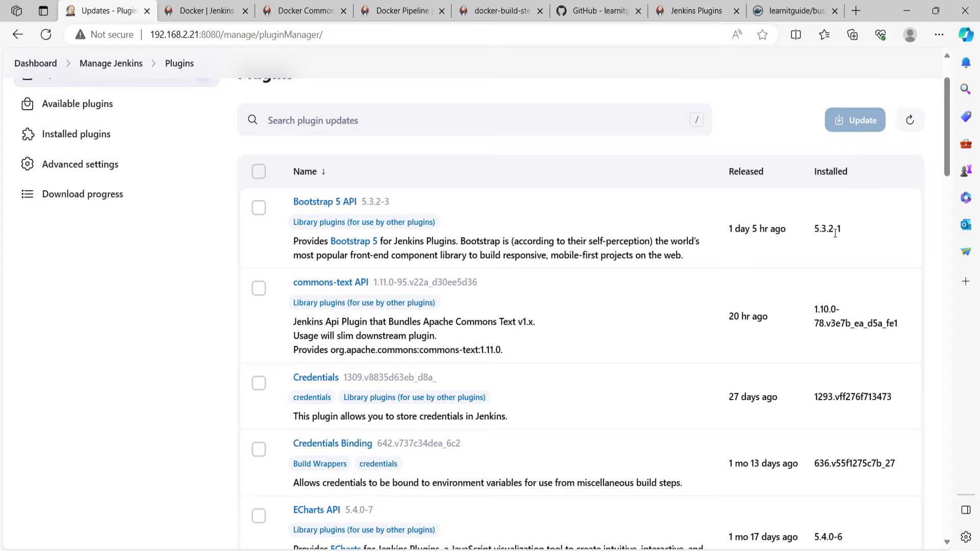
{"action": "scroll", "coordinate": [347, 393], "scroll_direction": "down", "scroll_amount": 10}
{"action": "scroll", "coordinate": [347, 393], "scroll_direction": "up", "scroll_amount": 7}
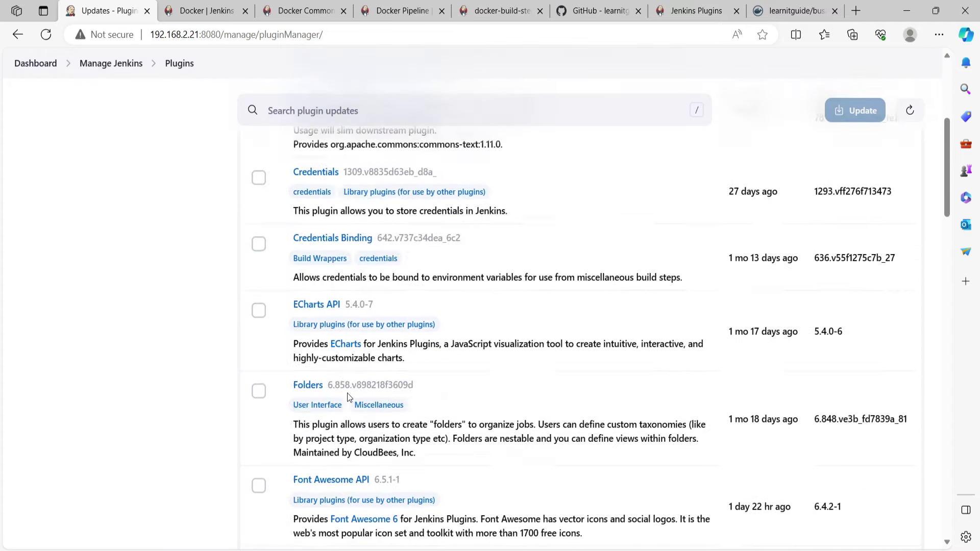
{"action": "scroll", "coordinate": [347, 393], "scroll_direction": "up", "scroll_amount": 5}
Step: Select all plugin updates, clear that selection, and select only the commons-text API update
{"action": "left_click", "coordinate": [258, 247]}
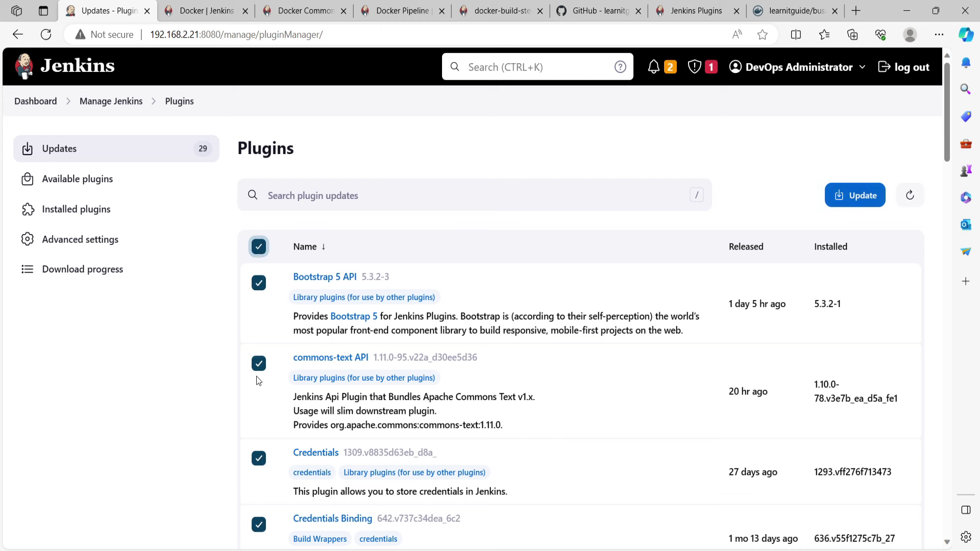
{"action": "left_click", "coordinate": [257, 247]}
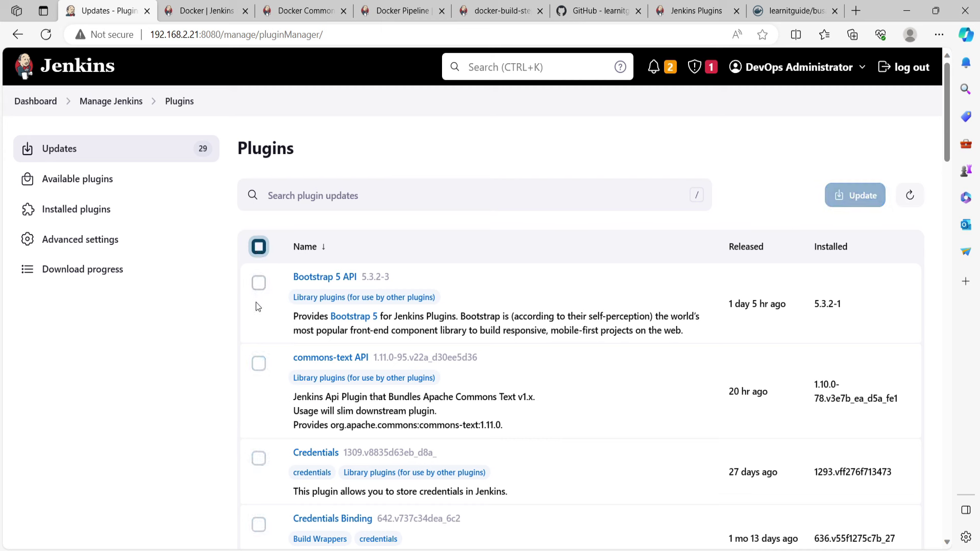
{"action": "left_click", "coordinate": [258, 364]}
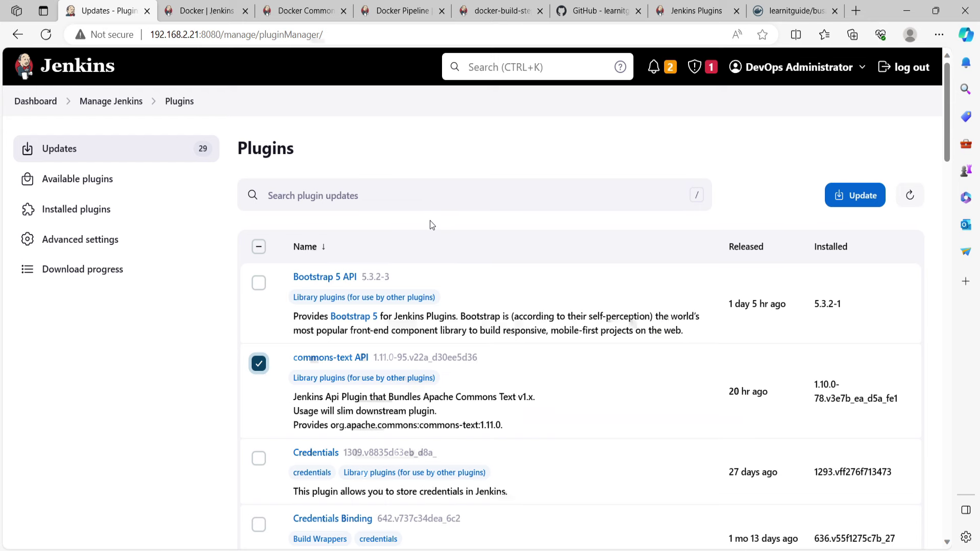
Step: Create a Freestyle project named busapp_docker_image from the Jenkins dashboard
{"action": "left_click", "coordinate": [75, 70]}
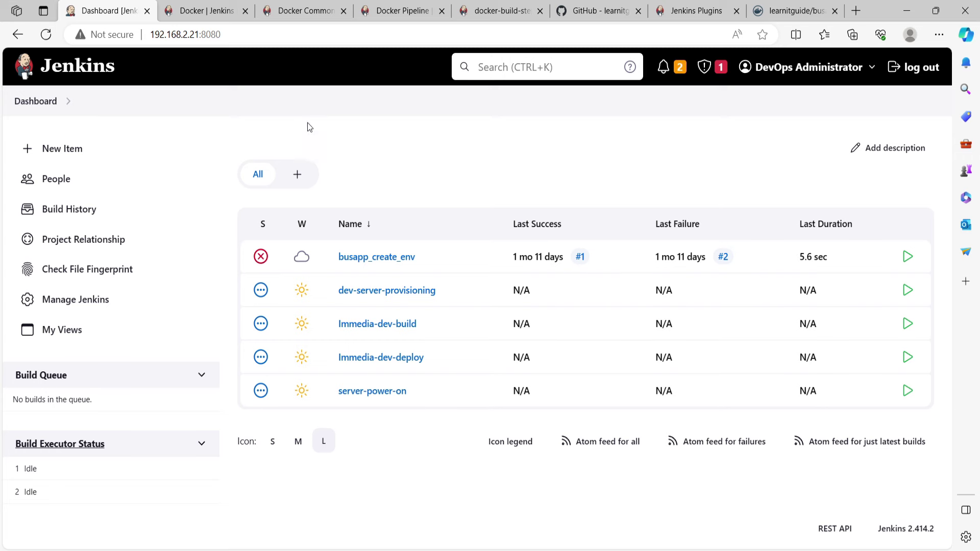
{"action": "left_click", "coordinate": [66, 153]}
{"action": "type", "text": "busapp"}
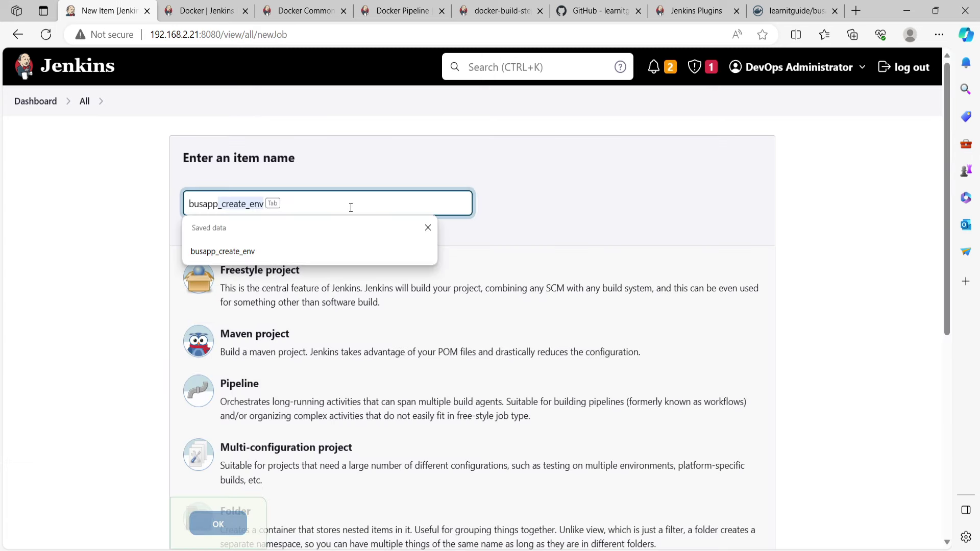
{"action": "type", "text": "_docker_image"}
{"action": "left_click", "coordinate": [267, 278]}
{"action": "left_click", "coordinate": [218, 524]}
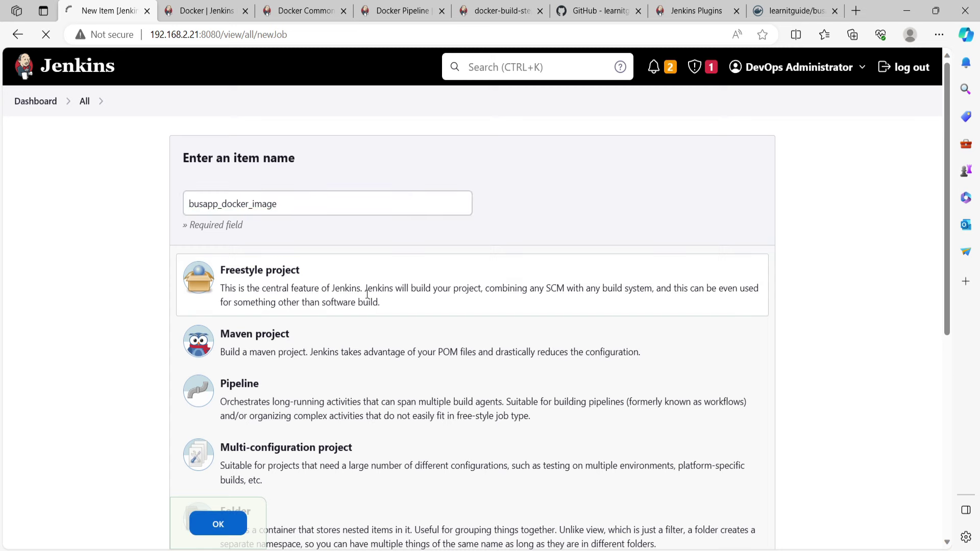
Step: Check the busapp repository on Docker Hub and copy the HTTPS clone URL of the learnitguide/busapp GitHub repository
{"action": "scroll", "coordinate": [446, 261], "scroll_direction": "down", "scroll_amount": 8}
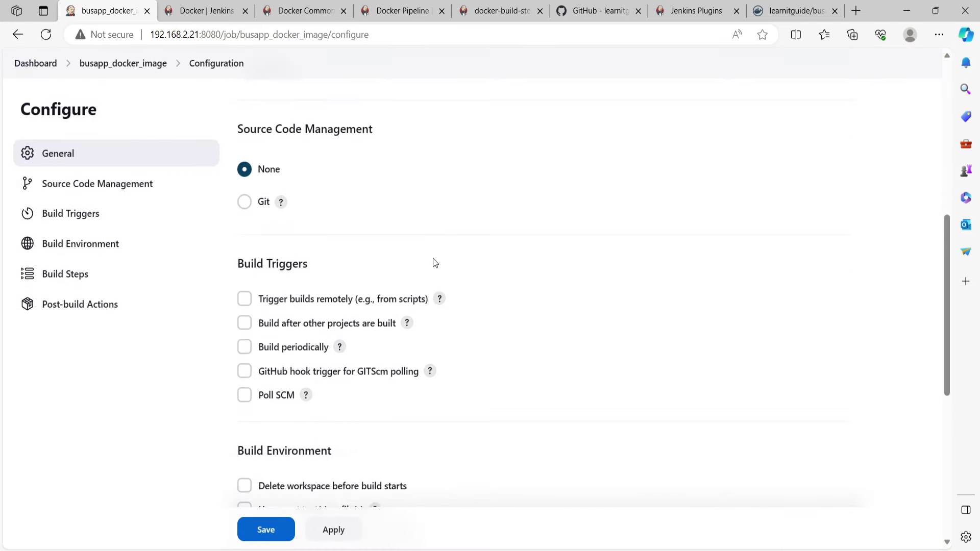
{"action": "scroll", "coordinate": [432, 261], "scroll_direction": "down", "scroll_amount": 1}
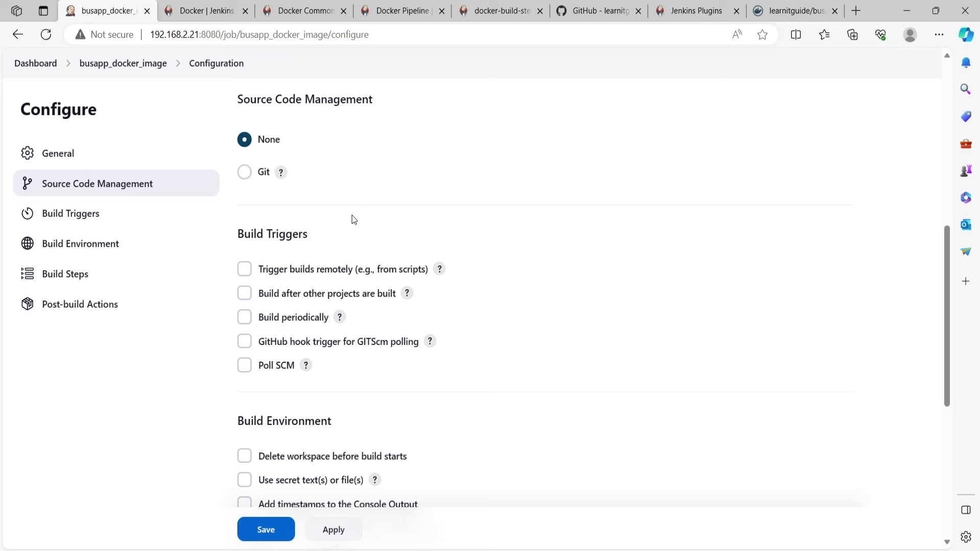
{"action": "key", "text": "ctrl+6"}
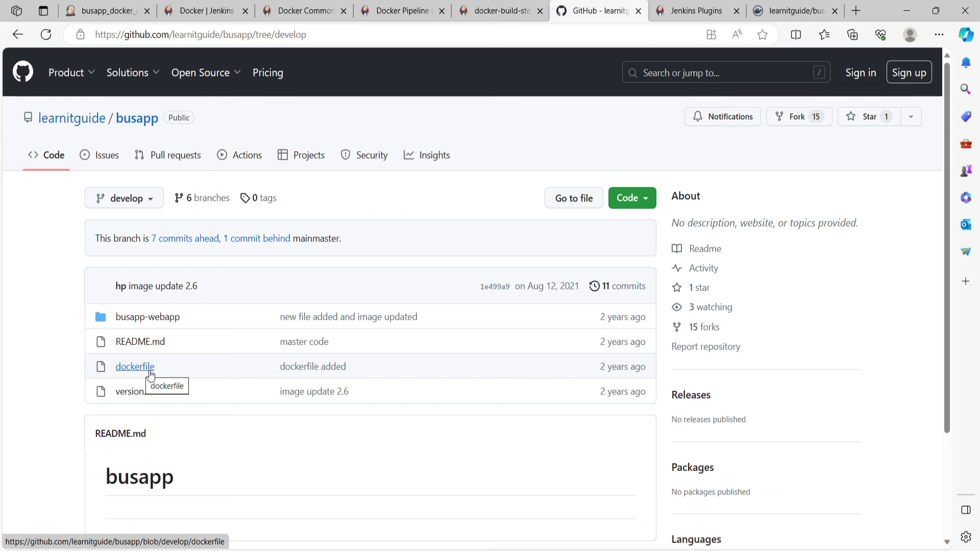
{"action": "left_click", "coordinate": [775, 15]}
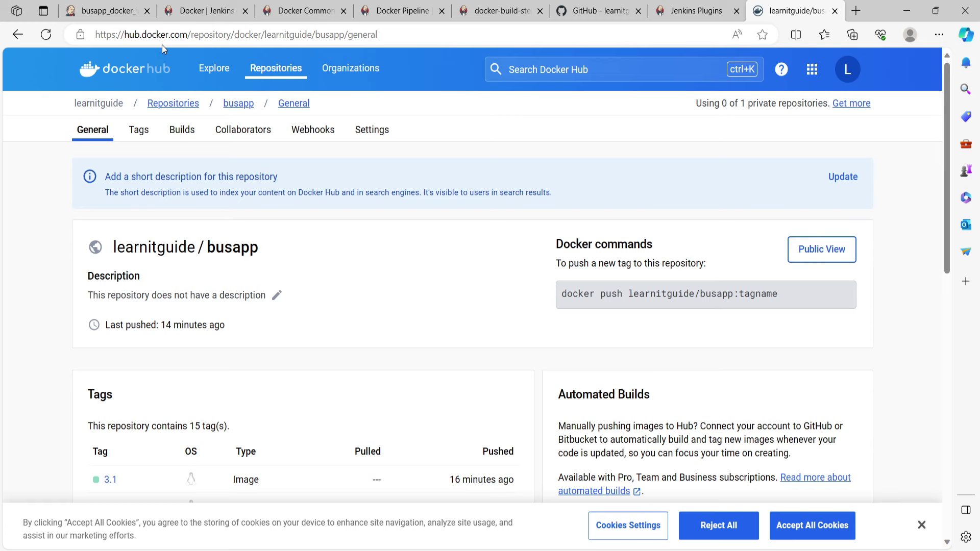
{"action": "left_click_drag", "start_coordinate": [259, 248], "coordinate": [109, 251]}
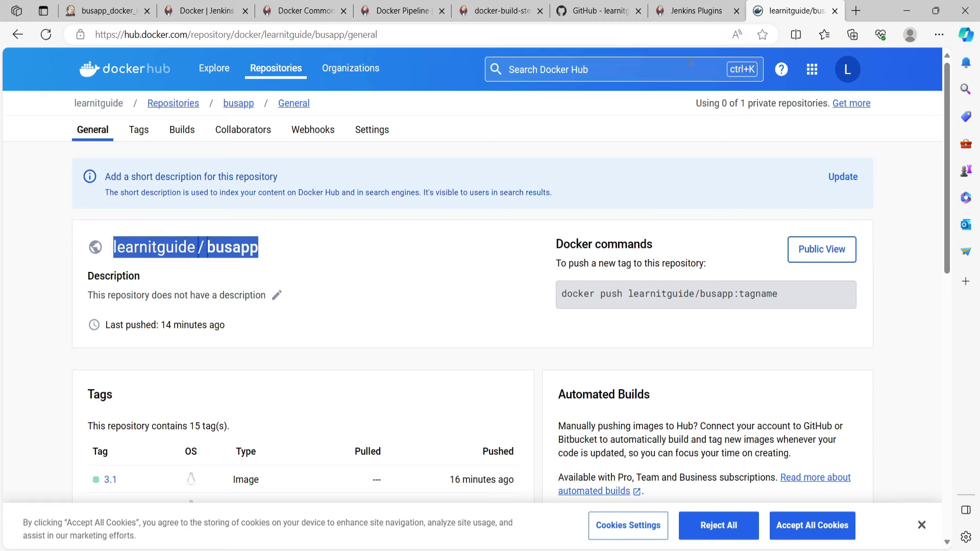
{"action": "left_click", "coordinate": [614, 15]}
{"action": "left_click", "coordinate": [632, 198]}
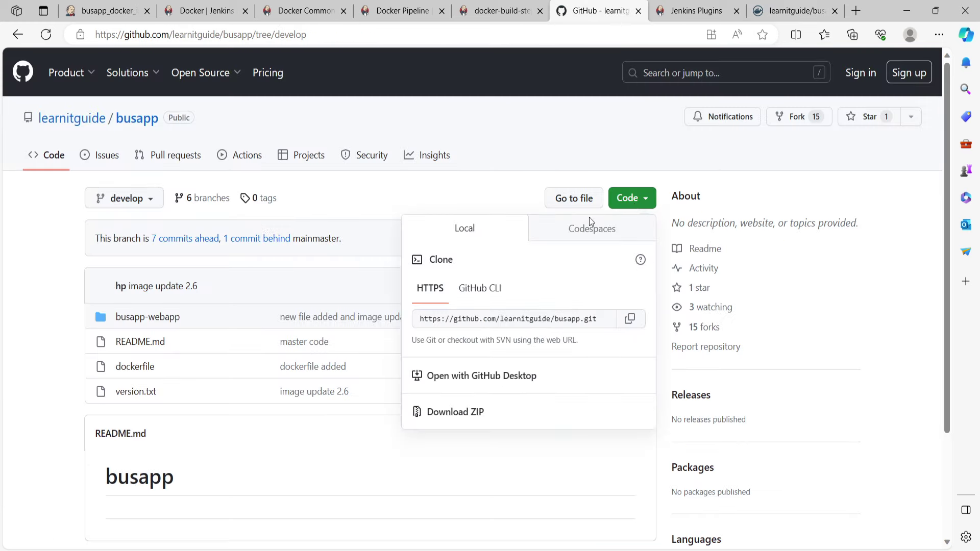
{"action": "left_click", "coordinate": [630, 318]}
{"action": "left_click", "coordinate": [106, 11]}
{"action": "left_click", "coordinate": [249, 173]}
{"action": "scroll", "coordinate": [350, 244], "scroll_direction": "down", "scroll_amount": 2}
{"action": "left_click", "coordinate": [322, 184]}
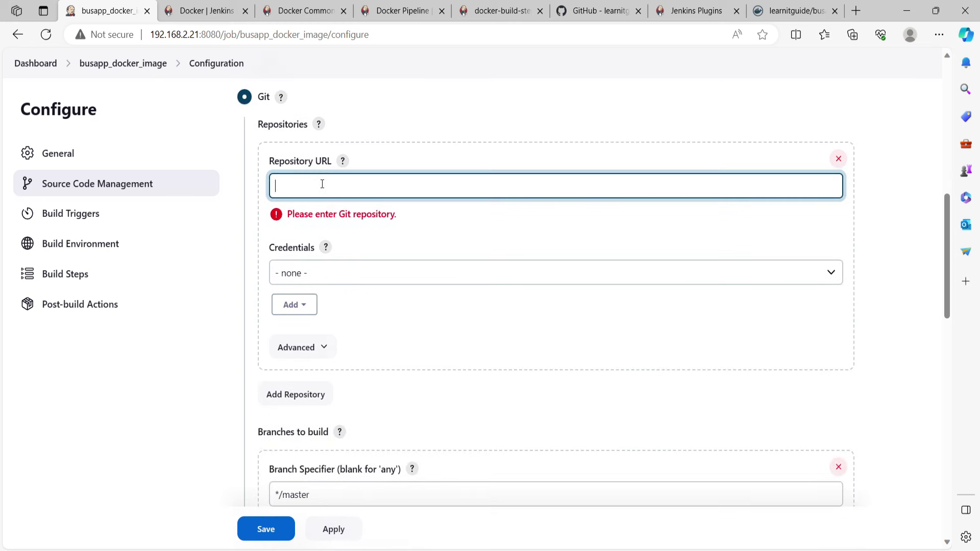
{"action": "key", "text": "ctrl+v"}
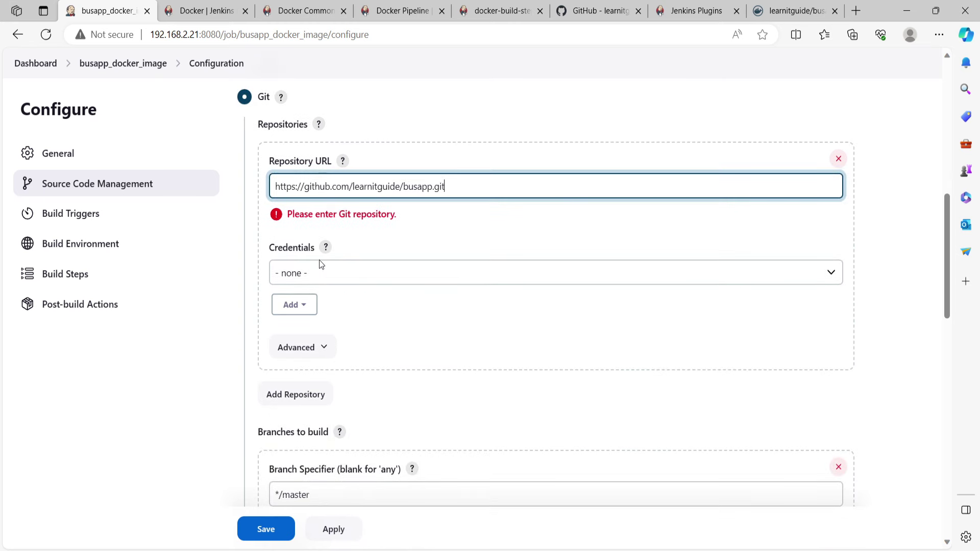
Step: Assign the stored learnitguide credentials to the Git repository and set the branch specifier to */develop
{"action": "left_click", "coordinate": [320, 279]}
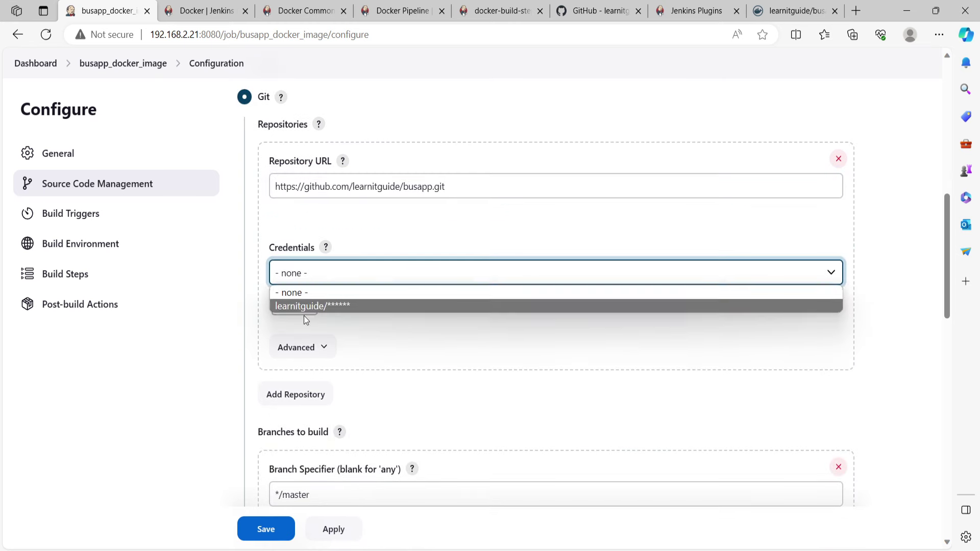
{"action": "left_click", "coordinate": [332, 286]}
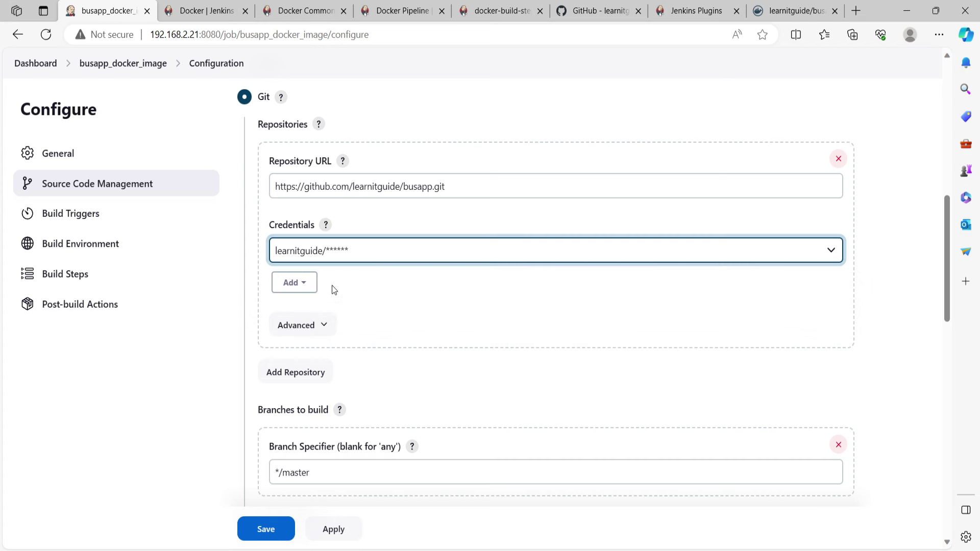
{"action": "scroll", "coordinate": [332, 289], "scroll_direction": "down", "scroll_amount": 1}
{"action": "left_click_drag", "start_coordinate": [282, 397], "coordinate": [350, 398]}
{"action": "type", "text": "develop"}
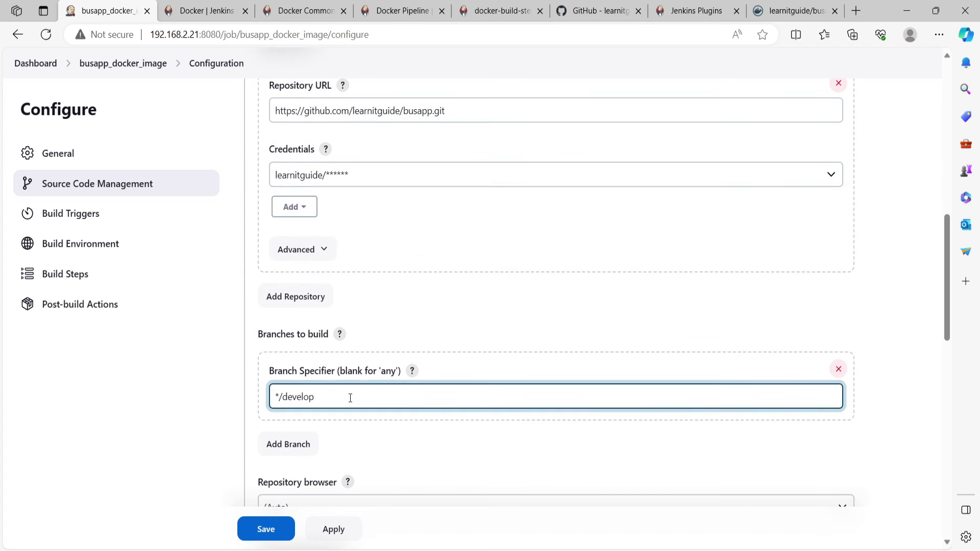
{"action": "scroll", "coordinate": [349, 388], "scroll_direction": "down", "scroll_amount": 3}
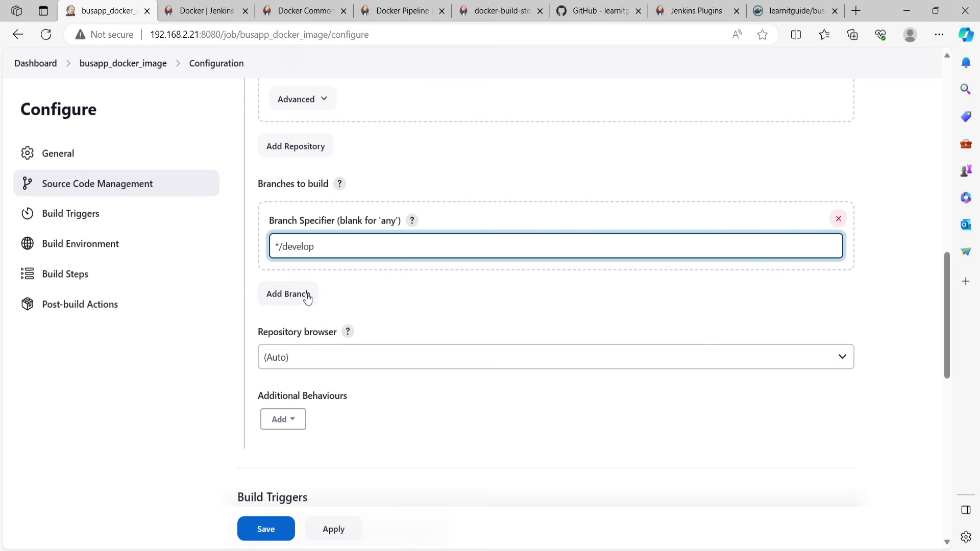
{"action": "scroll", "coordinate": [413, 285], "scroll_direction": "up", "scroll_amount": 2}
Step: Enable deleting the workspace before the build starts in the job's build environment
{"action": "scroll", "coordinate": [350, 298], "scroll_direction": "down", "scroll_amount": 10}
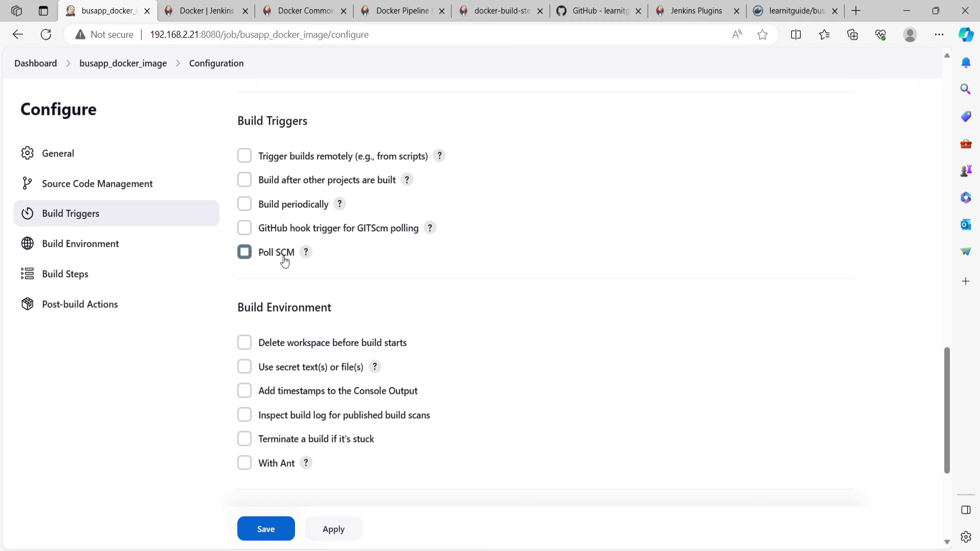
{"action": "scroll", "coordinate": [519, 332], "scroll_direction": "down", "scroll_amount": 4}
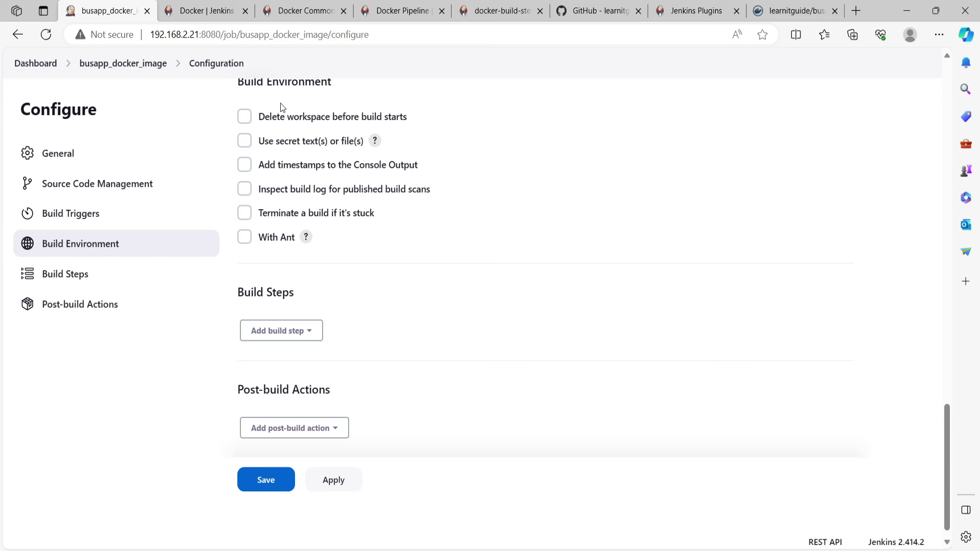
{"action": "left_click", "coordinate": [245, 117]}
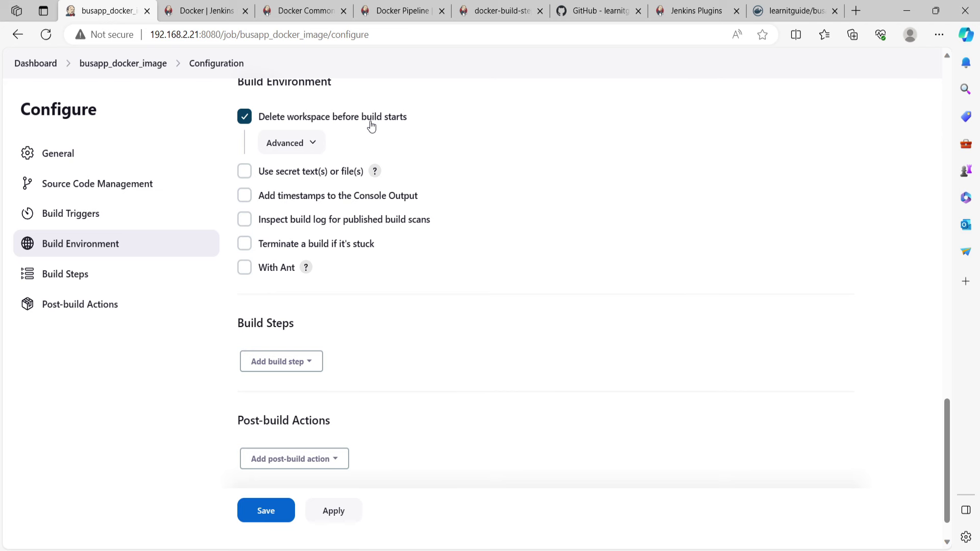
Step: Add an Execute shell build step that runs the command "ls *"
{"action": "scroll", "coordinate": [371, 126], "scroll_direction": "down", "scroll_amount": 1}
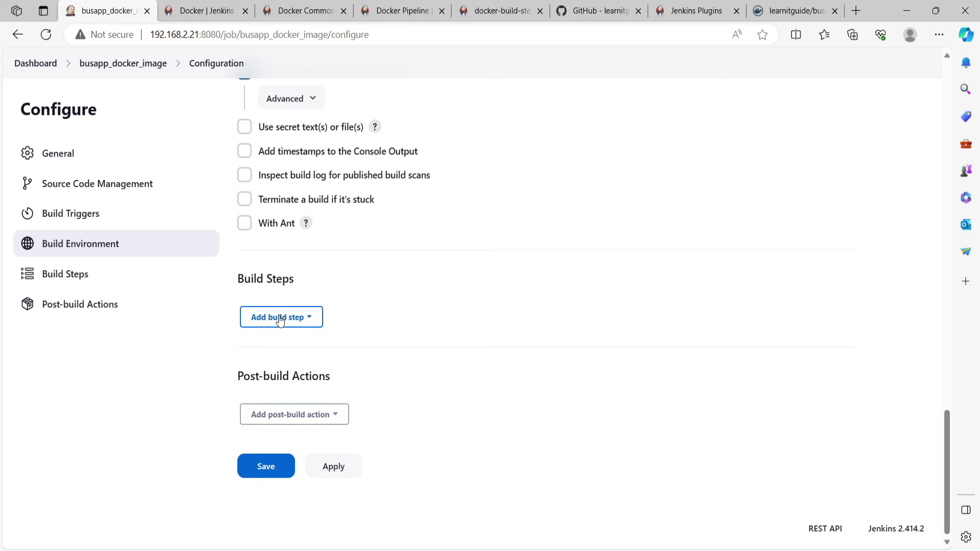
{"action": "left_click", "coordinate": [306, 324]}
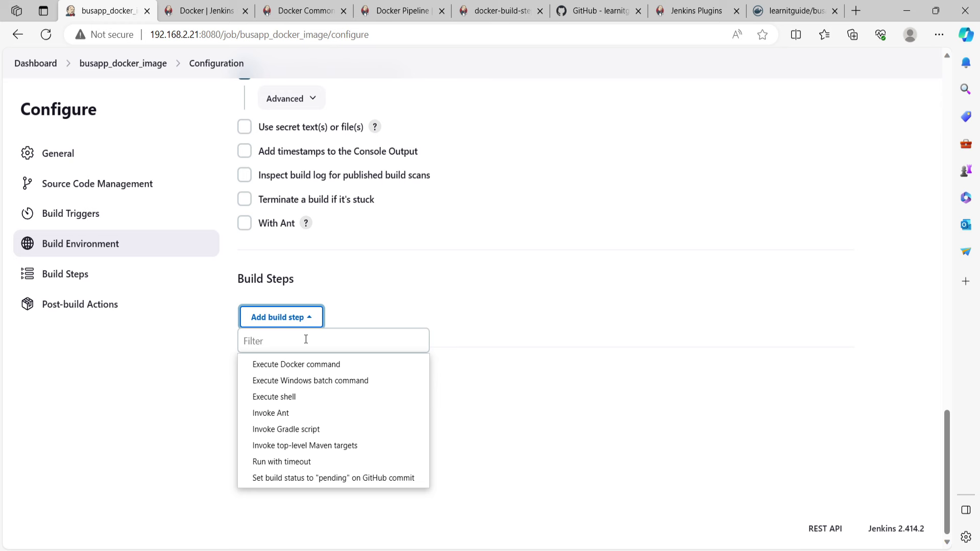
{"action": "left_click", "coordinate": [302, 396]}
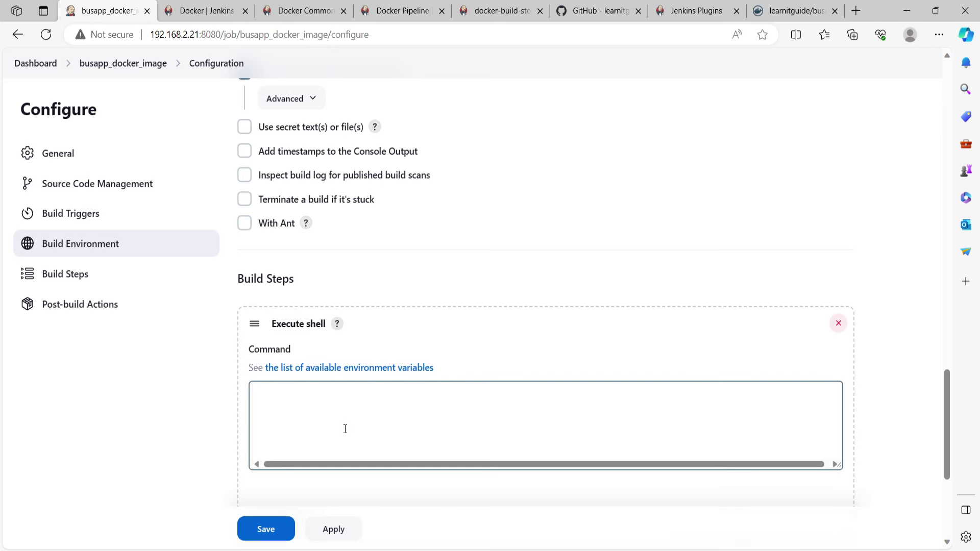
{"action": "left_click", "coordinate": [334, 419]}
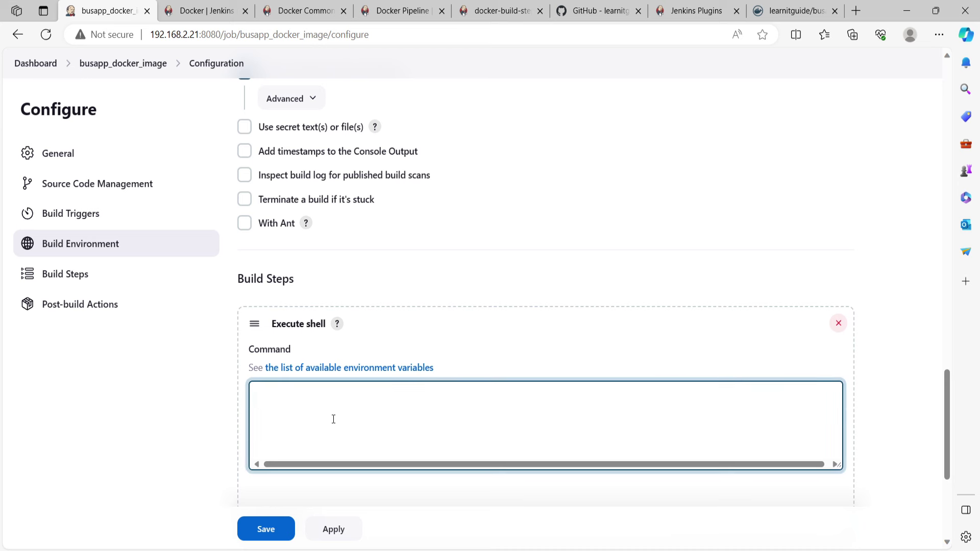
{"action": "type", "text": "ls *"}
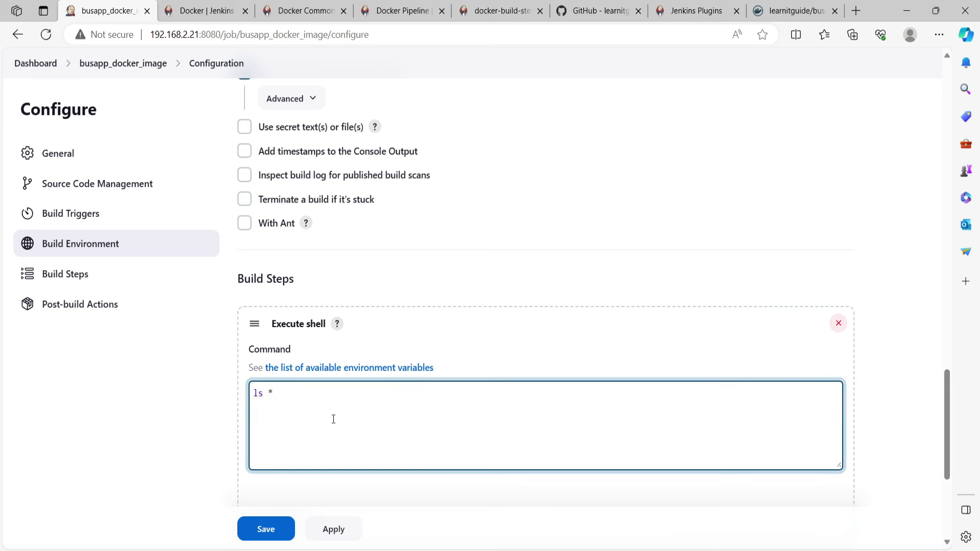
Step: Add an Execute Docker command build step and choose Create/build image as its Docker command
{"action": "scroll", "coordinate": [389, 366], "scroll_direction": "down", "scroll_amount": 5}
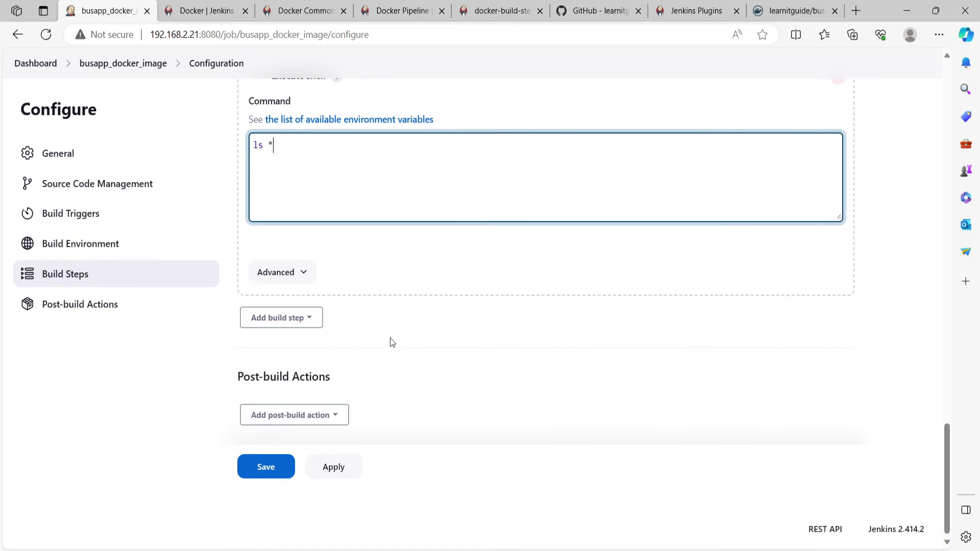
{"action": "left_click", "coordinate": [284, 321]}
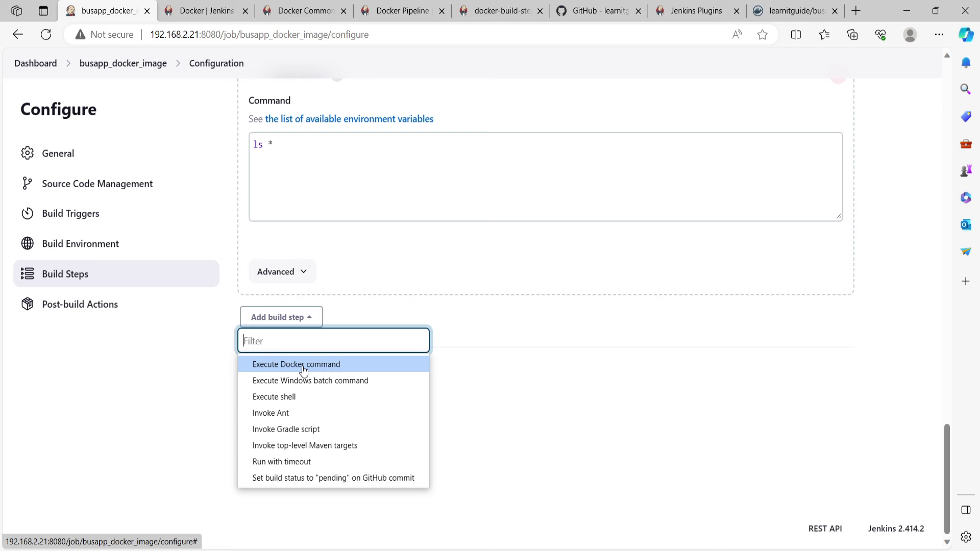
{"action": "left_click", "coordinate": [320, 367]}
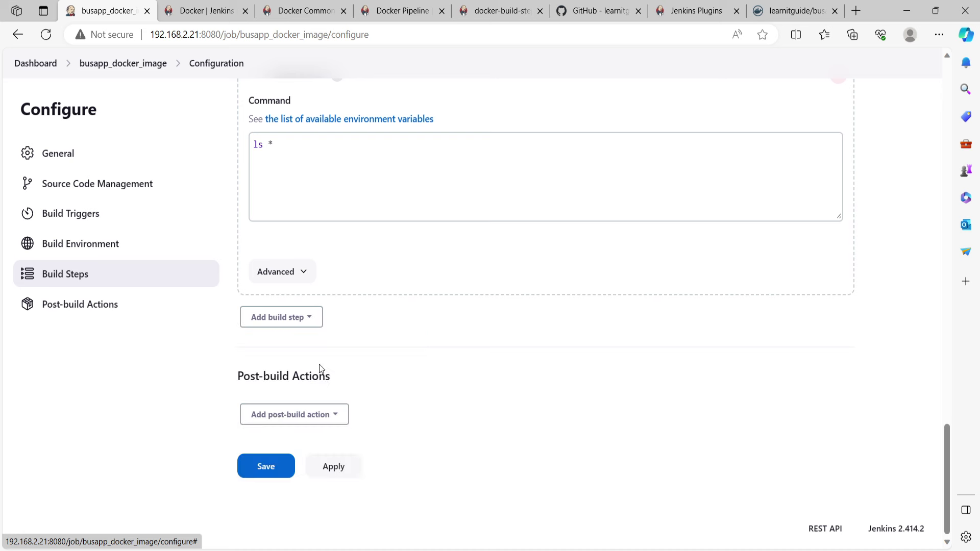
{"action": "scroll", "coordinate": [377, 337], "scroll_direction": "down", "scroll_amount": 3}
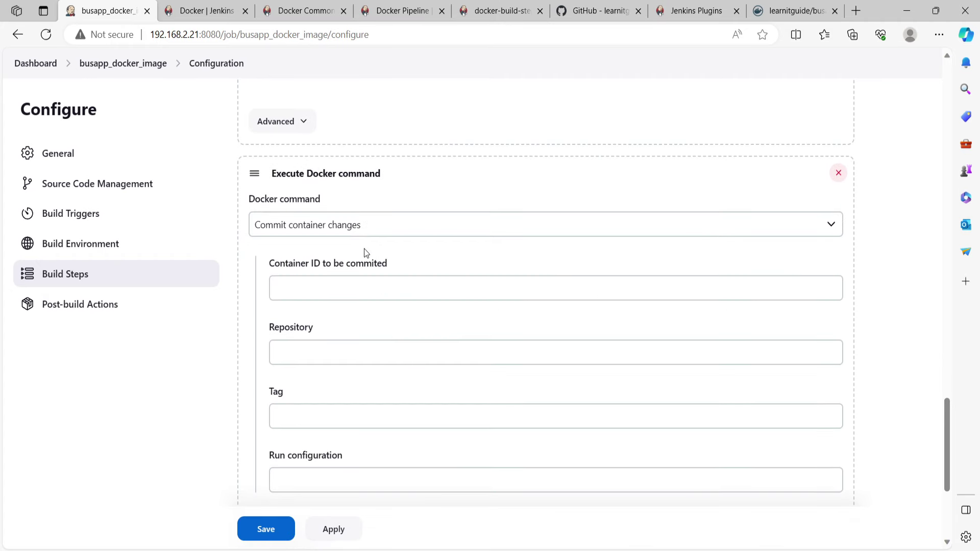
{"action": "left_click", "coordinate": [343, 231]}
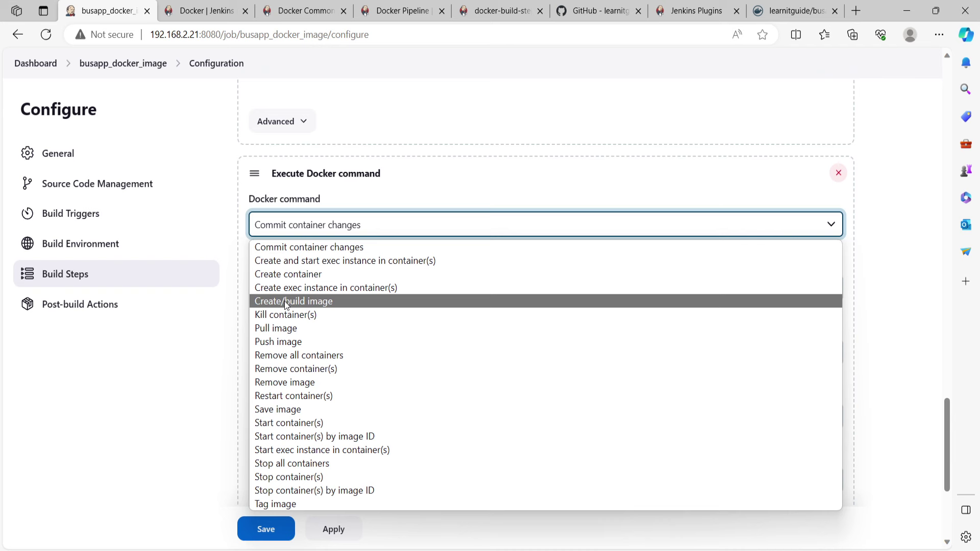
{"action": "left_click", "coordinate": [319, 301]}
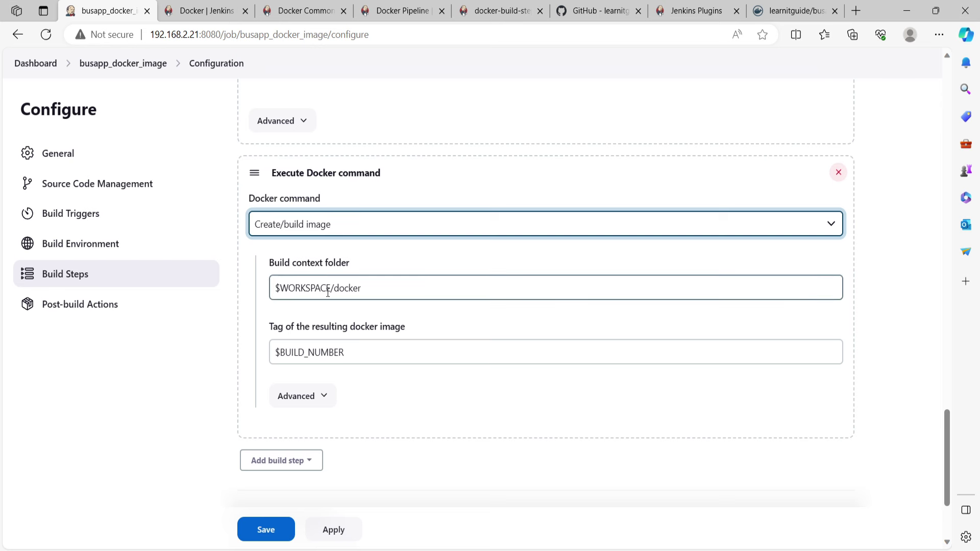
Step: Set the build context folder to $WORKSPACE, check the dockerfile's location on GitHub, and set the resulting image tag to 3.1
{"action": "left_click_drag", "start_coordinate": [331, 288], "coordinate": [365, 289]}
{"action": "key", "text": "BackSpace"}
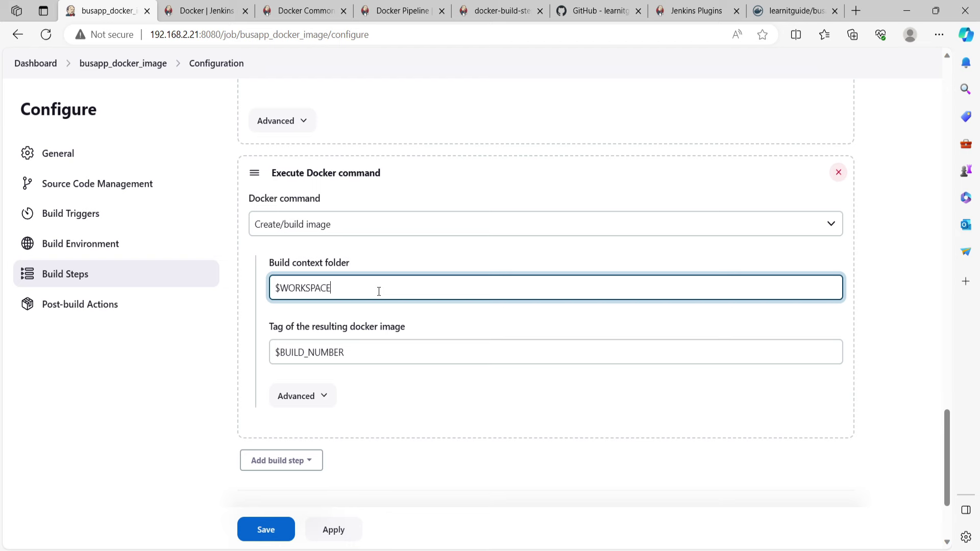
{"action": "left_click", "coordinate": [597, 11]}
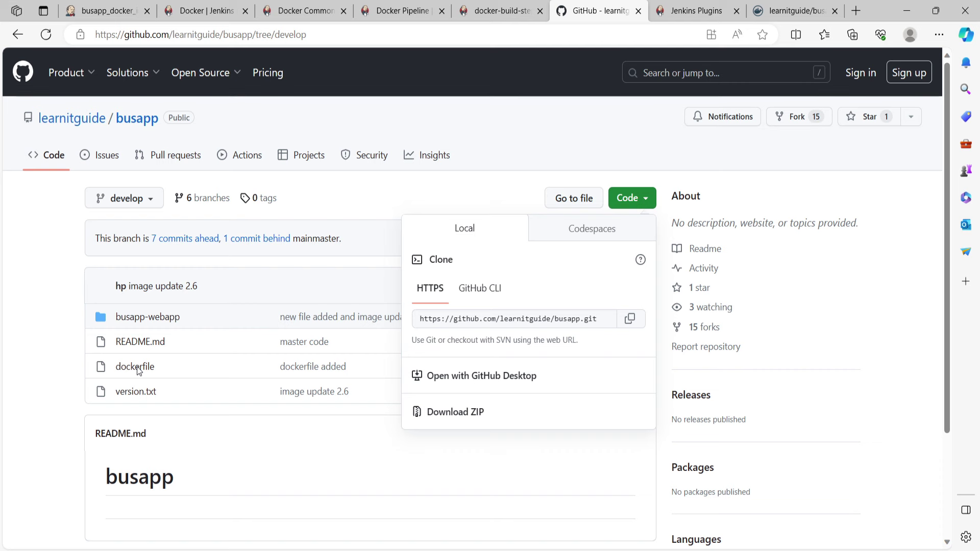
{"action": "key", "text": "ctrl+1"}
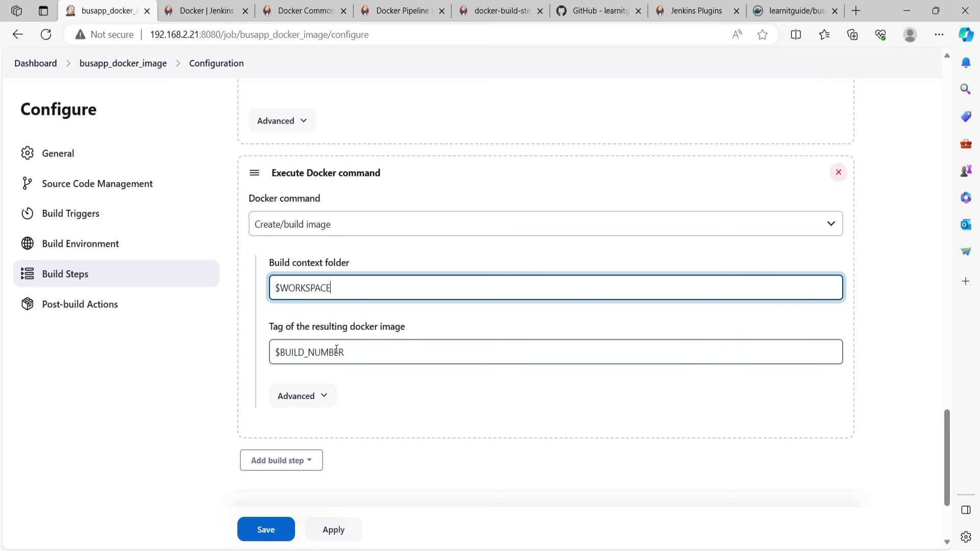
{"action": "left_click_drag", "start_coordinate": [355, 352], "coordinate": [256, 360]}
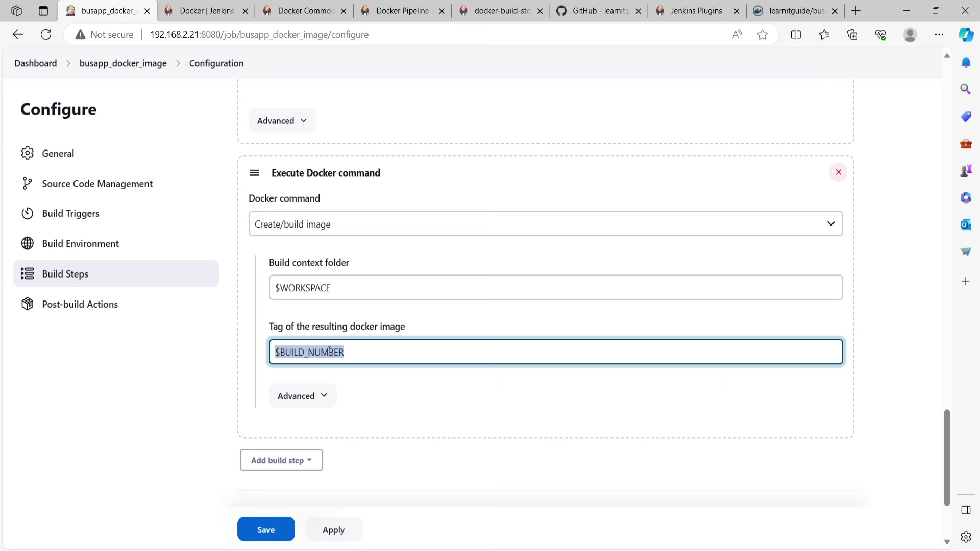
{"action": "type", "text": "3.1"}
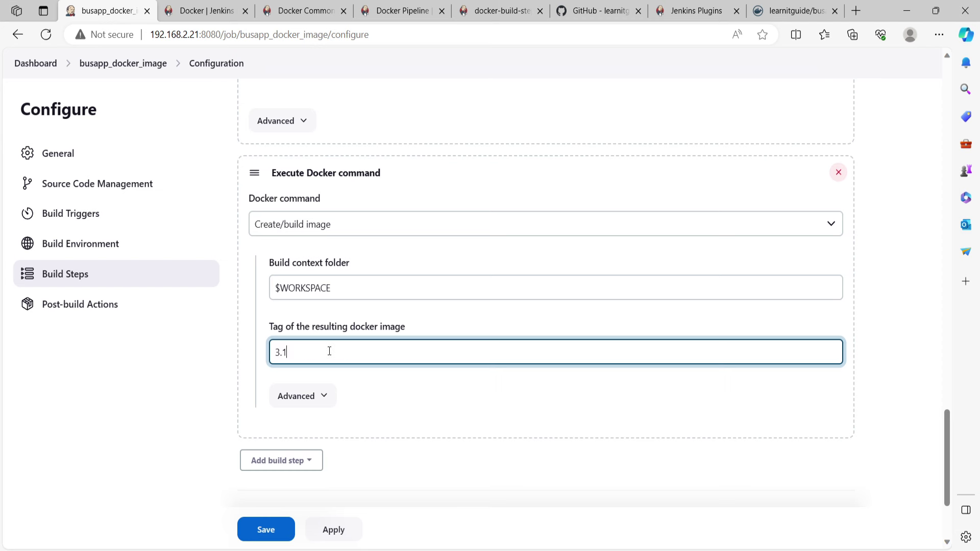
{"action": "scroll", "coordinate": [389, 318], "scroll_direction": "down", "scroll_amount": 1}
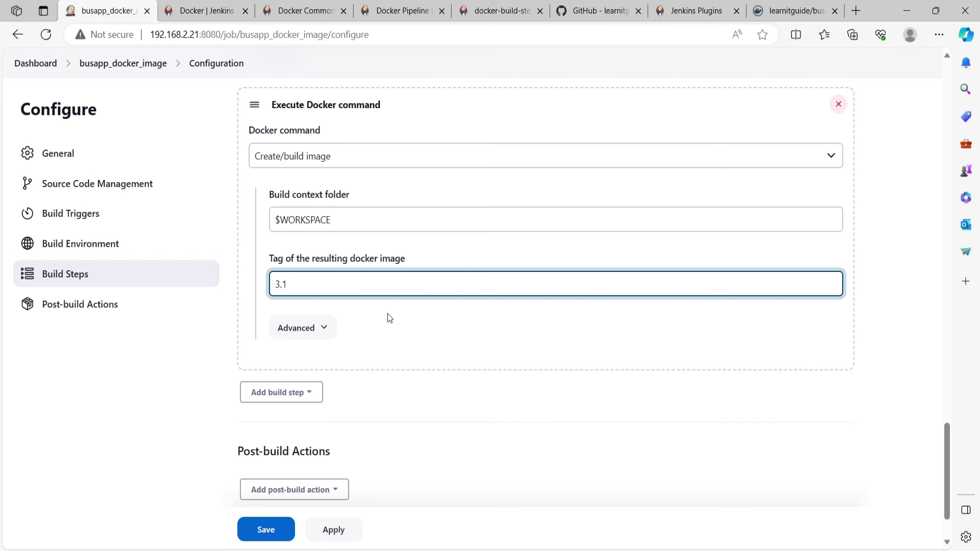
Step: Set the dockerfile filename in the image build step's advanced options to "dockerfile", matching the file's name in the GitHub repository
{"action": "left_click", "coordinate": [322, 329]}
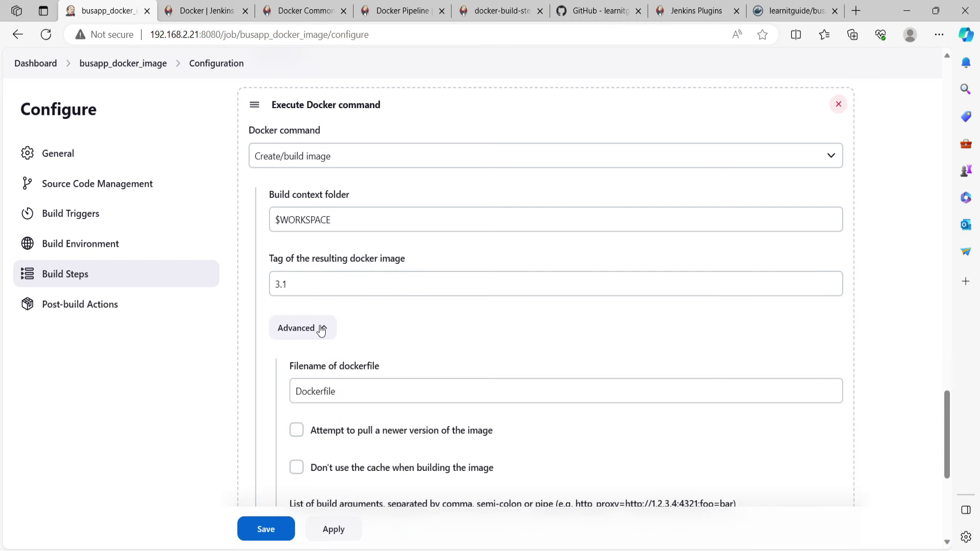
{"action": "scroll", "coordinate": [322, 329], "scroll_direction": "down", "scroll_amount": 2}
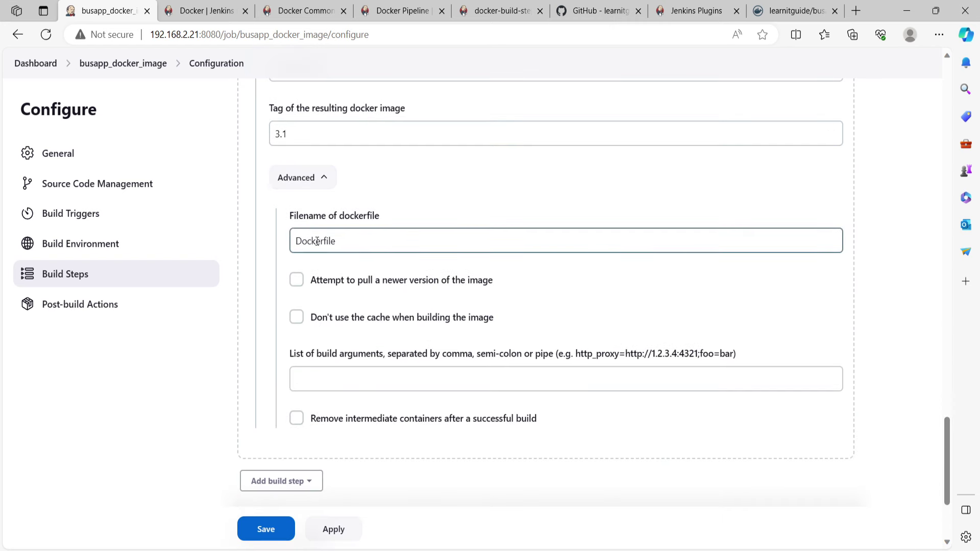
{"action": "left_click", "coordinate": [595, 11]}
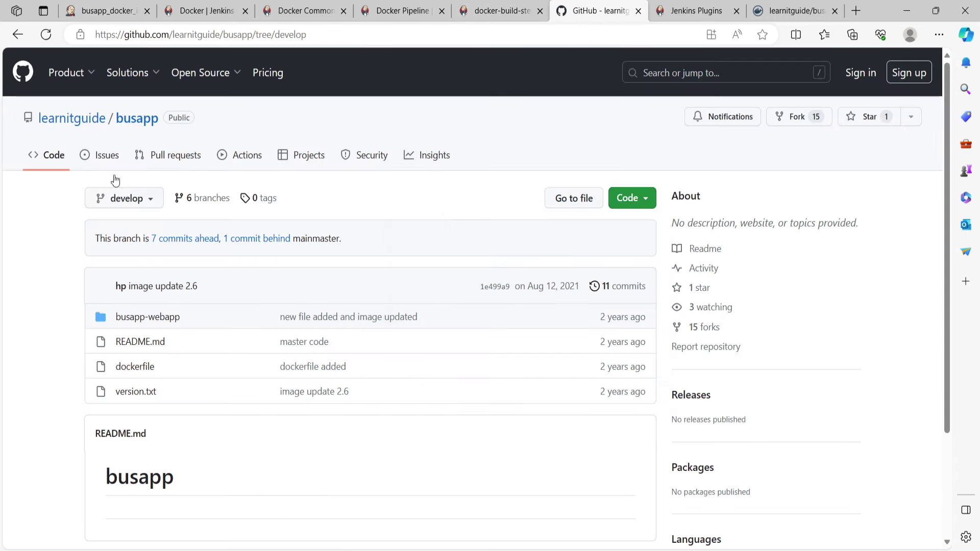
{"action": "left_click", "coordinate": [107, 10]}
{"action": "left_click_drag", "start_coordinate": [333, 240], "coordinate": [271, 239]}
{"action": "type", "text": "dockerfile"}
{"action": "scroll", "coordinate": [276, 240], "scroll_direction": "up", "scroll_amount": 3}
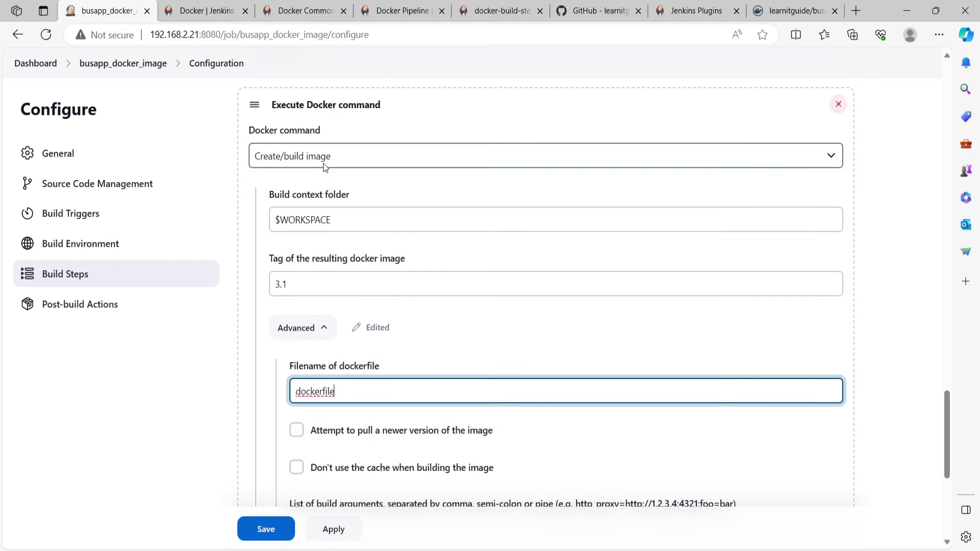
Step: Add a second Execute Docker command build step and choose Push image as its Docker command
{"action": "scroll", "coordinate": [249, 275], "scroll_direction": "down", "scroll_amount": 6}
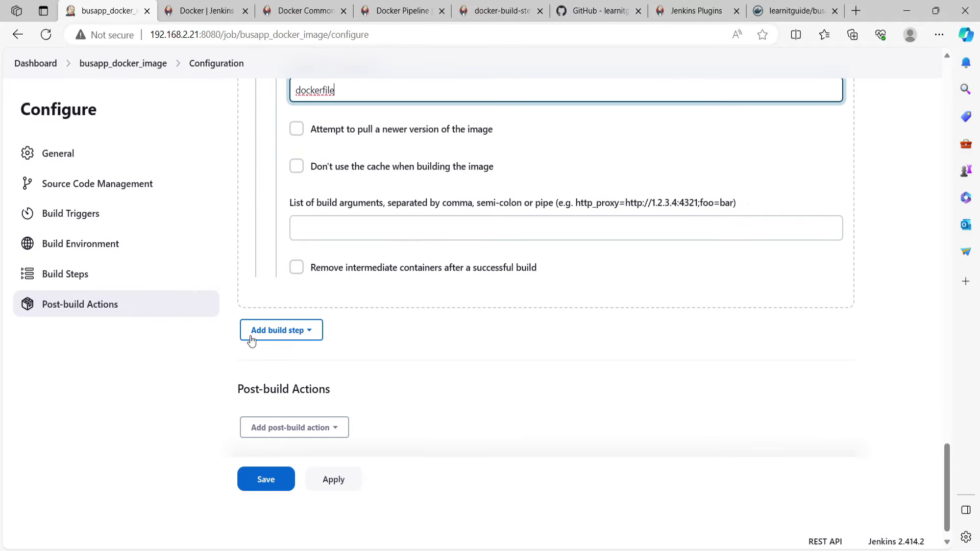
{"action": "left_click", "coordinate": [300, 333]}
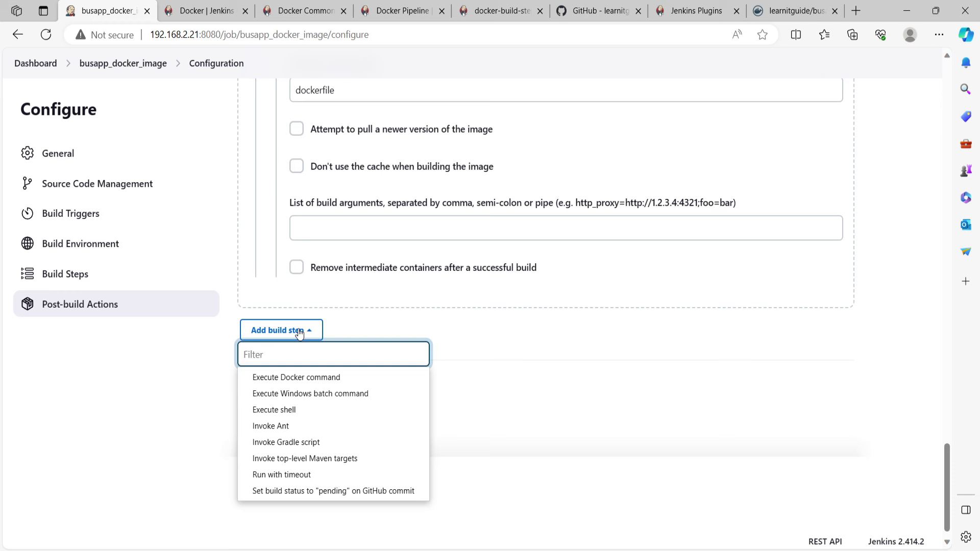
{"action": "left_click", "coordinate": [309, 379]}
{"action": "left_click", "coordinate": [331, 388]}
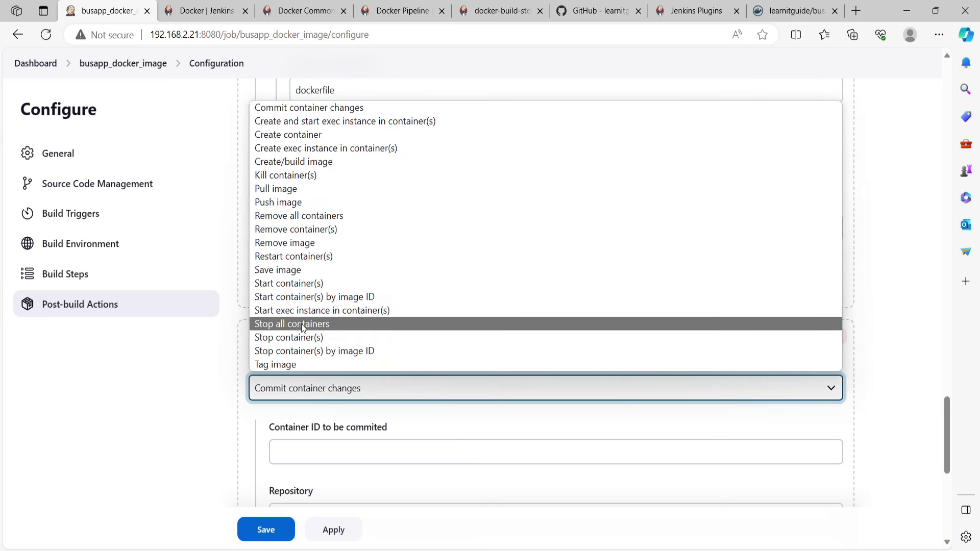
{"action": "left_click", "coordinate": [299, 204]}
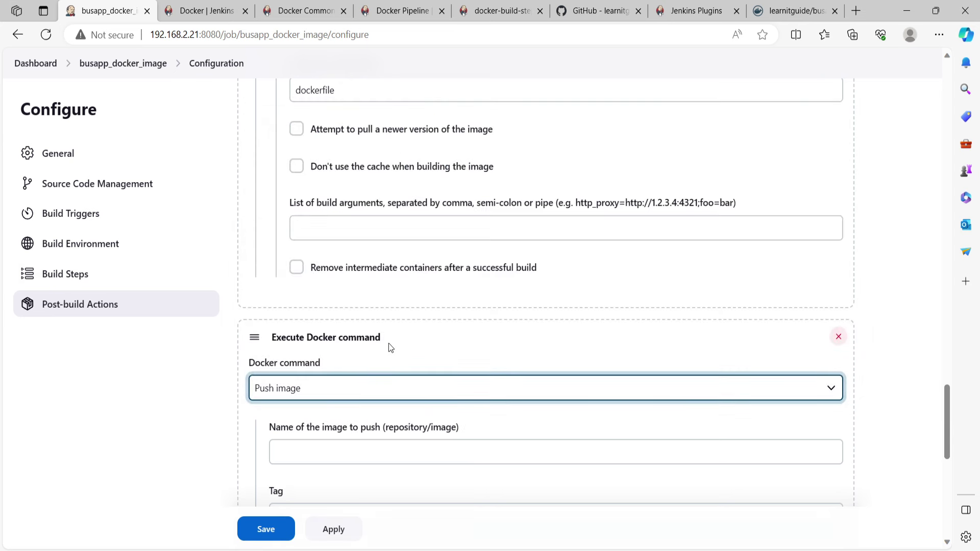
Step: Copy the repository name learnitguide/busapp from the Docker Hub page and enter it as the name of the image to push
{"action": "scroll", "coordinate": [388, 343], "scroll_direction": "down", "scroll_amount": 4}
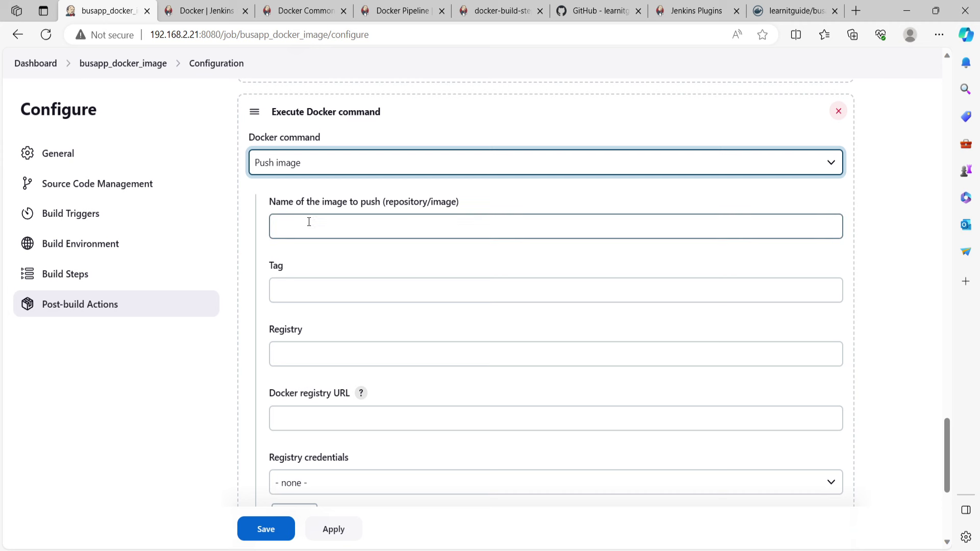
{"action": "left_click", "coordinate": [778, 11]}
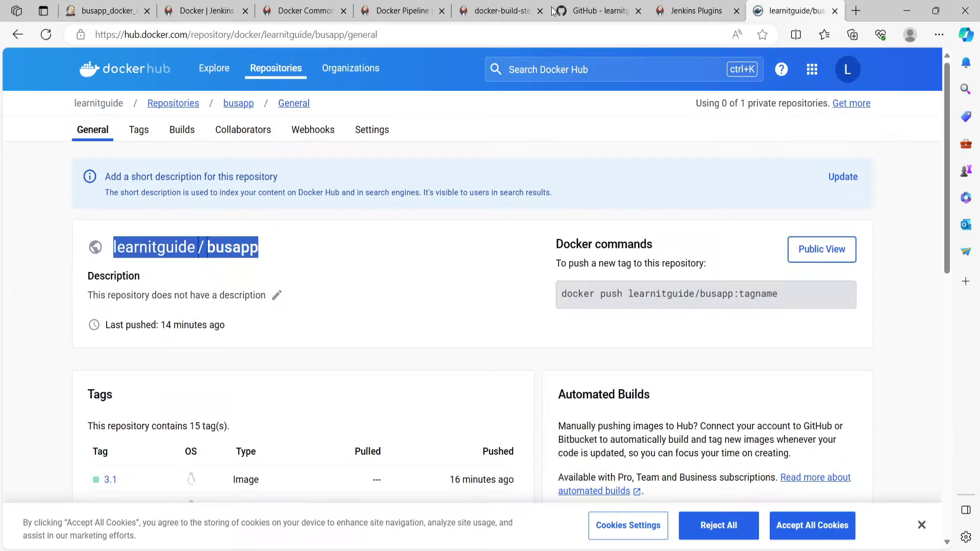
{"action": "left_click_drag", "start_coordinate": [628, 294], "coordinate": [735, 295]}
{"action": "key", "text": "ctrl+c"}
{"action": "left_click", "coordinate": [107, 11]}
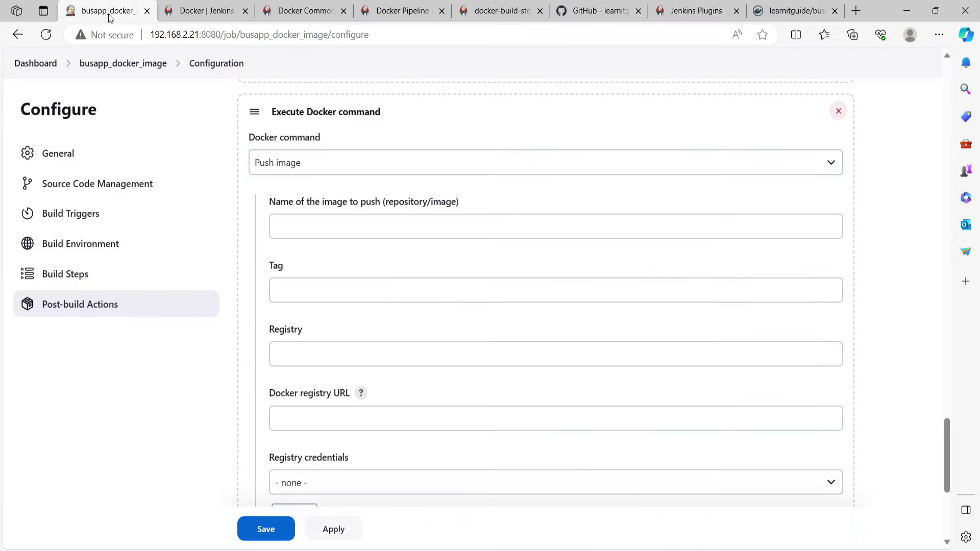
{"action": "left_click", "coordinate": [363, 219]}
{"action": "key", "text": "ctrl+v"}
Step: Check the tag in the image build step and set the tag of the image to push to 3.1
{"action": "scroll", "coordinate": [335, 296], "scroll_direction": "up", "scroll_amount": 5}
{"action": "scroll", "coordinate": [336, 296], "scroll_direction": "down", "scroll_amount": 1}
{"action": "scroll", "coordinate": [335, 293], "scroll_direction": "up", "scroll_amount": 4}
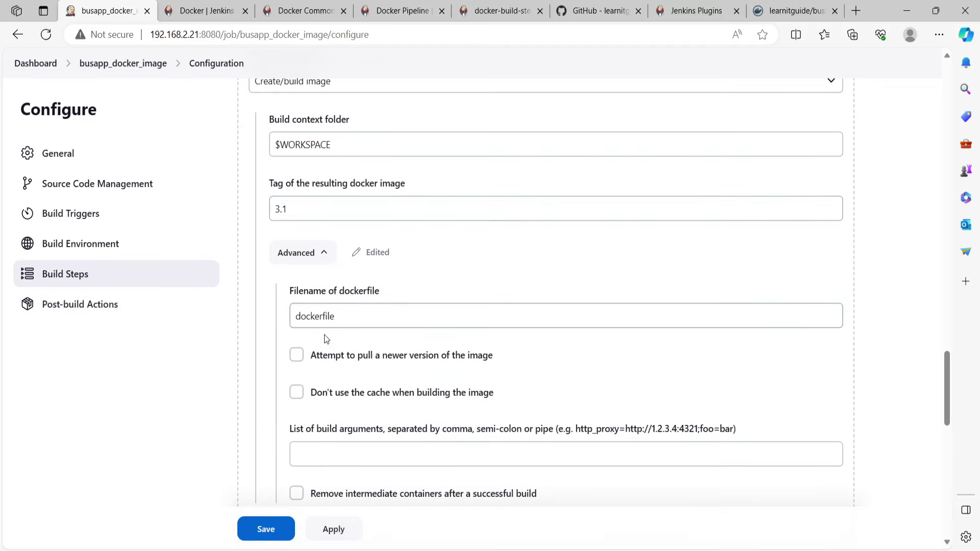
{"action": "scroll", "coordinate": [323, 335], "scroll_direction": "down", "scroll_amount": 7}
{"action": "key", "text": "Tab"}
{"action": "type", "text": "3.1"}
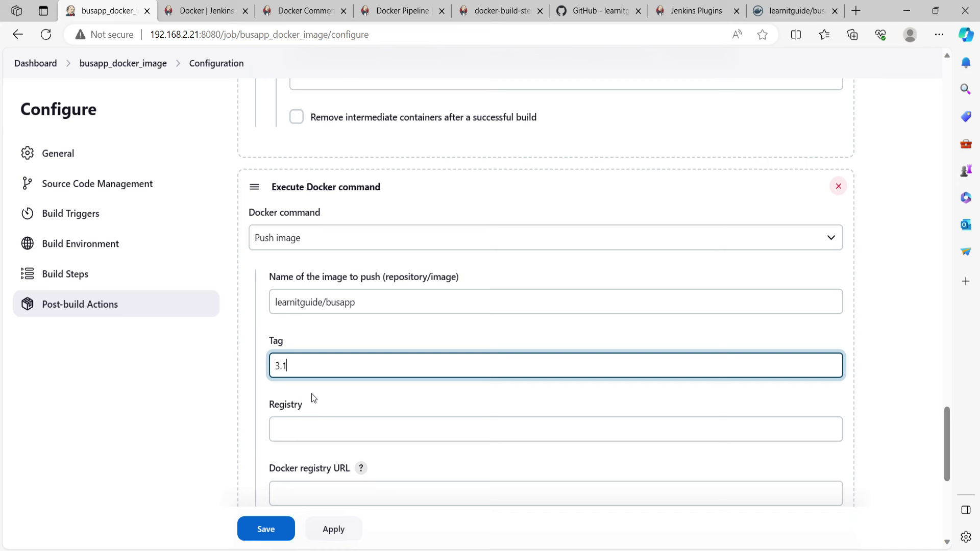
Step: Start a new Jenkins username-with-password credential for the registry and enter the Docker Hub username and account password
{"action": "scroll", "coordinate": [311, 393], "scroll_direction": "down", "scroll_amount": 4}
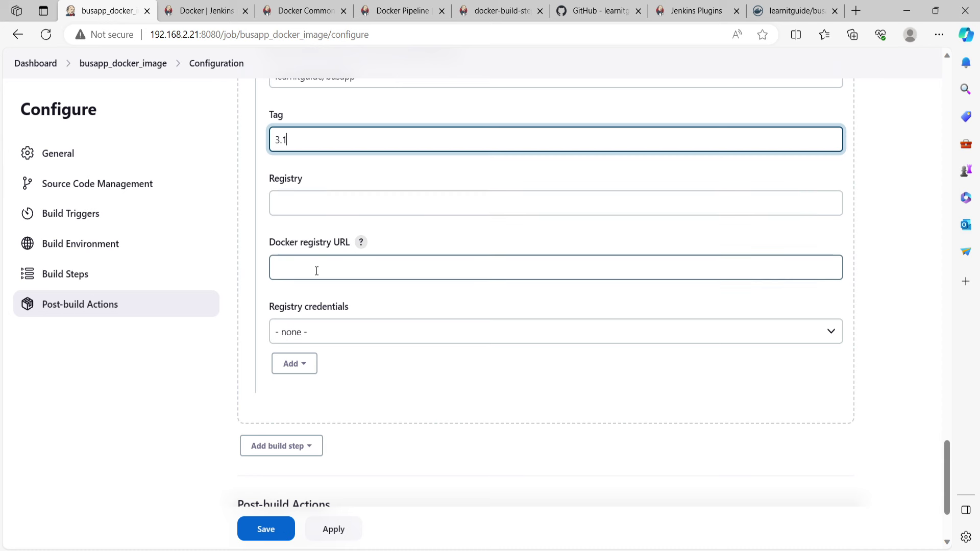
{"action": "left_click", "coordinate": [260, 306]}
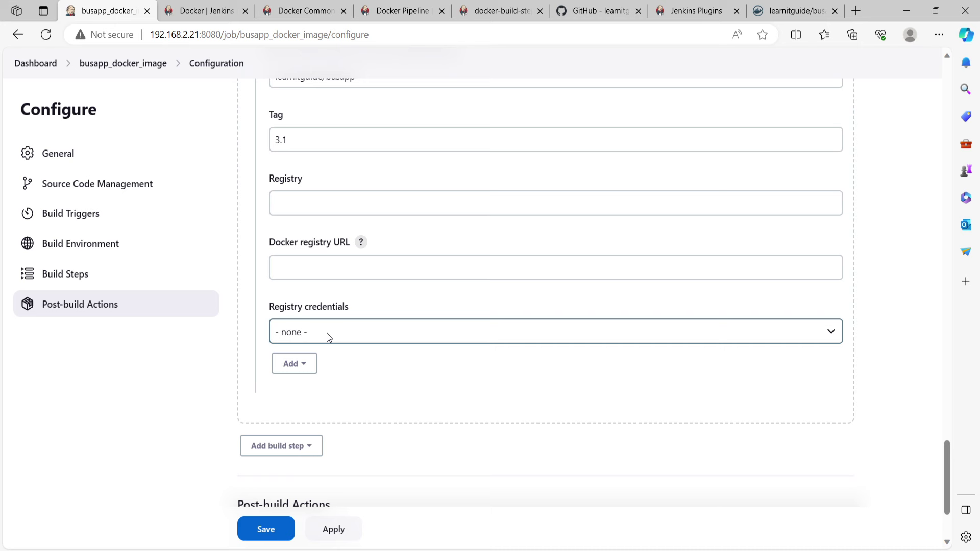
{"action": "left_click", "coordinate": [304, 364]}
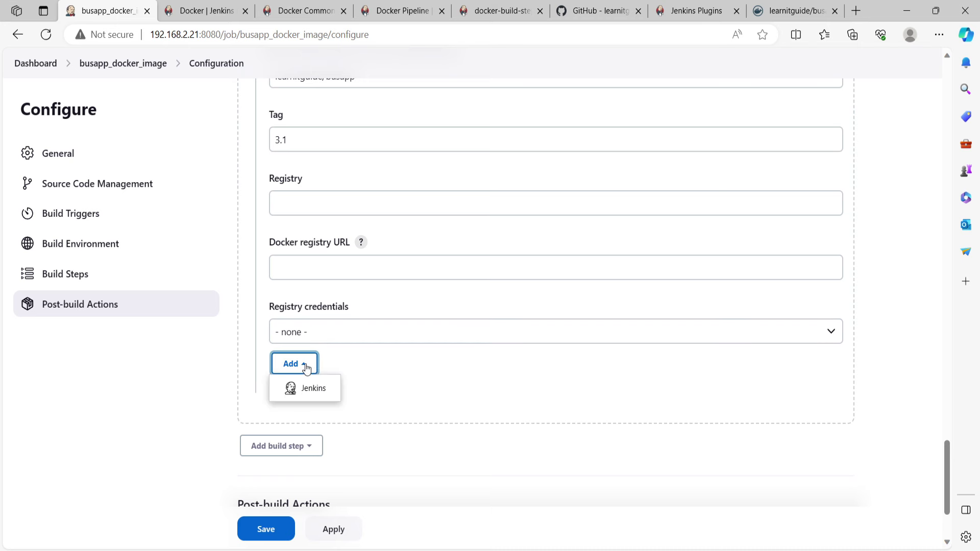
{"action": "left_click", "coordinate": [305, 387]}
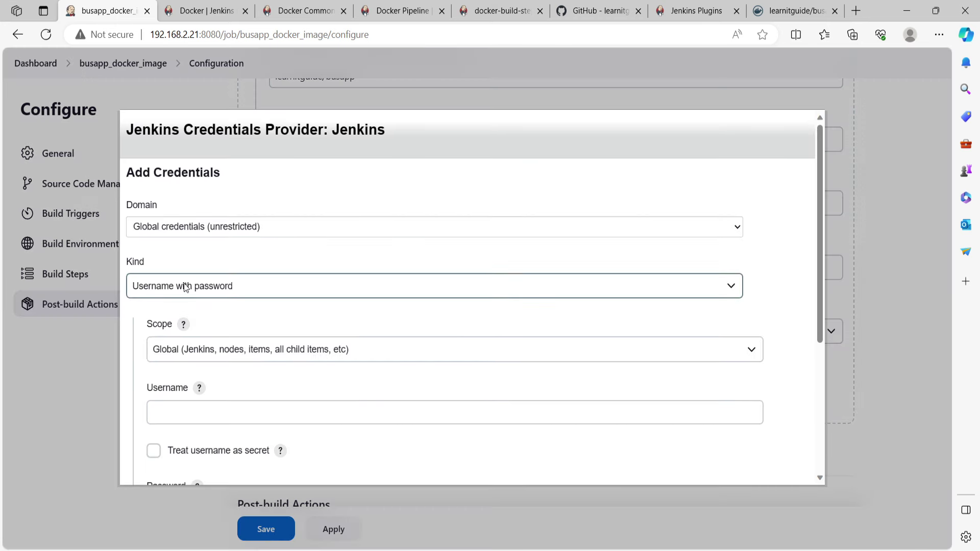
{"action": "scroll", "coordinate": [247, 334], "scroll_direction": "down", "scroll_amount": 2}
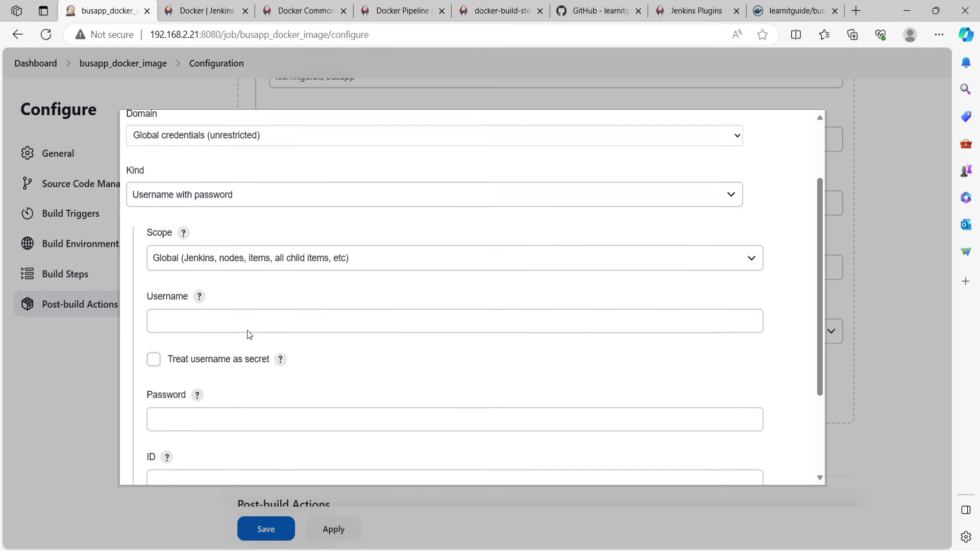
{"action": "left_click", "coordinate": [203, 300]}
{"action": "type", "text": "learnitguide"}
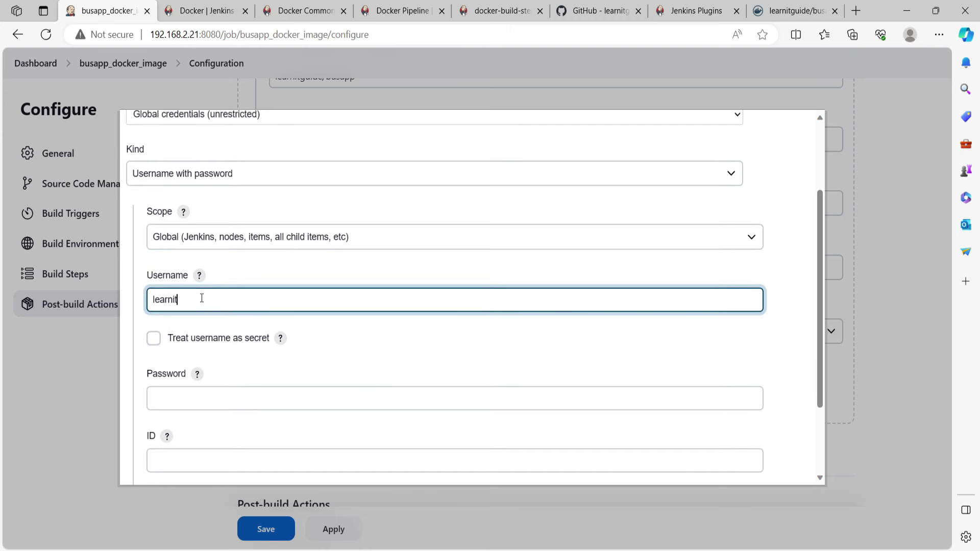
{"action": "left_click", "coordinate": [219, 399]}
{"action": "type", "text": "•••••••••"}
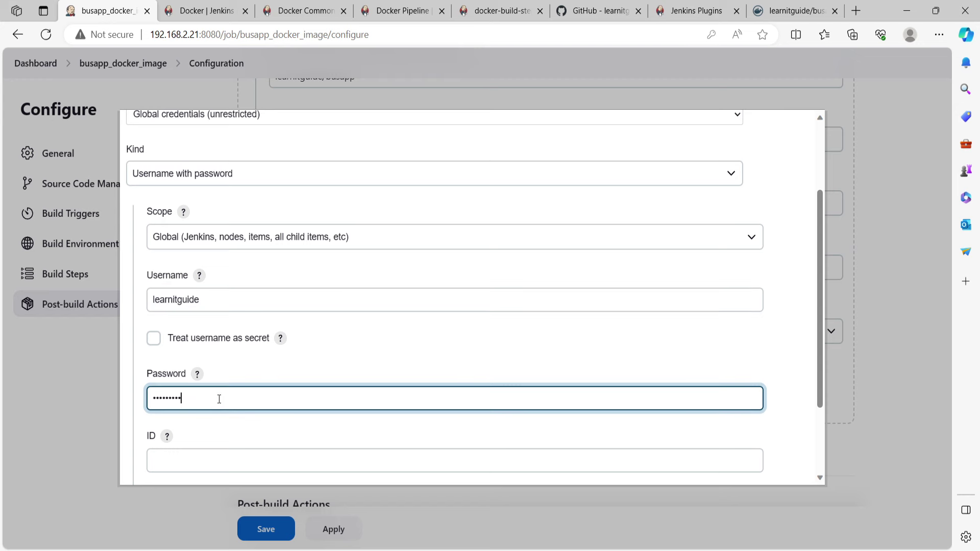
Step: Set the credential's ID and description to dockerhub and add the credential to Jenkins
{"action": "scroll", "coordinate": [219, 398], "scroll_direction": "down", "scroll_amount": 1}
{"action": "left_click", "coordinate": [219, 397]}
{"action": "type", "text": "dockerhub"}
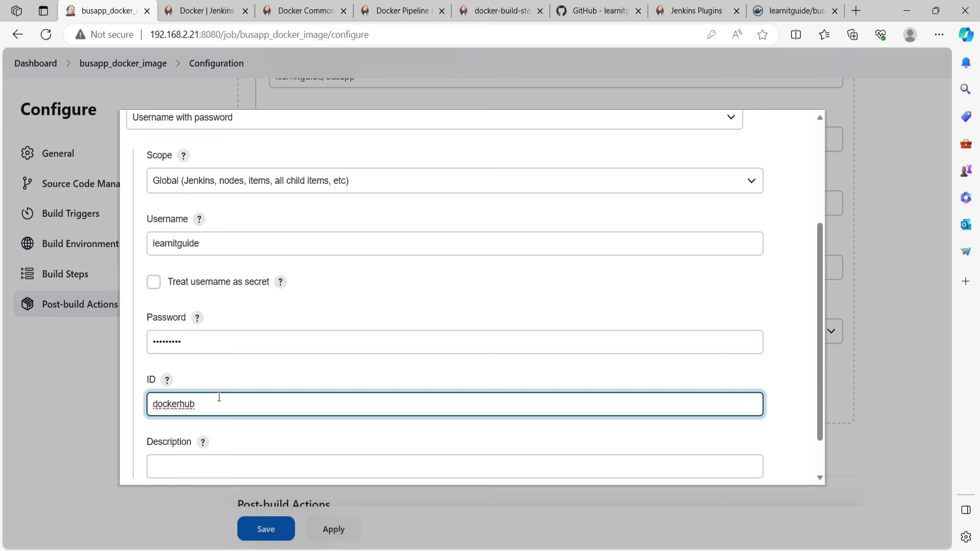
{"action": "key", "text": "ctrl+a"}
{"action": "key", "text": "ctrl+c"}
{"action": "left_click", "coordinate": [213, 464]}
{"action": "key", "text": "ctrl+v"}
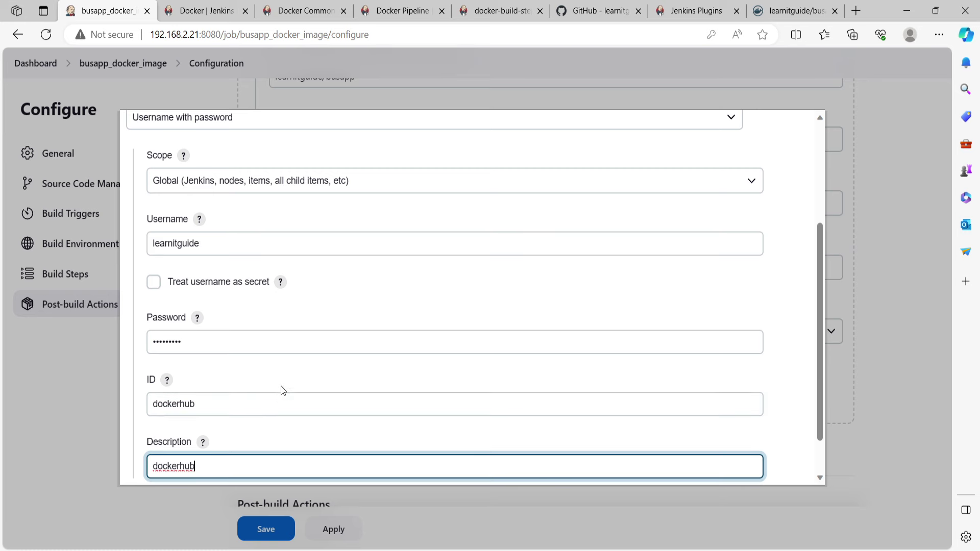
{"action": "scroll", "coordinate": [281, 386], "scroll_direction": "down", "scroll_amount": 1}
{"action": "left_click", "coordinate": [163, 459]}
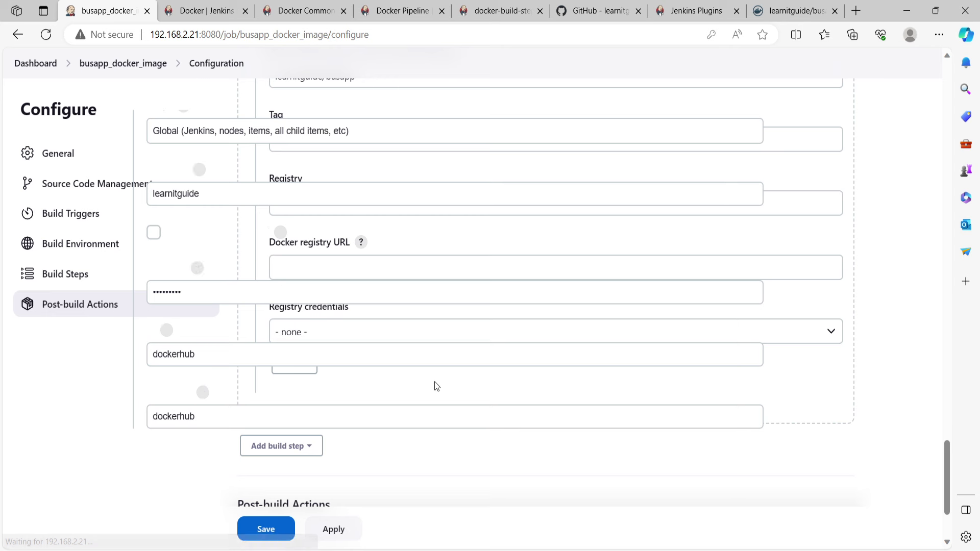
Step: Choose the dockerhub credential as the push step's registry credentials, then apply and save the job configuration
{"action": "left_click", "coordinate": [372, 330]}
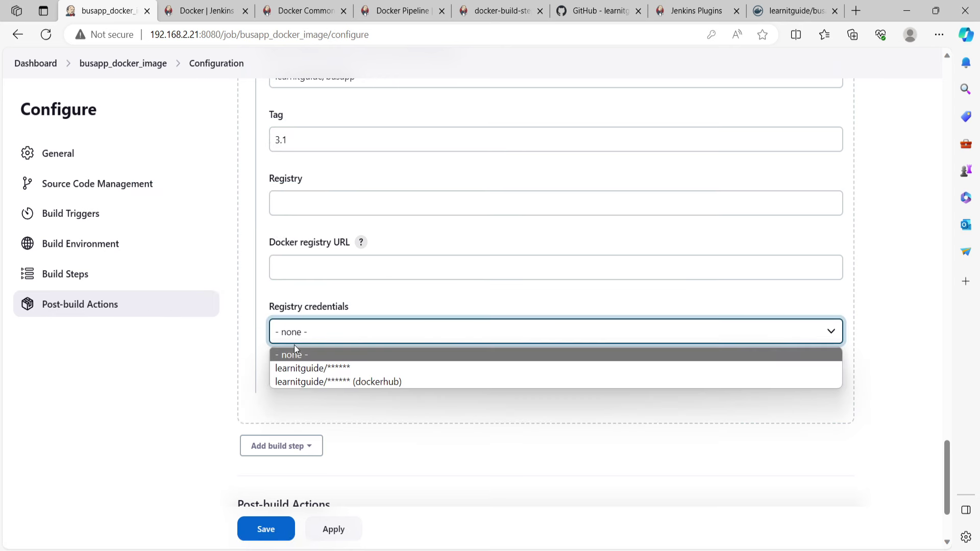
{"action": "left_click", "coordinate": [344, 382]}
{"action": "scroll", "coordinate": [426, 393], "scroll_direction": "down", "scroll_amount": 3}
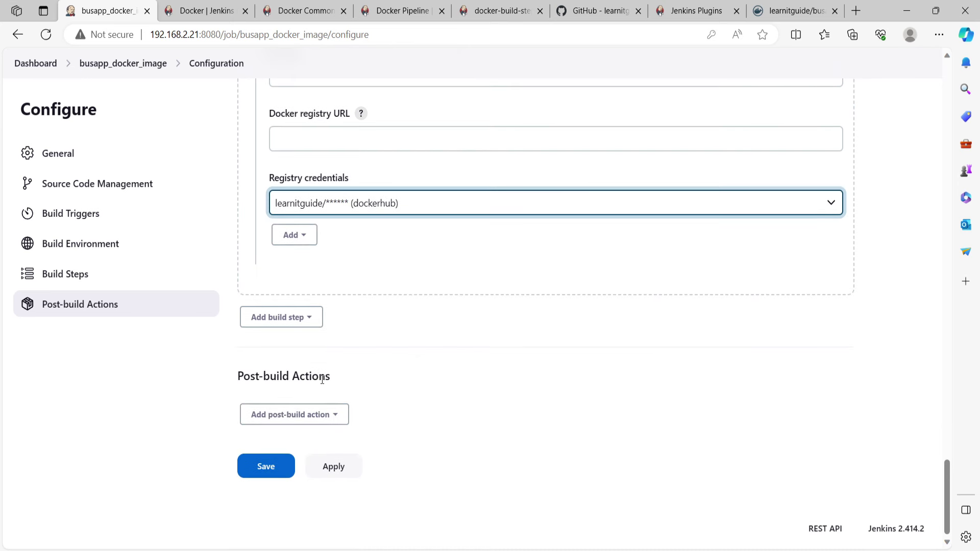
{"action": "left_click", "coordinate": [335, 468]}
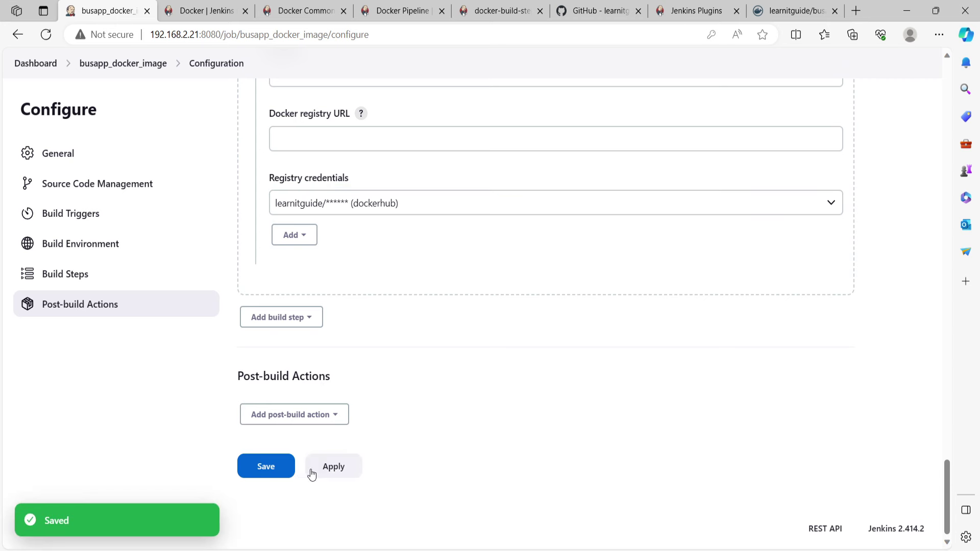
{"action": "left_click", "coordinate": [267, 464]}
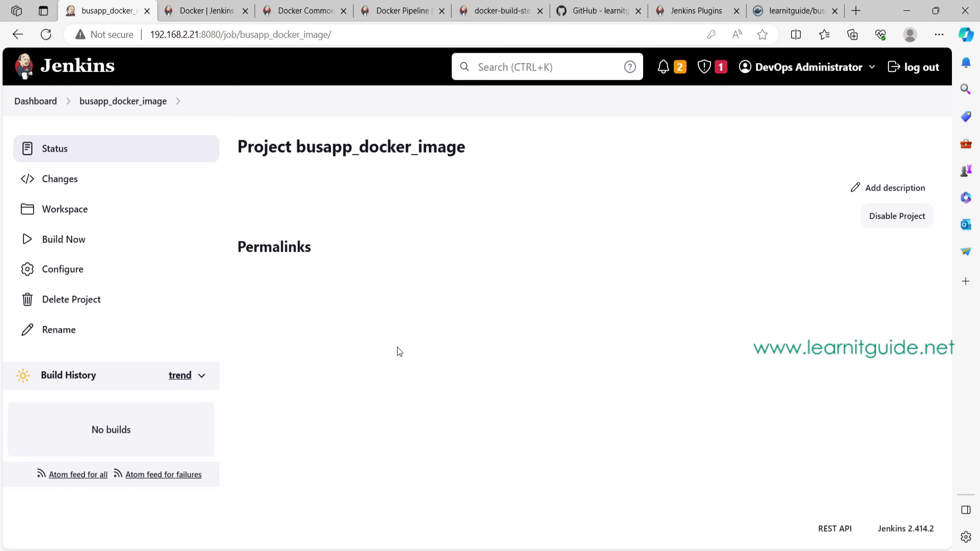
Step: Run the busapp_docker_image job and open the console output of build #1
{"action": "left_click", "coordinate": [66, 240]}
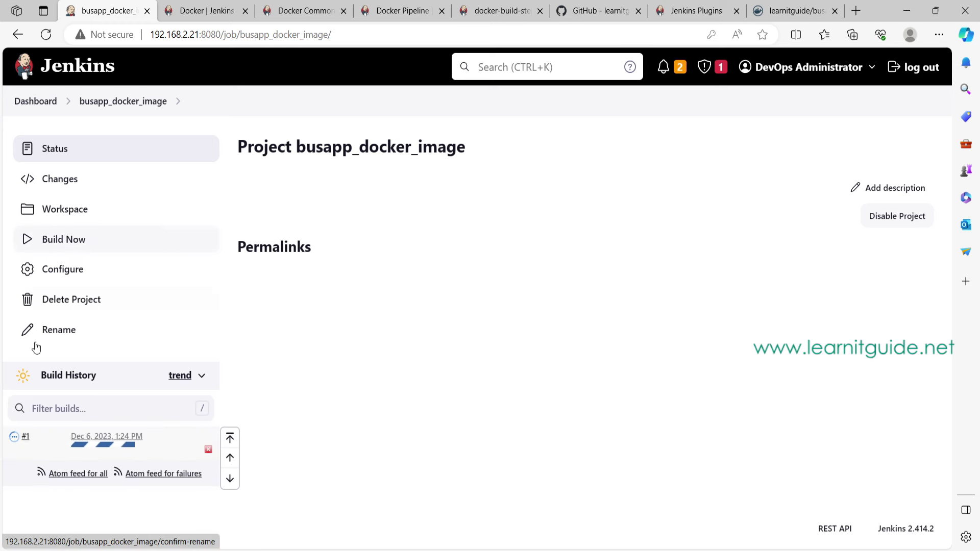
{"action": "left_click", "coordinate": [25, 438]}
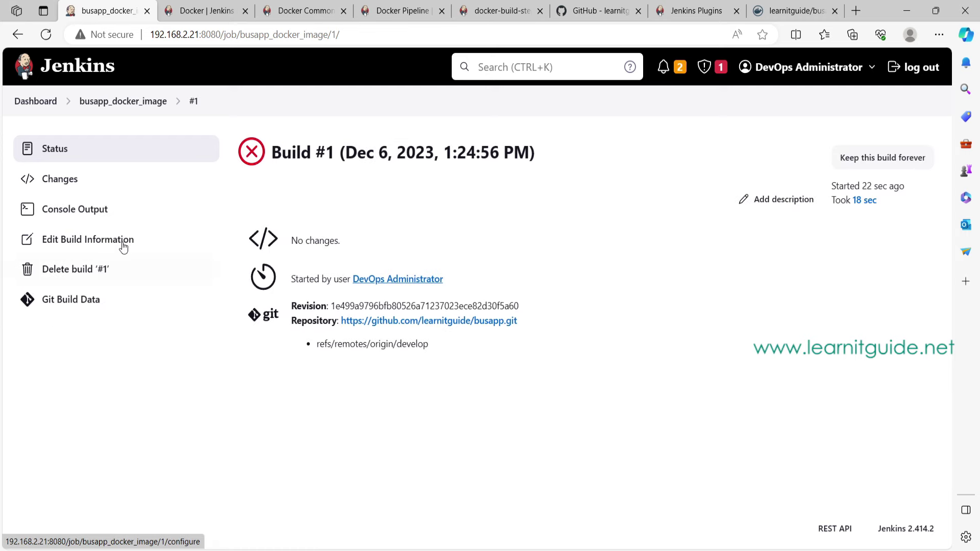
{"action": "left_click", "coordinate": [88, 216]}
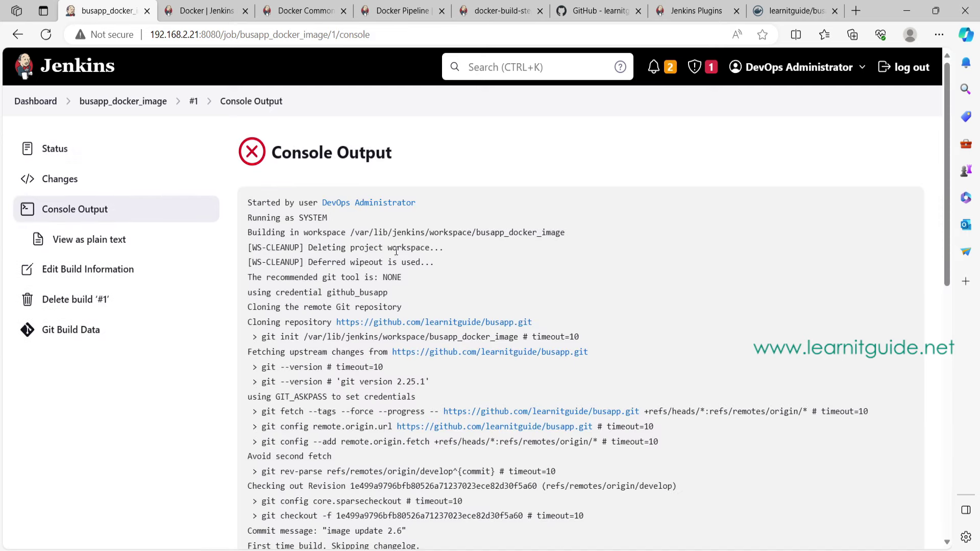
Step: Examine build #1's console output for the workspace cleanup, the Git checkout, the ls file listing and the Docker build step's error
{"action": "scroll", "coordinate": [304, 194], "scroll_direction": "down", "scroll_amount": 2}
{"action": "left_click_drag", "start_coordinate": [282, 157], "coordinate": [360, 441]}
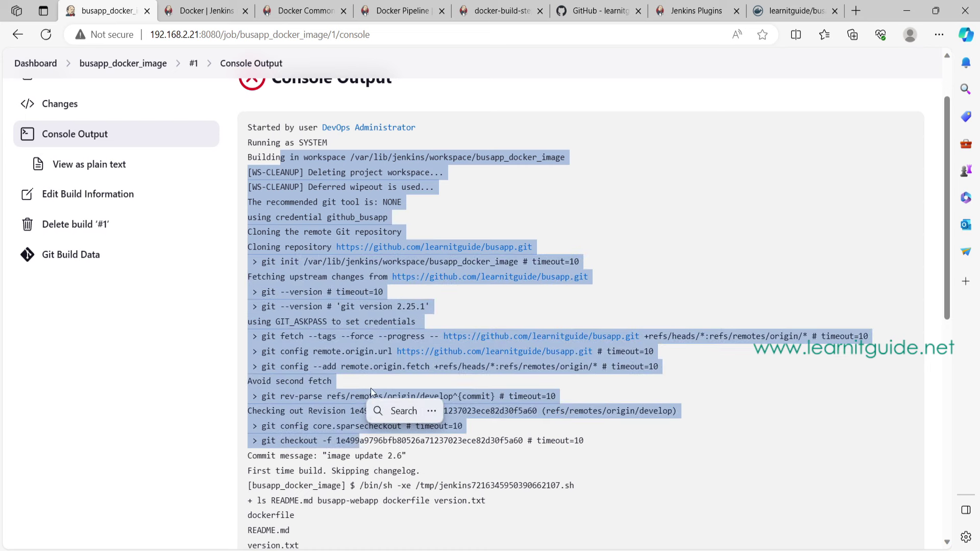
{"action": "left_click", "coordinate": [273, 290]}
{"action": "left_click_drag", "start_coordinate": [256, 250], "coordinate": [360, 487]}
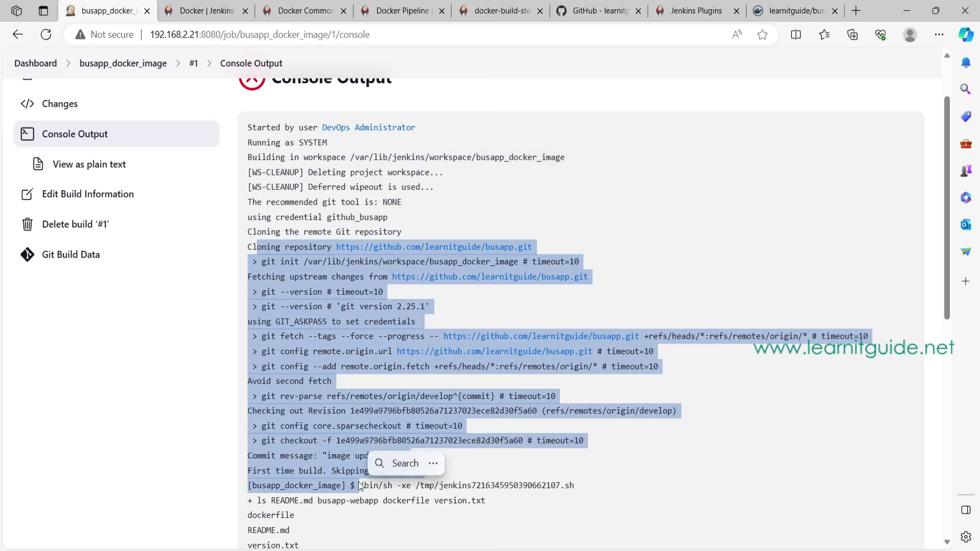
{"action": "scroll", "coordinate": [300, 442], "scroll_direction": "down", "scroll_amount": 3}
{"action": "left_click", "coordinate": [294, 360]}
{"action": "left_click_drag", "start_coordinate": [253, 350], "coordinate": [500, 351]}
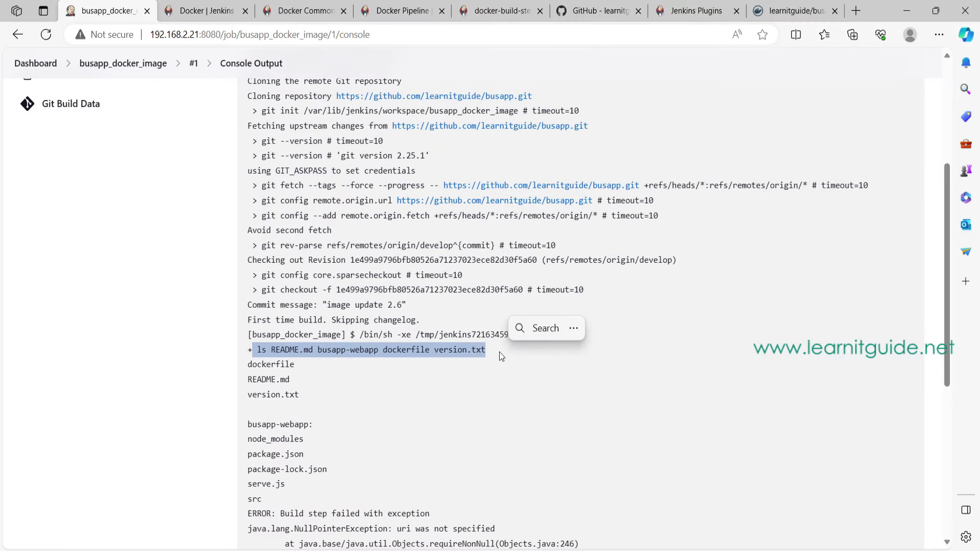
{"action": "left_click", "coordinate": [446, 361]}
{"action": "left_click_drag", "start_coordinate": [257, 364], "coordinate": [361, 451]}
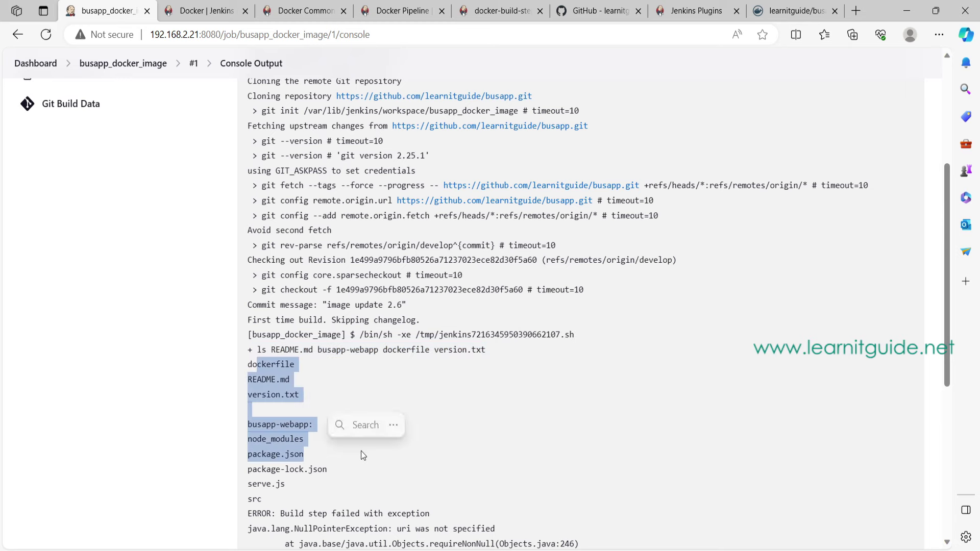
{"action": "scroll", "coordinate": [365, 443], "scroll_direction": "down", "scroll_amount": 4}
{"action": "left_click_drag", "start_coordinate": [282, 288], "coordinate": [501, 302]}
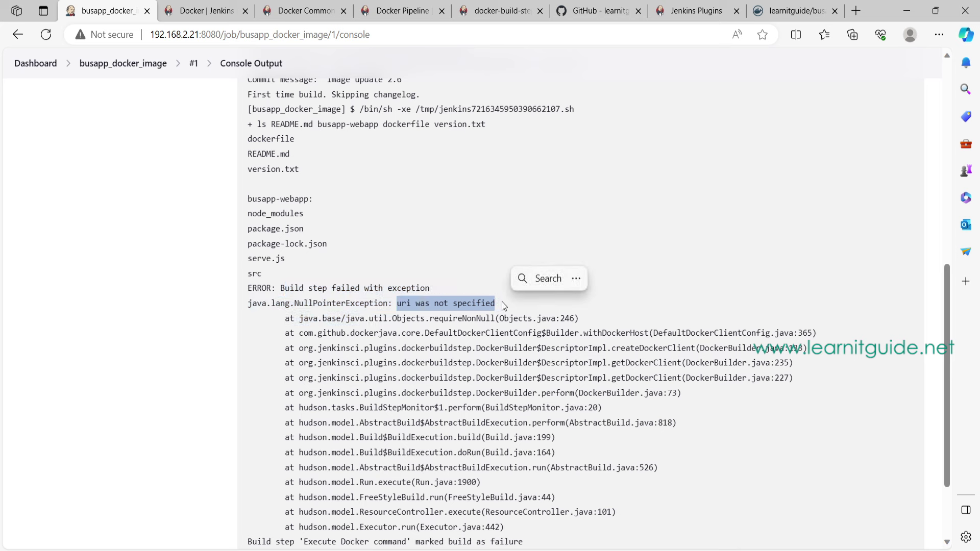
Step: Switch to the MobaXterm terminal, update the package lists and install docker.io with sudo apt-get
{"action": "scroll", "coordinate": [501, 302], "scroll_direction": "down", "scroll_amount": 2}
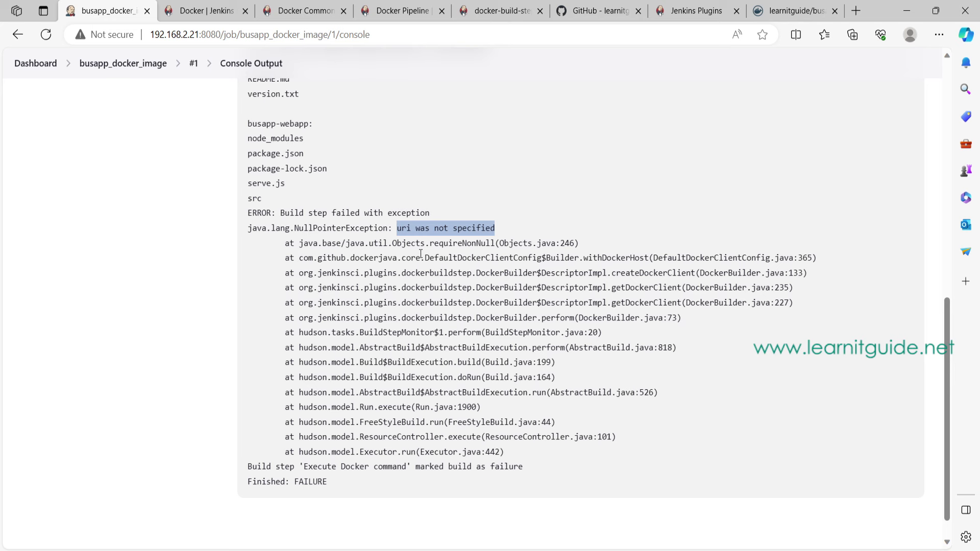
{"action": "key", "text": "alt+Tab"}
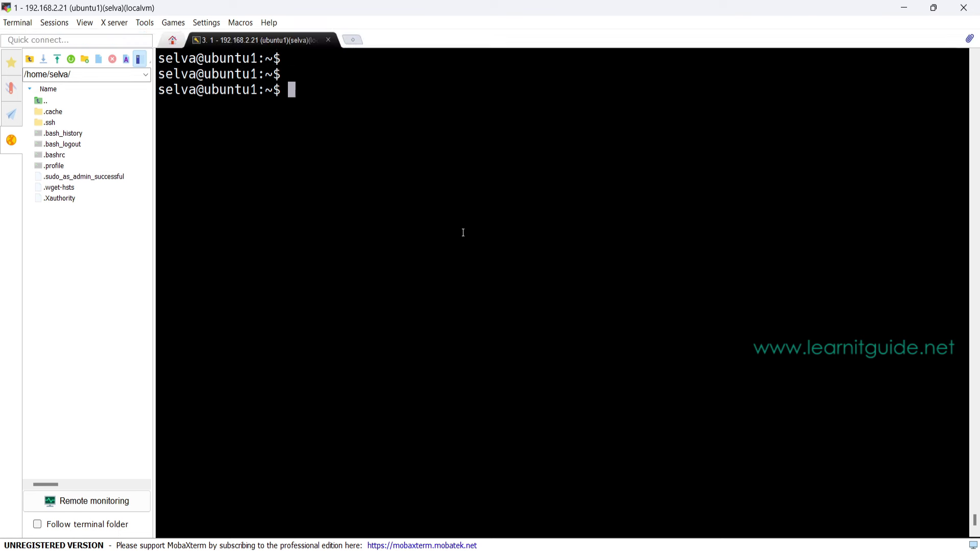
{"action": "type", "text": "docker"}
{"action": "key", "text": "ctrl+c"}
{"action": "type", "text": "sudo aptg-"}
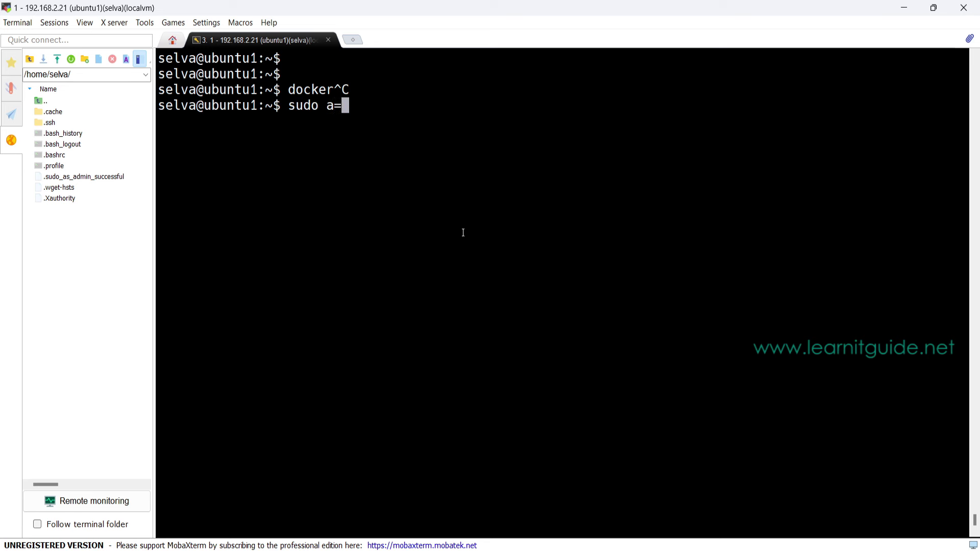
{"action": "key", "text": "BackSpace"}
{"action": "key", "text": "BackSpace"}
{"action": "type", "text": "-get update"}
{"action": "key", "text": "Return"}
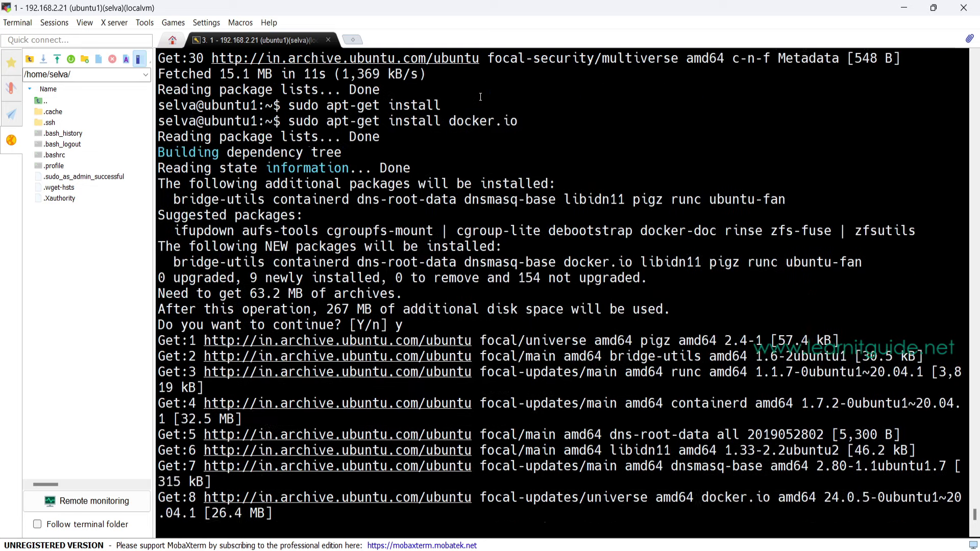
Step: Run docker images as the regular user to check access to the Docker daemon
{"action": "scroll", "coordinate": [481, 96], "scroll_direction": "up", "scroll_amount": 1}
{"action": "type", "text": "r"}
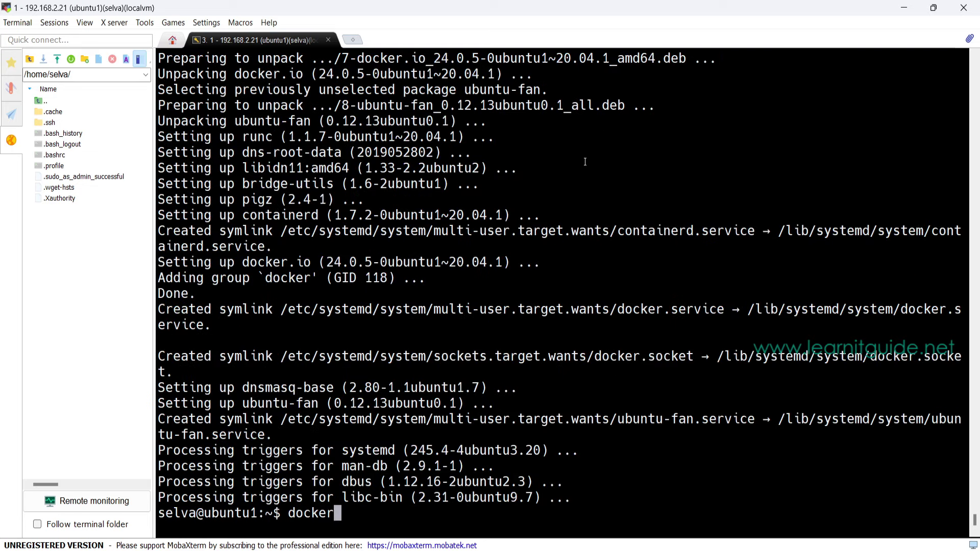
{"action": "key", "text": "Tab"}
{"action": "key", "text": "Tab"}
{"action": "key", "text": "Tab"}
{"action": "key", "text": "Tab"}
{"action": "type", "text": "images"}
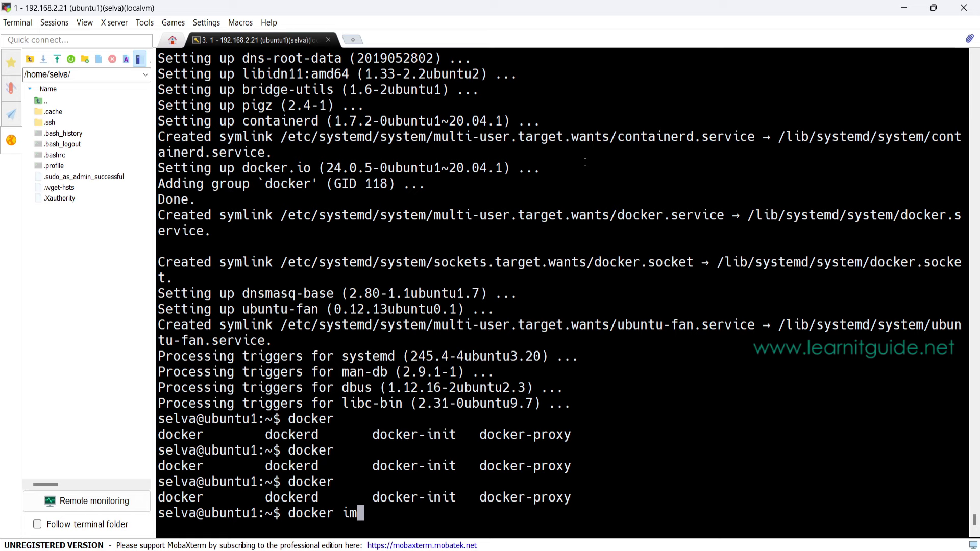
{"action": "key", "text": "Return"}
{"action": "left_click_drag", "start_coordinate": [292, 450], "coordinate": [398, 451]}
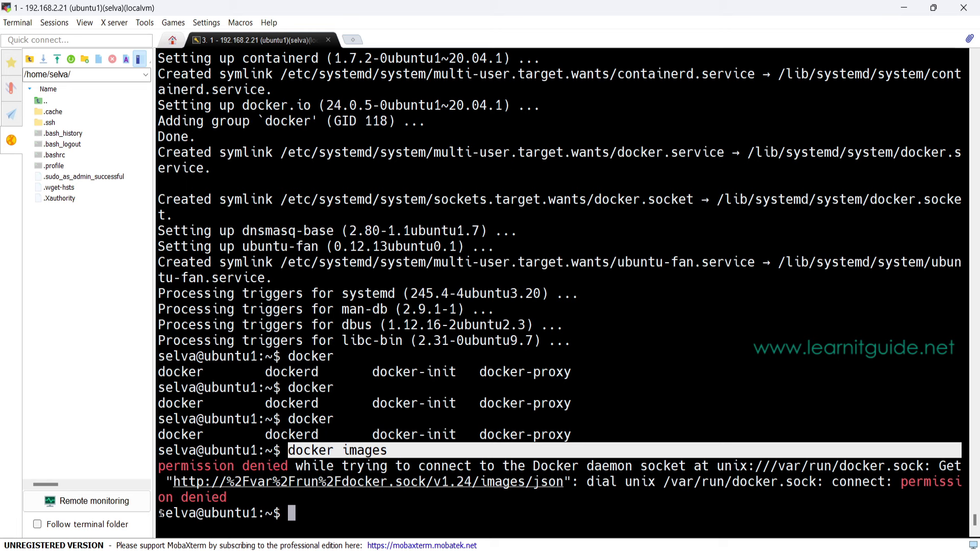
Step: Switch the shell to root with sudo su - and from there to the jenkins account
{"action": "left_click_drag", "start_coordinate": [160, 513], "coordinate": [196, 512]}
{"action": "left_click", "coordinate": [337, 399]}
{"action": "type", "text": "sudo su -"}
{"action": "key", "text": "Return"}
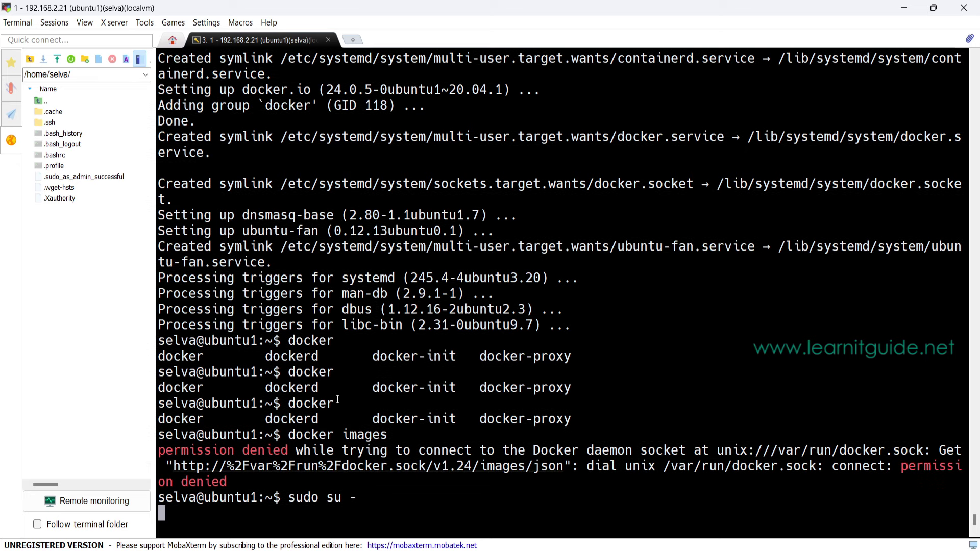
{"action": "type", "text": "su - jen"}
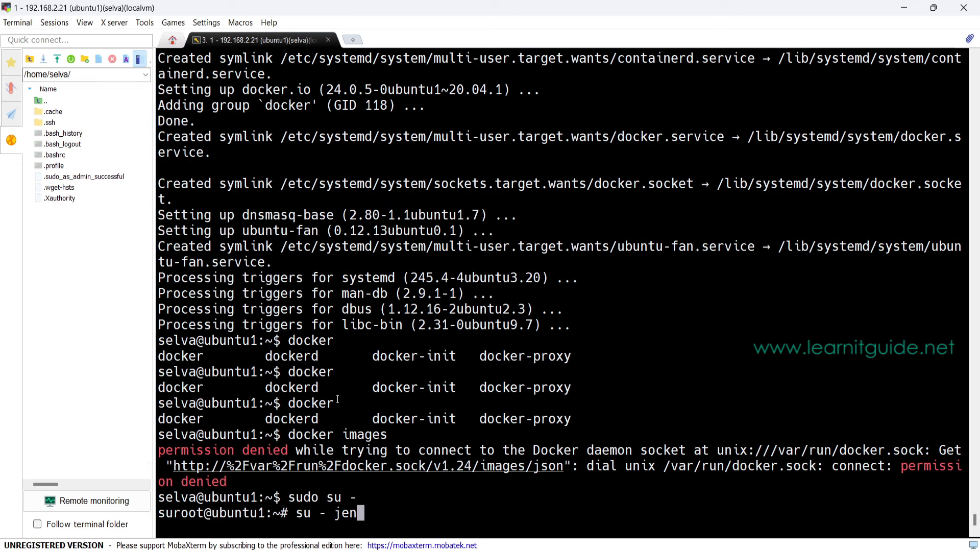
{"action": "type", "text": "iins"}
{"action": "key", "text": "Return"}
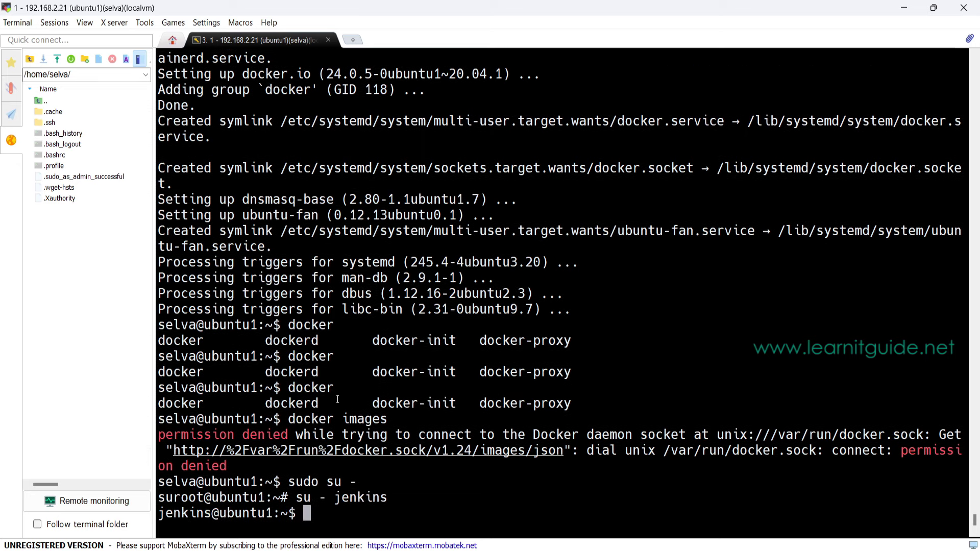
Step: Edit /etc/group in vim with sudo, append jenkins to the docker group's line and save the file
{"action": "type", "text": "sudo vim /etc/group"}
{"action": "key", "text": "Return"}
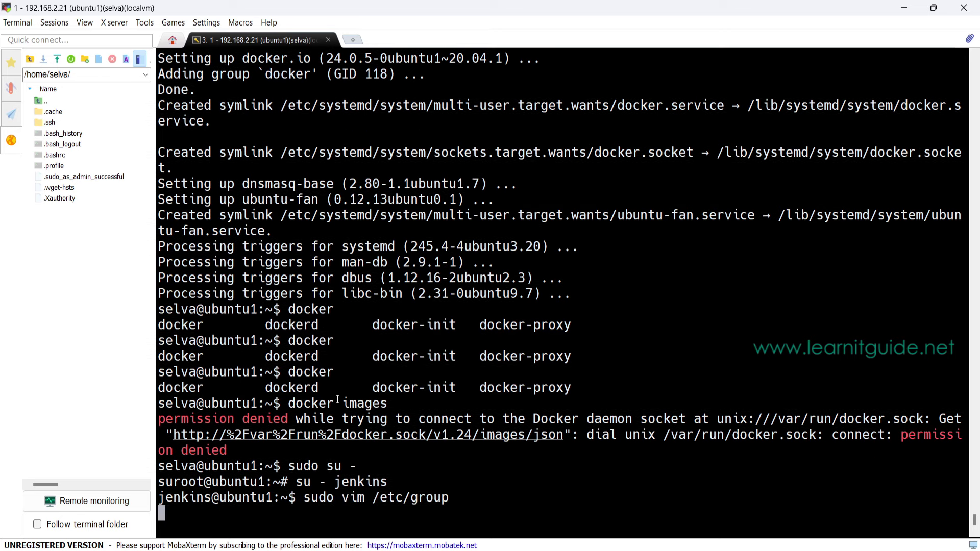
{"action": "type", "text": "/dco"}
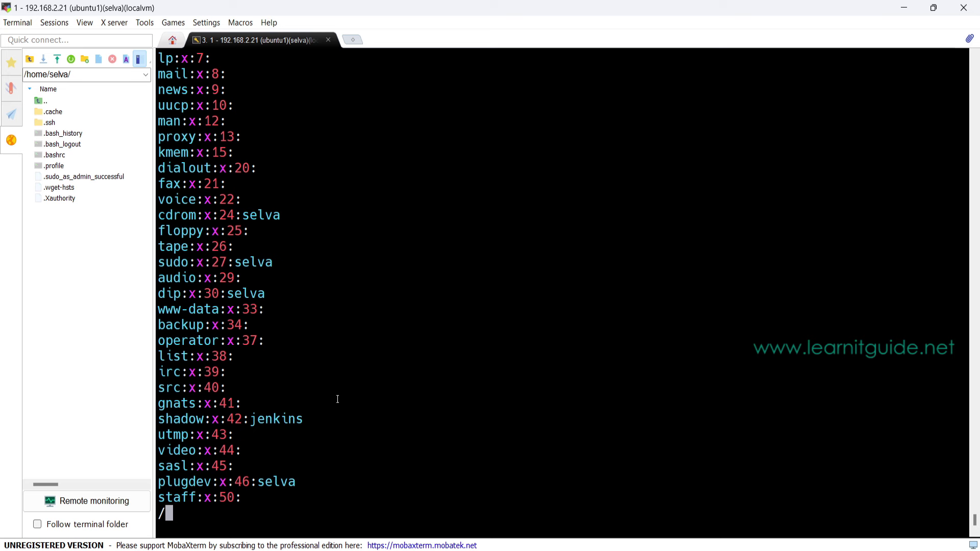
{"action": "key", "text": "BackSpace"}
{"action": "type", "text": "oc"}
{"action": "key", "text": "BackSpace"}
{"action": "key", "text": "BackSpace"}
{"action": "key", "text": "BackSpace"}
{"action": "type", "text": "ocker"}
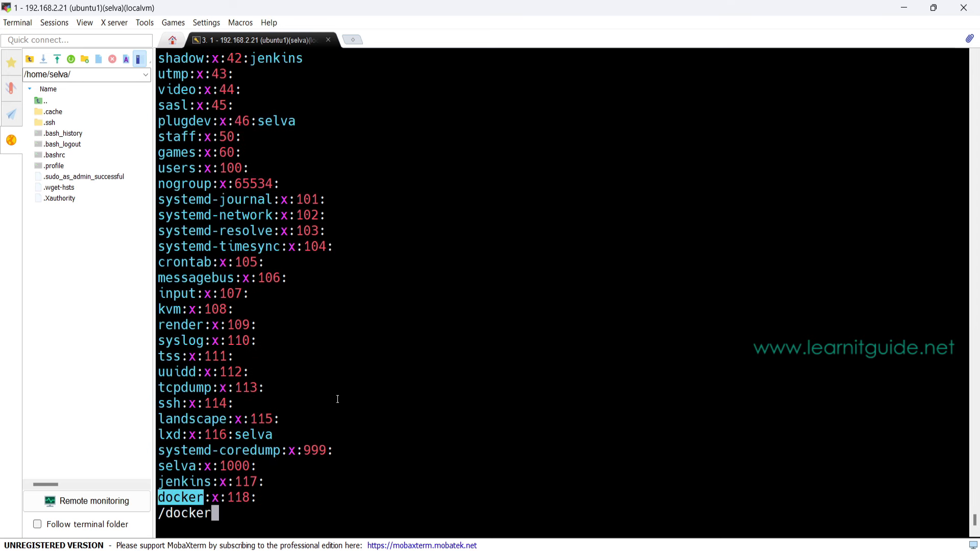
{"action": "key", "text": "Return"}
{"action": "type", "text": "Ajenkins"}
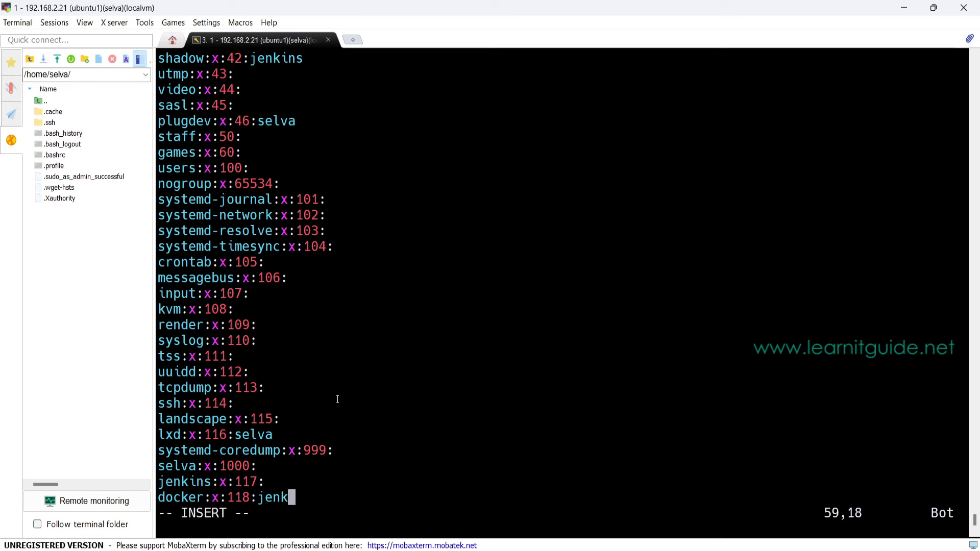
{"action": "key", "text": "Escape"}
{"action": "type", "text": ":wq"}
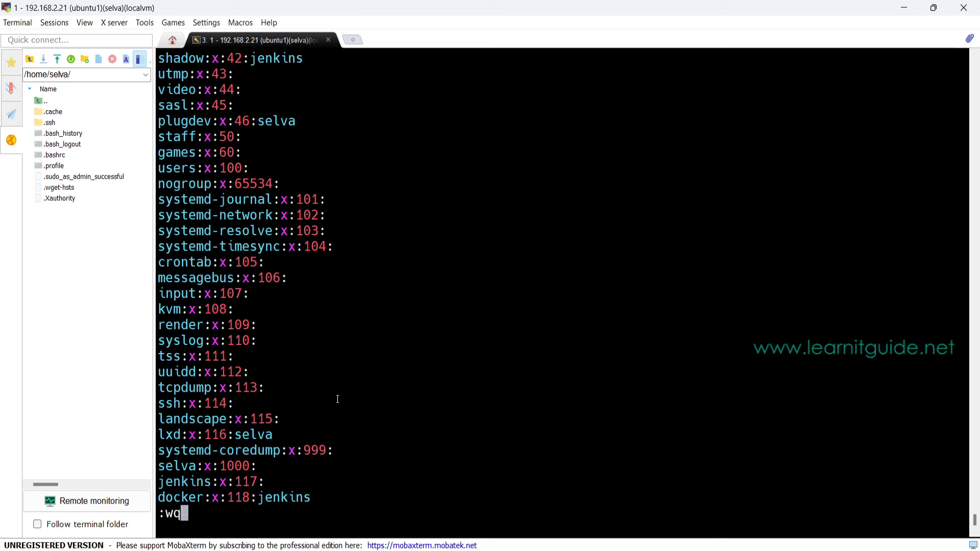
{"action": "key", "text": "Return"}
Step: Check the jenkins account's group memberships with id jenkins
{"action": "type", "text": "id jenkins"}
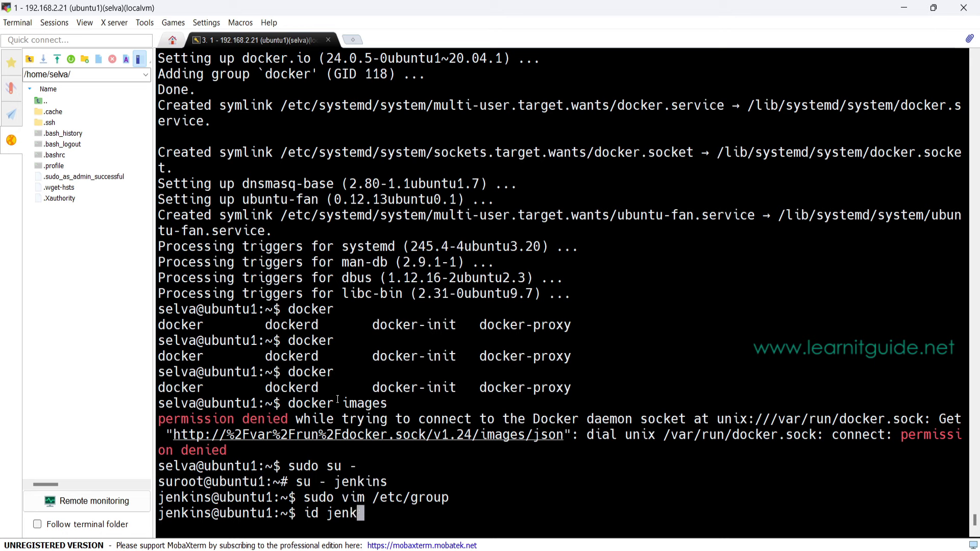
{"action": "key", "text": "Return"}
{"action": "double_click", "coordinate": [707, 496]}
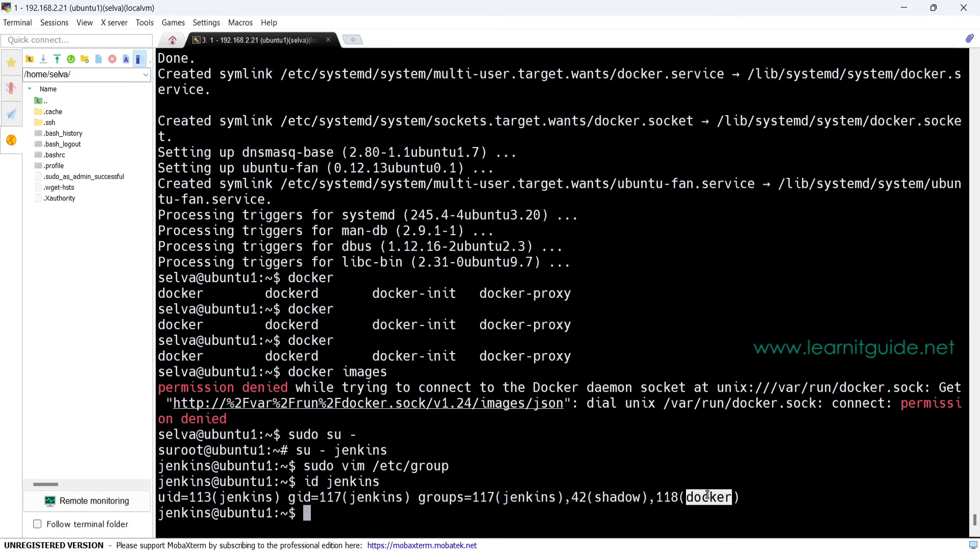
Step: List the Docker images as jenkins, first without and then with sudo
{"action": "type", "text": "docker images"}
{"action": "key", "text": "Return"}
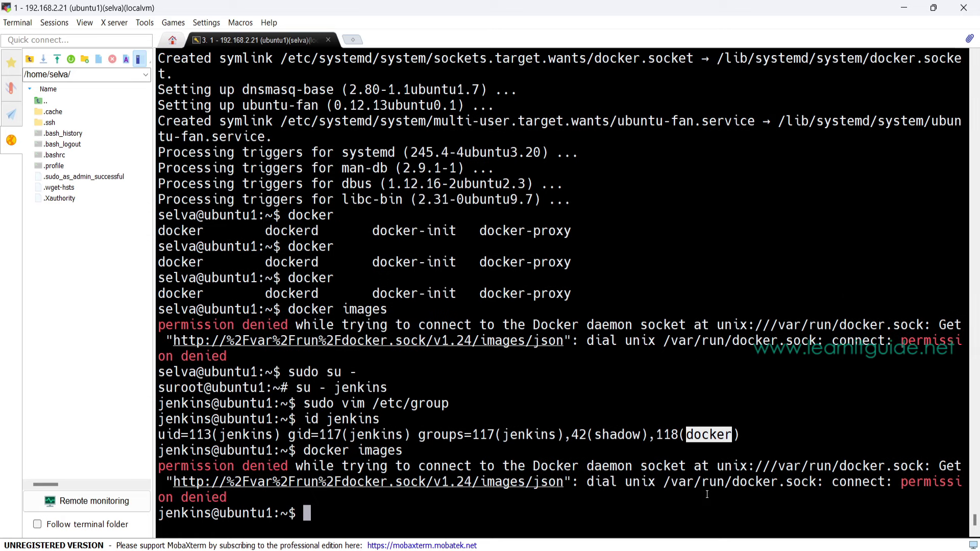
{"action": "key", "text": "Up"}
{"action": "key", "text": "Home"}
{"action": "type", "text": "sudo"}
{"action": "key", "text": "Return"}
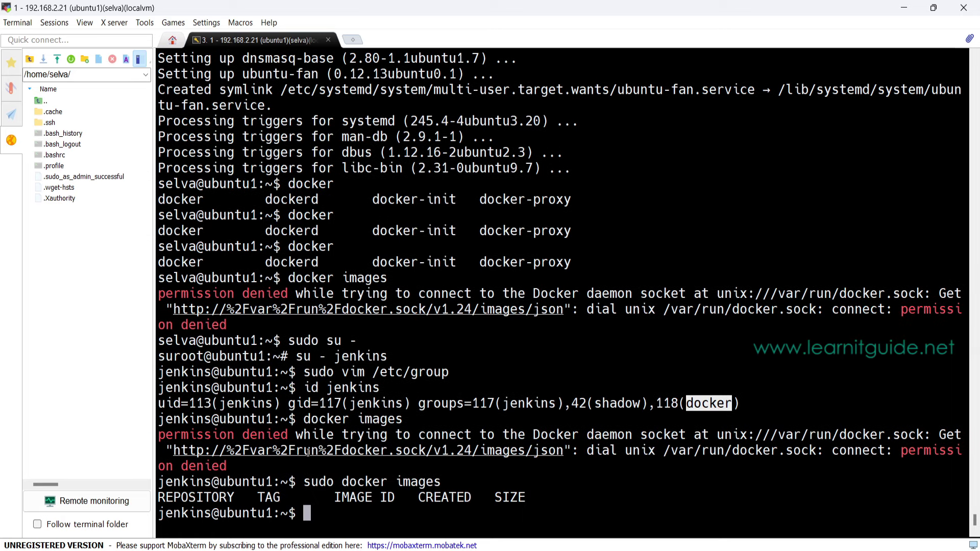
Step: Open /usr/lib/systemd/system/docker.service in vim with sudo
{"action": "left_click", "coordinate": [404, 387]}
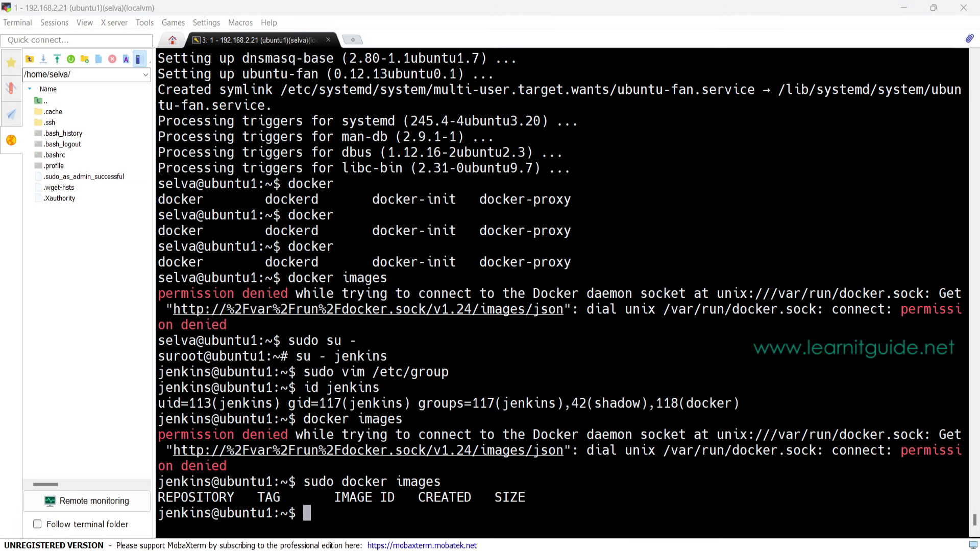
{"action": "right_click", "coordinate": [395, 239]}
{"action": "key", "text": "Return"}
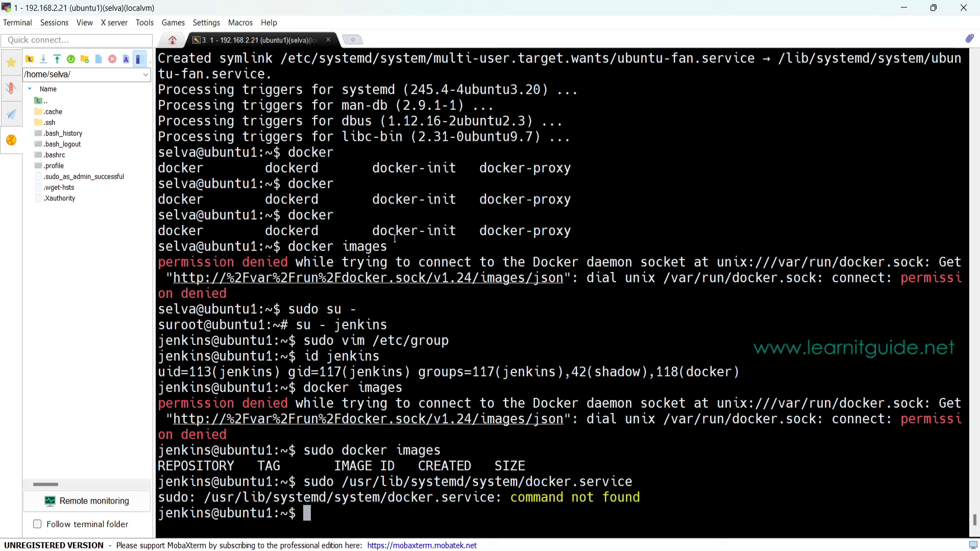
{"action": "key", "text": "Up"}
{"action": "key", "text": "Left"}
{"action": "key", "text": "Left"}
{"action": "key", "text": "Left"}
{"action": "key", "text": "Left"}
{"action": "key", "text": "Left"}
{"action": "key", "text": "Left"}
{"action": "key", "text": "Left"}
{"action": "key", "text": "Left"}
{"action": "key", "text": "Left"}
{"action": "key", "text": "Left"}
{"action": "key", "text": "Left"}
{"action": "key", "text": "Left"}
{"action": "key", "text": "Left"}
{"action": "key", "text": "Left"}
{"action": "key", "text": "Left"}
{"action": "key", "text": "Left"}
{"action": "key", "text": "Left"}
{"action": "key", "text": "Left"}
{"action": "key", "text": "Left"}
{"action": "key", "text": "Left"}
{"action": "key", "text": "Left"}
{"action": "key", "text": "Left"}
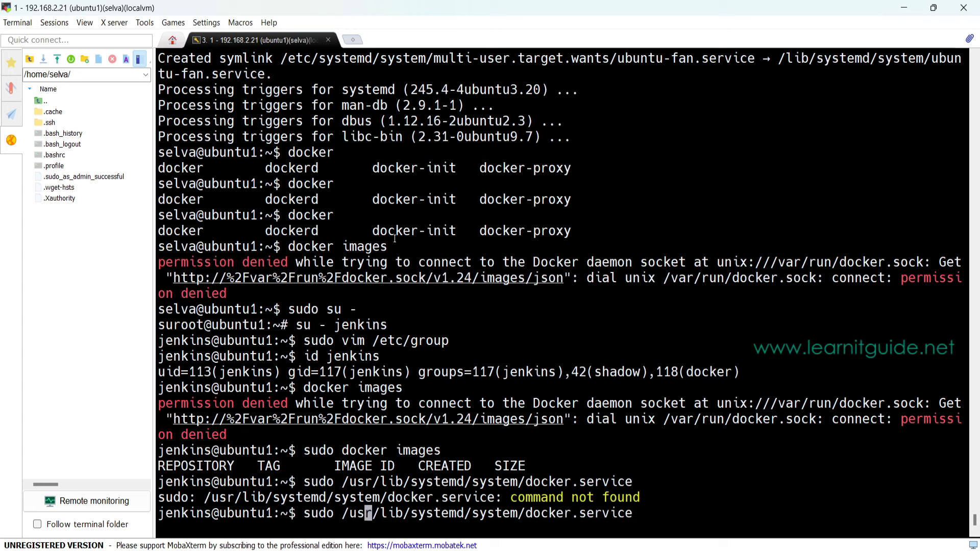
{"action": "type", "text": "vi"}
{"action": "key", "text": "Return"}
Step: Append -H unix:///var/run/docker.sock to the ExecStart line of docker.service, then save and close the file
{"action": "key", "text": "Down"}
{"action": "key", "text": "Down"}
{"action": "key", "text": "Down"}
{"action": "key", "text": "Down"}
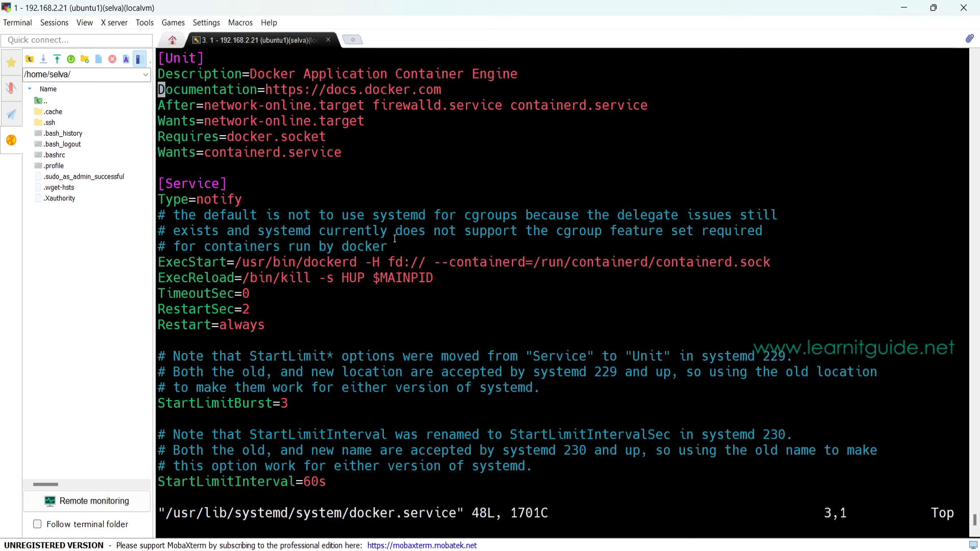
{"action": "key", "text": "Down"}
{"action": "key", "text": "Down"}
{"action": "key", "text": "Down"}
{"action": "key", "text": "Down"}
{"action": "key", "text": "Down"}
{"action": "key", "text": "Down"}
{"action": "key", "text": "Down"}
{"action": "key", "text": "Down"}
{"action": "key", "text": "Down"}
{"action": "key", "text": "shift+a"}
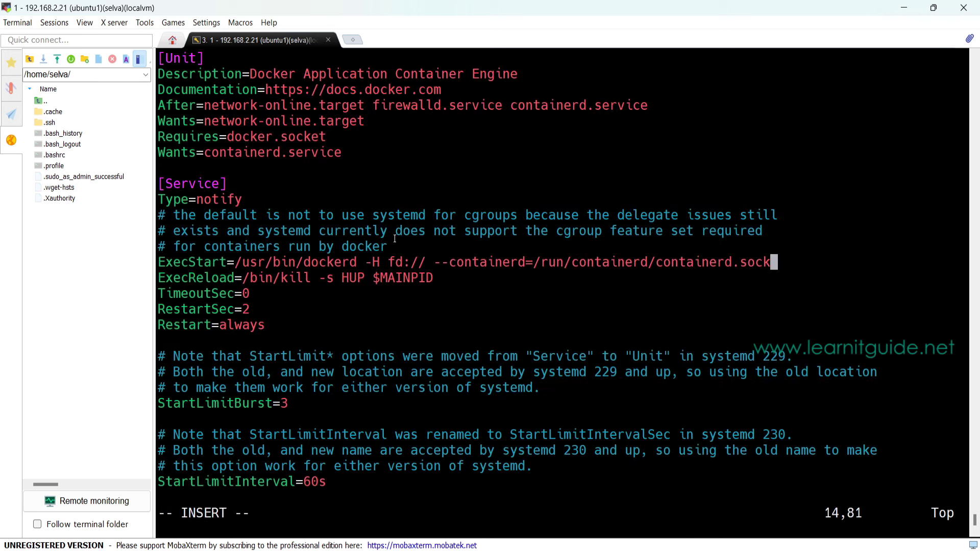
{"action": "type", "text": "-H unix:///var/run/docker.sock"}
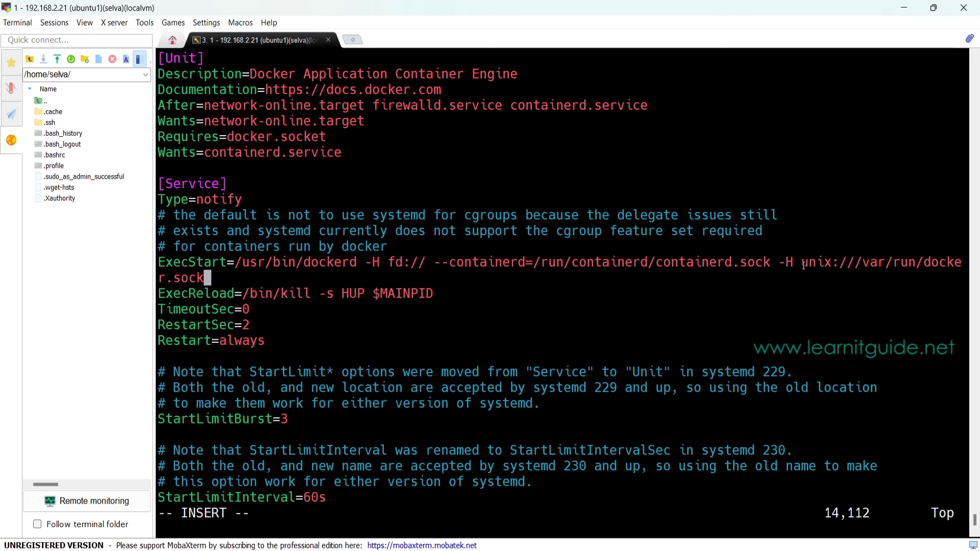
{"action": "key", "text": "Escape"}
{"action": "type", "text": ":wq"}
{"action": "key", "text": "Return"}
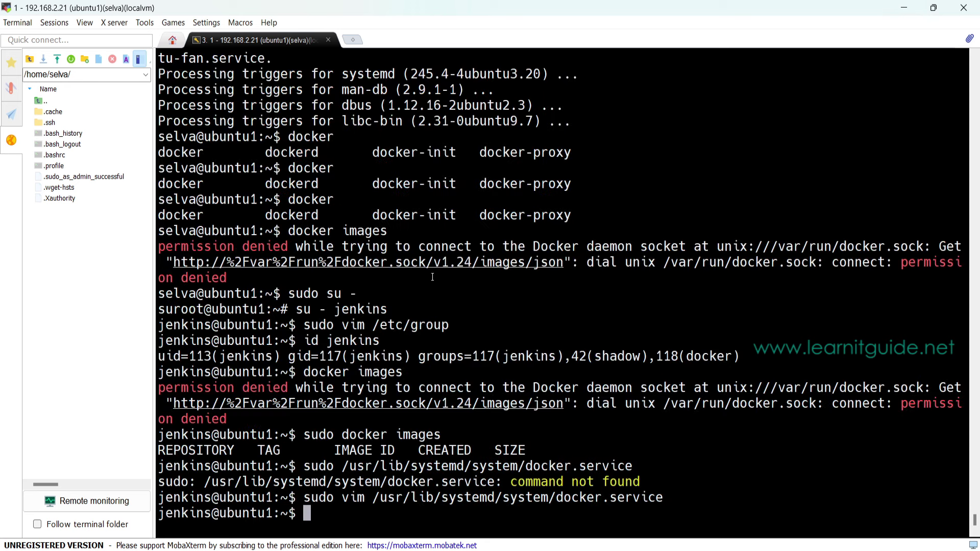
Step: Restart the docker service with sudo systemctl
{"action": "type", "text": "sudo syst"}
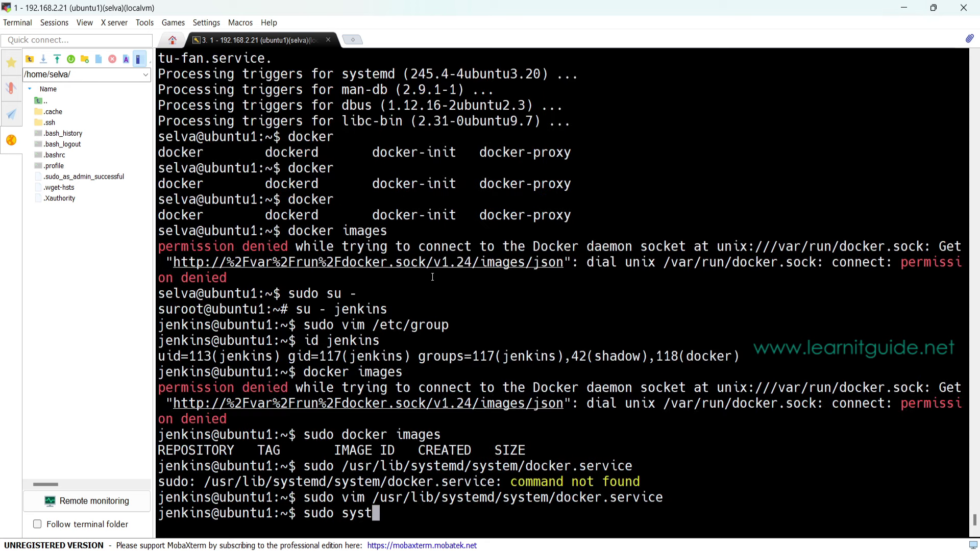
{"action": "type", "text": "emctl restart docker"}
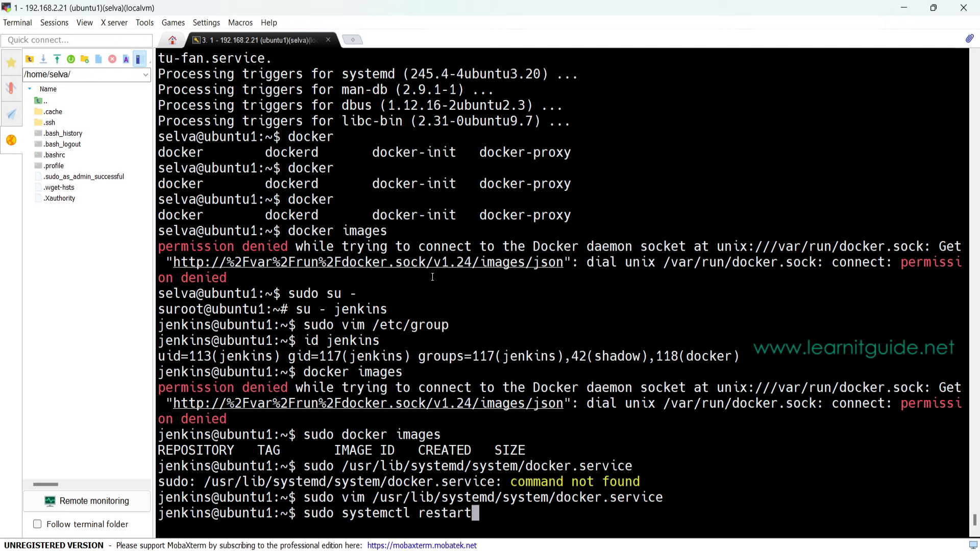
{"action": "key", "text": "Return"}
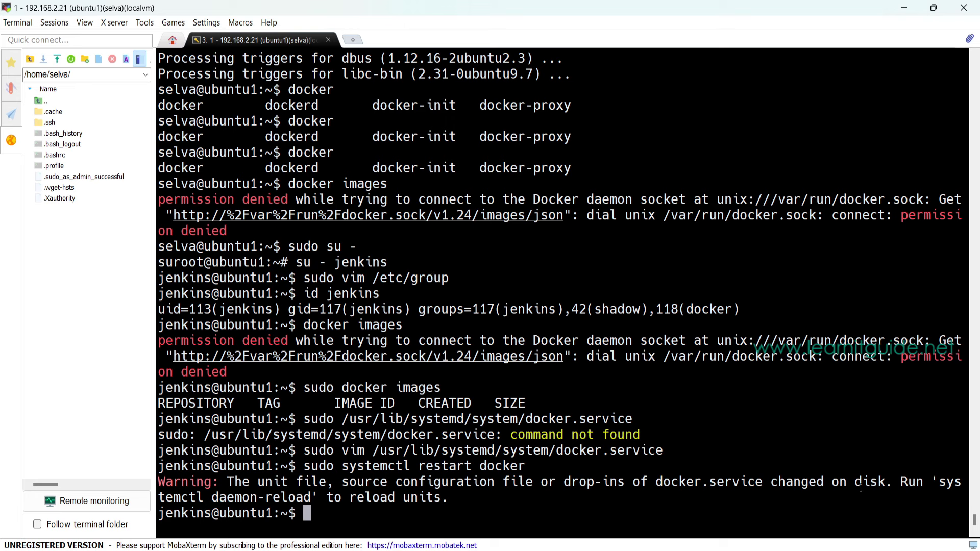
Step: Reload the unit files with sudo systemctl daemon-reload and restart the docker service again
{"action": "left_click_drag", "start_coordinate": [939, 482], "coordinate": [310, 498]}
{"action": "type", "text": "sudo"}
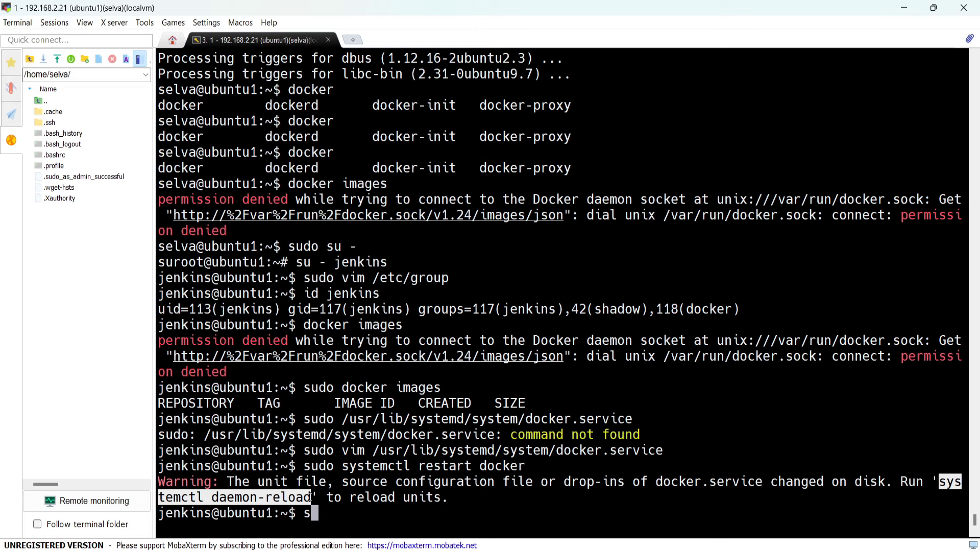
{"action": "right_click", "coordinate": [448, 420]}
{"action": "key", "text": "Return"}
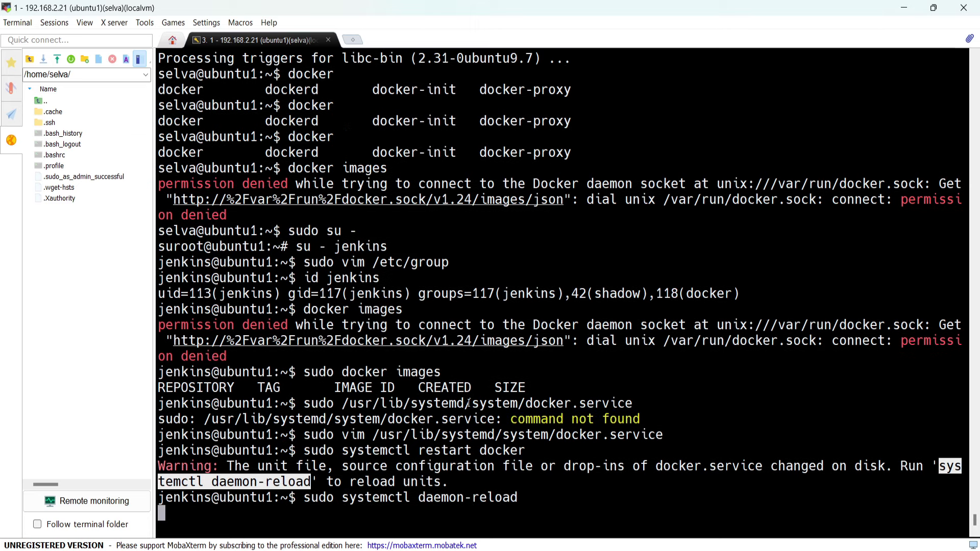
{"action": "key", "text": "Up"}
{"action": "key", "text": "Up"}
{"action": "key", "text": "Return"}
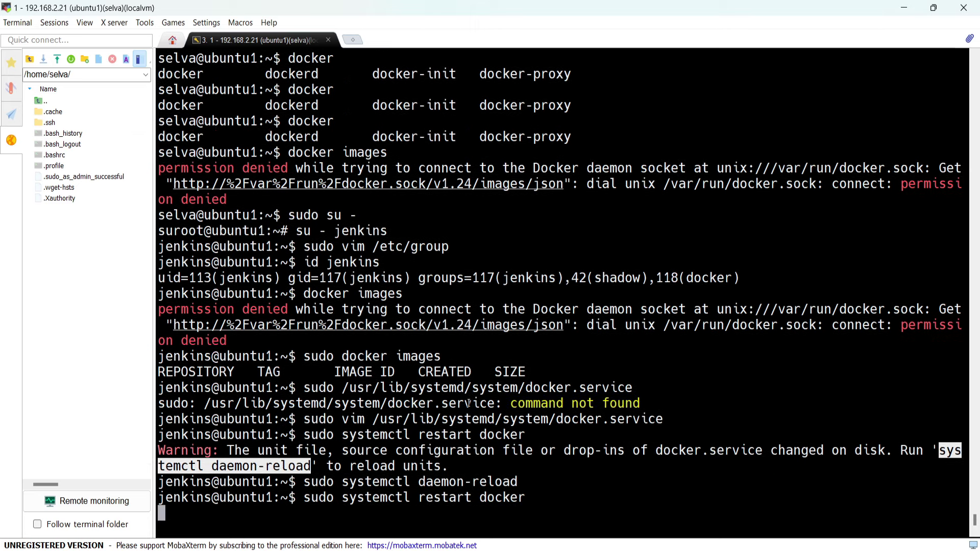
Step: Clear the terminal and restart the jenkins service with sudo systemctl
{"action": "key", "text": "ctrl+l"}
{"action": "type", "text": "sud"}
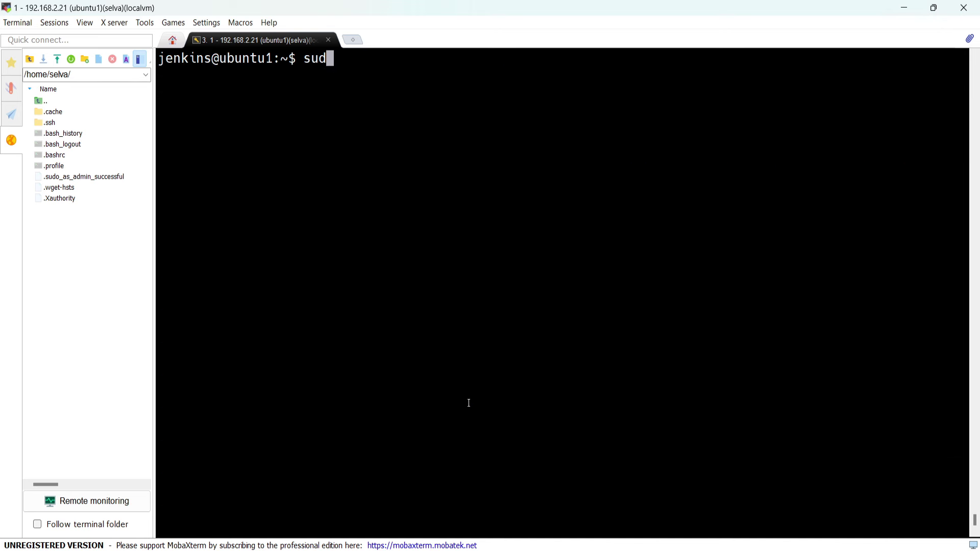
{"action": "type", "text": "o systemctl r"}
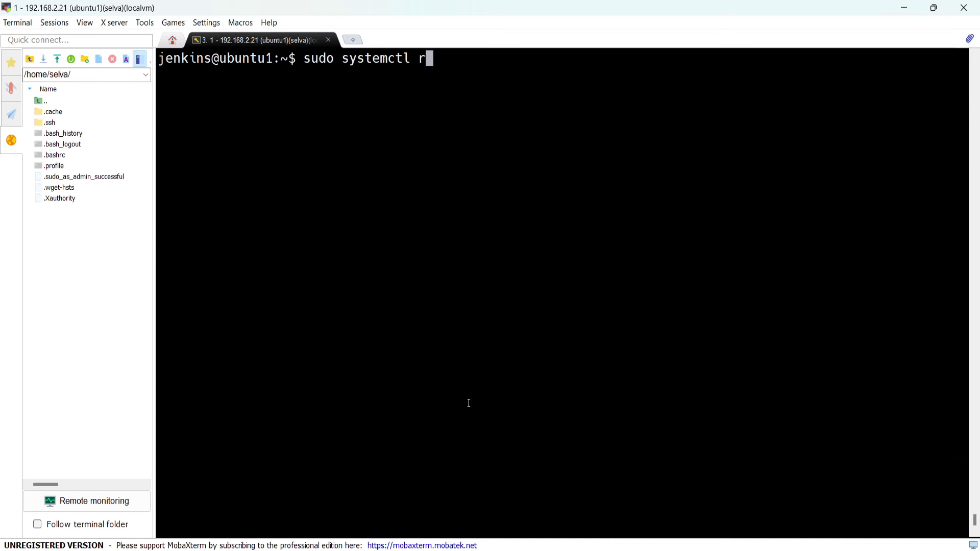
{"action": "type", "text": "estart jenkins"}
{"action": "key", "text": "Return"}
{"action": "key", "text": "Return"}
{"action": "key", "text": "Return"}
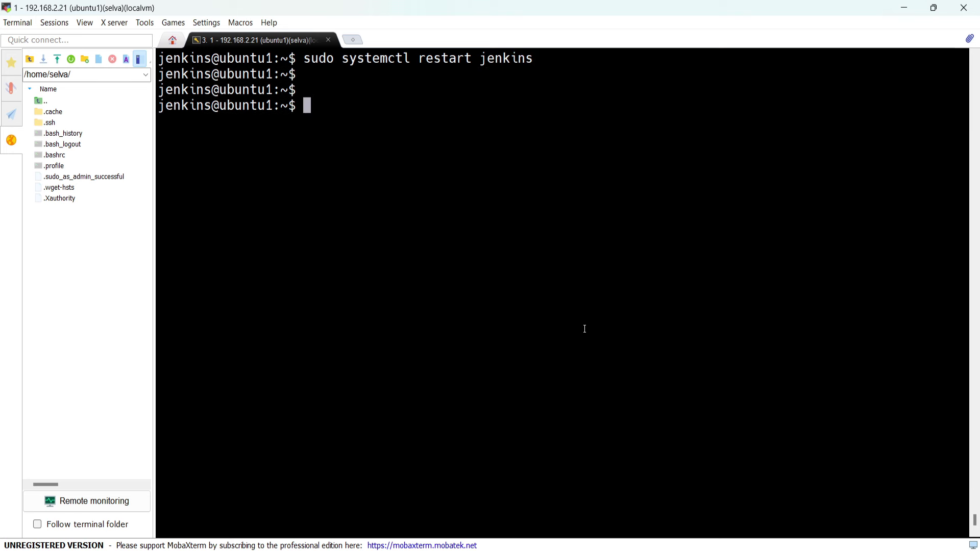
Step: Switch to the browser and sign in to Jenkins again with the username devops and the account password
{"action": "key", "text": "alt+Tab"}
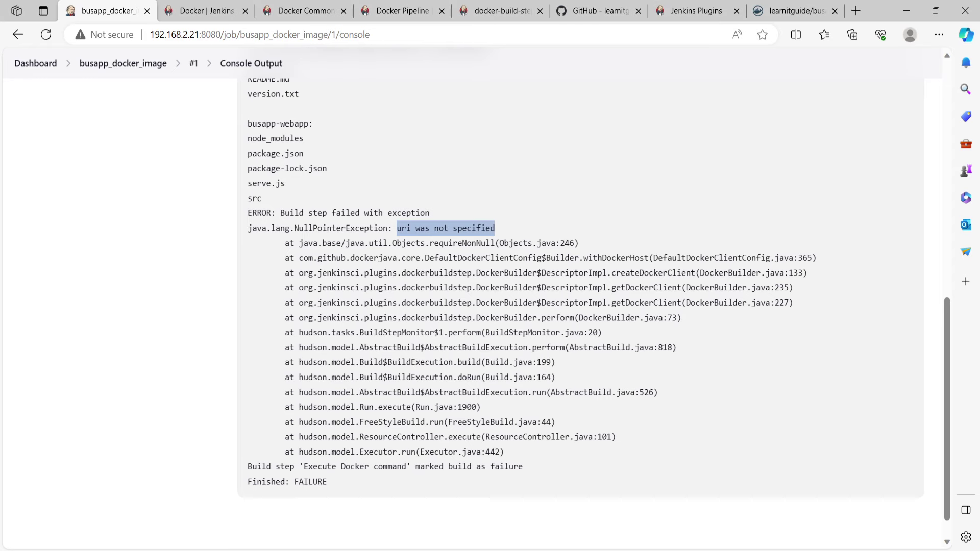
{"action": "left_click", "coordinate": [38, 67]}
{"action": "type", "text": "devops"}
{"action": "key", "text": "Tab"}
{"action": "type", "text": "••••••"}
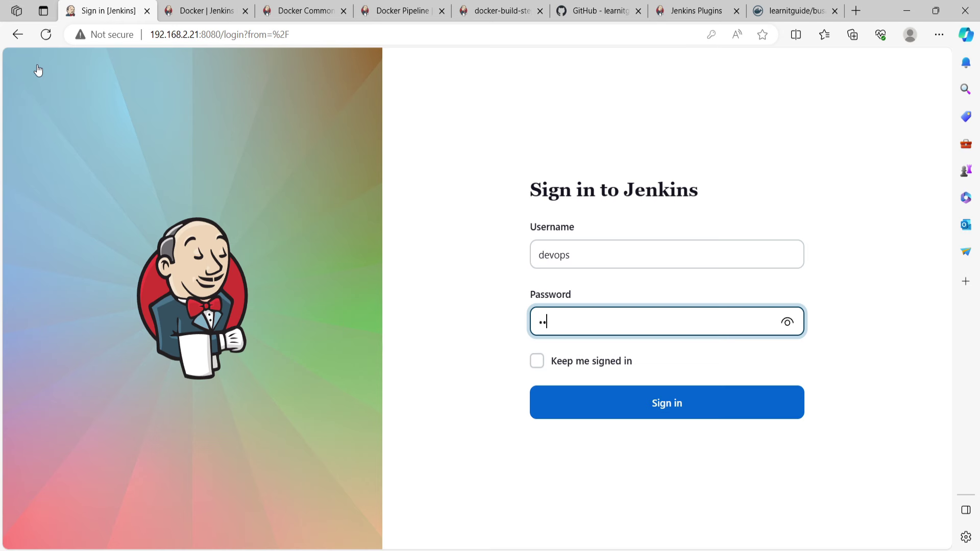
{"action": "key", "text": "Return"}
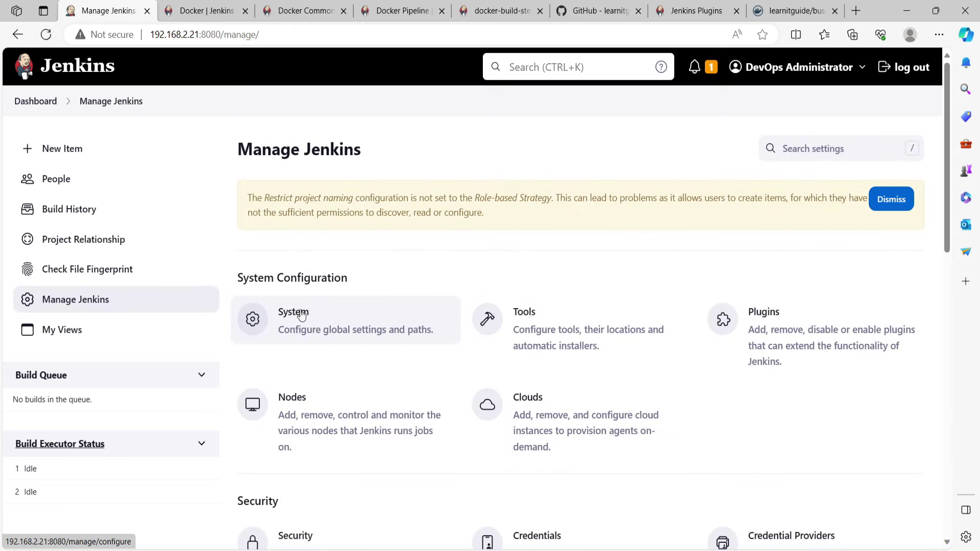
Step: Open the Jenkins System configuration and search the page for docker to reach the Docker Builder's Docker URL field
{"action": "left_click", "coordinate": [296, 315]}
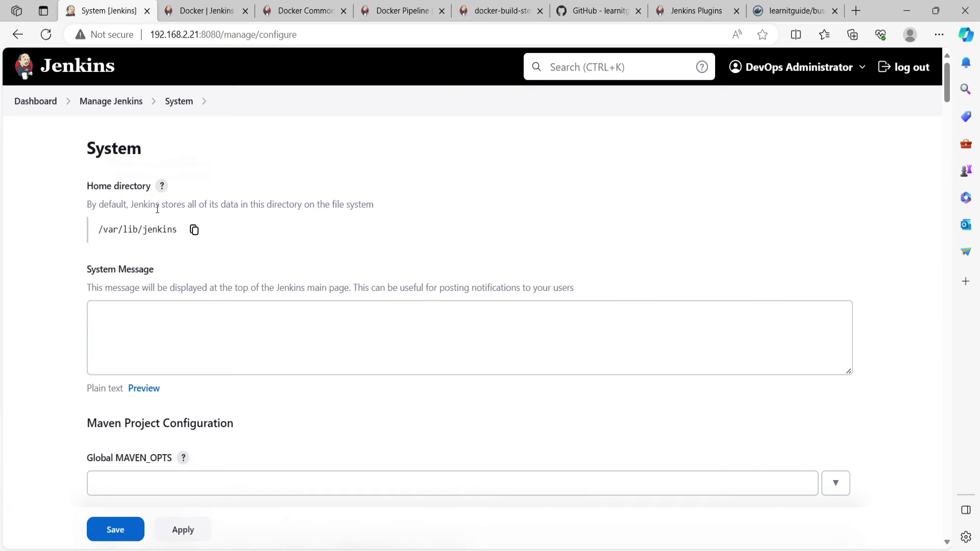
{"action": "scroll", "coordinate": [124, 269], "scroll_direction": "down", "scroll_amount": 2}
{"action": "key", "text": "ctrl+f"}
{"action": "type", "text": "docker"}
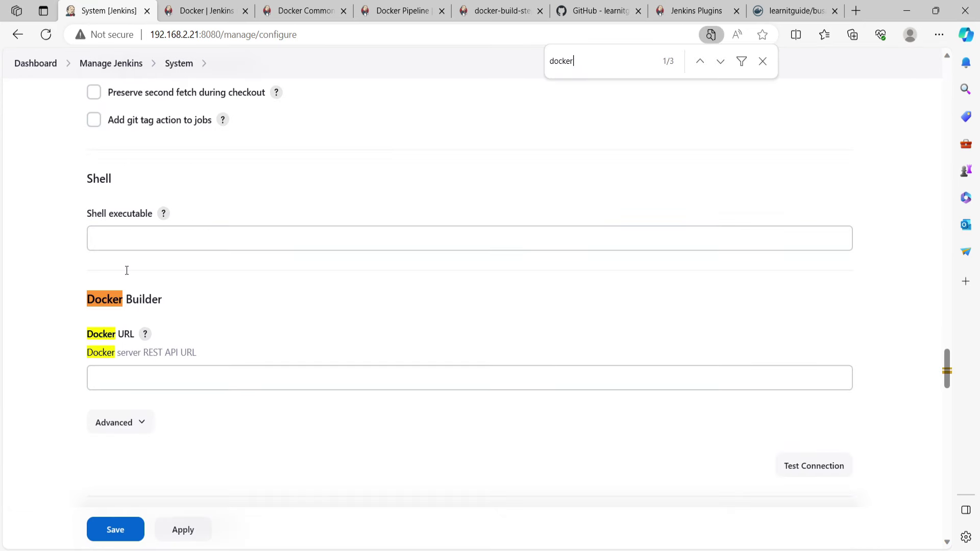
{"action": "left_click", "coordinate": [128, 377]}
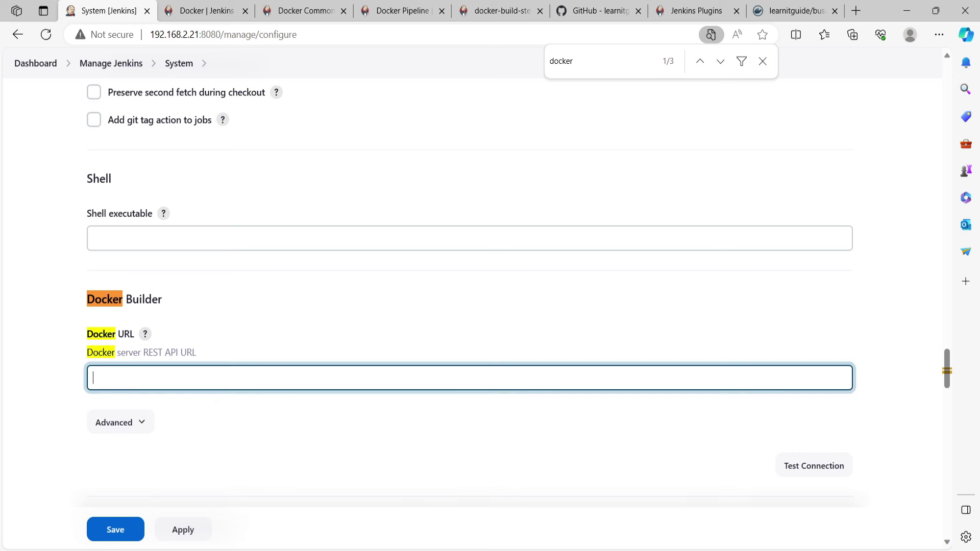
Step: Switch to MobaXterm, open /usr/lib/systemd/system/docker.service in vim, copy unix:///var/run/docker.sock from the ExecStart line, and quit without changes
{"action": "key", "text": "alt+Tab"}
{"action": "key", "text": "Up"}
{"action": "key", "text": "Up"}
{"action": "key", "text": "Up"}
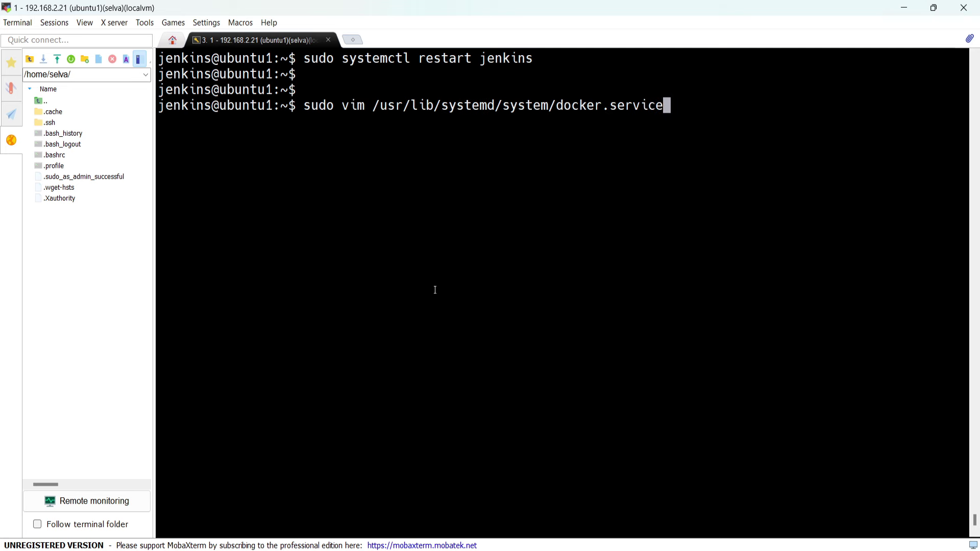
{"action": "key", "text": "Return"}
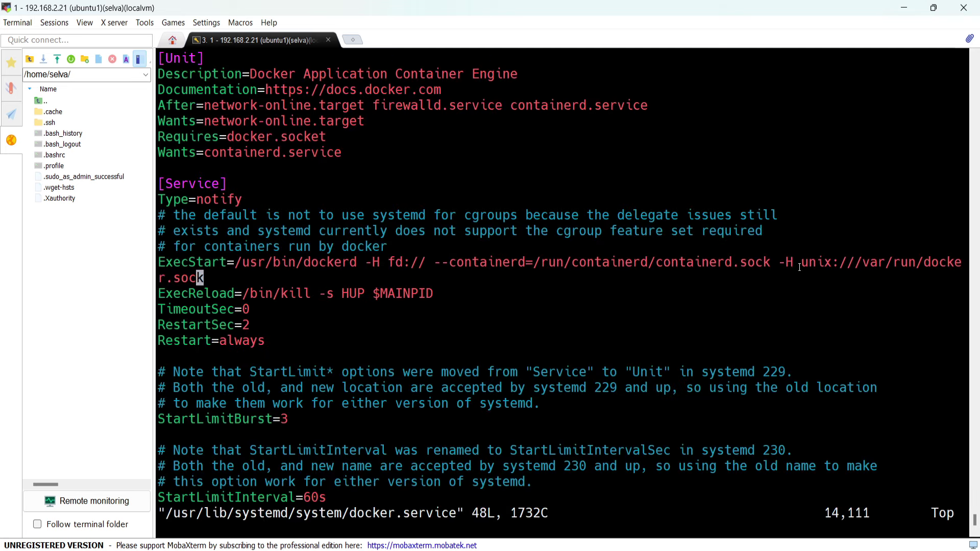
{"action": "left_click_drag", "start_coordinate": [801, 262], "coordinate": [201, 277]}
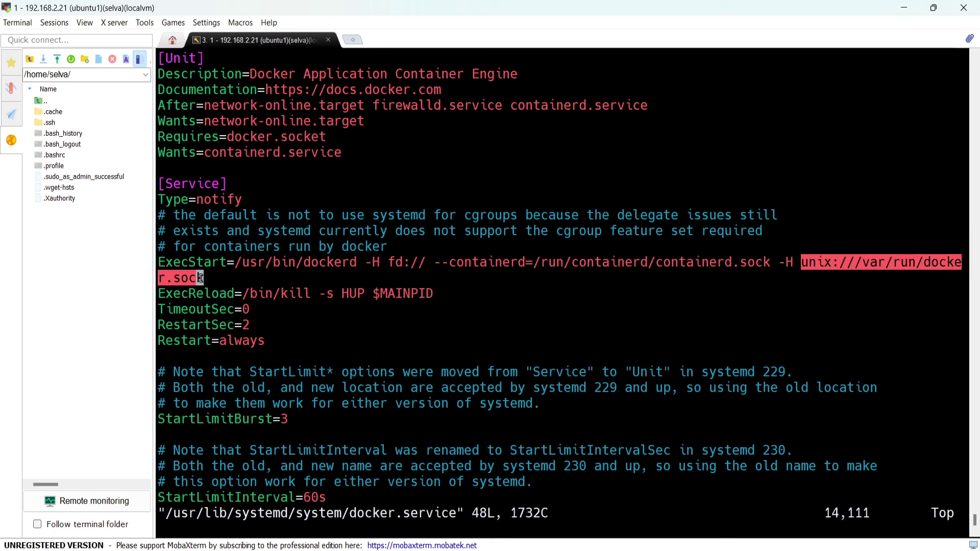
{"action": "type", "text": ":q"}
{"action": "key", "text": "Return"}
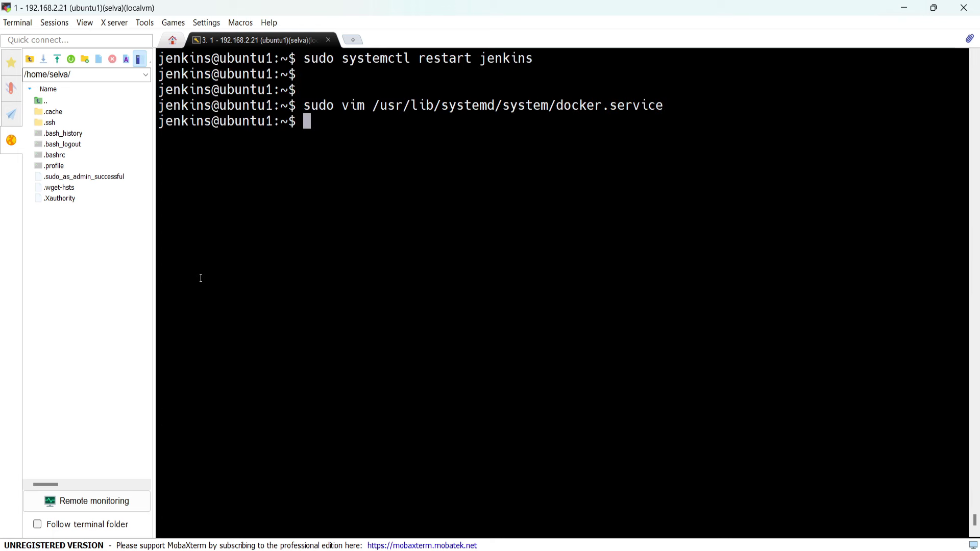
Step: Back in the browser, set the Docker Builder's Docker URL to unix:///var/run/docker.sock
{"action": "key", "text": "alt+Tab"}
{"action": "type", "text": "unix:///var/run/docker.sock"}
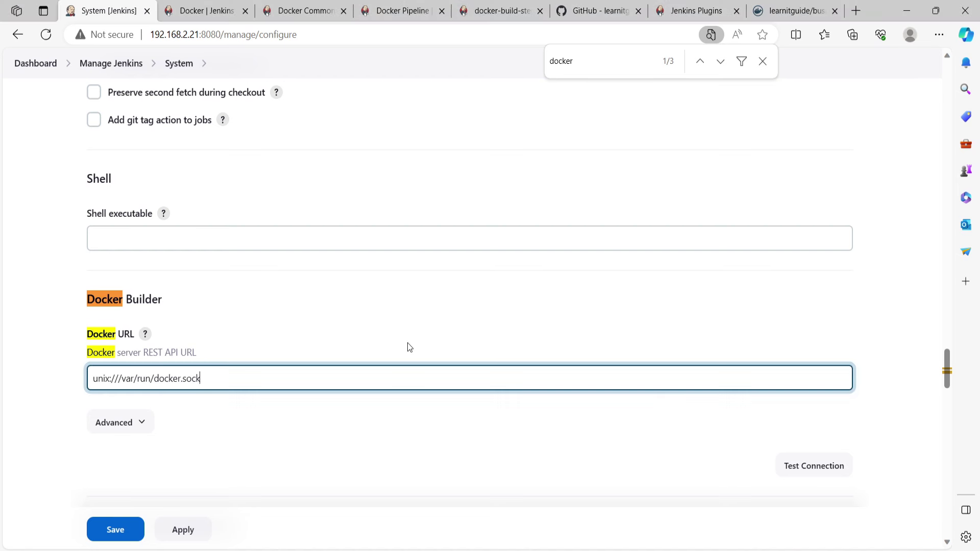
{"action": "scroll", "coordinate": [407, 341], "scroll_direction": "down", "scroll_amount": 3}
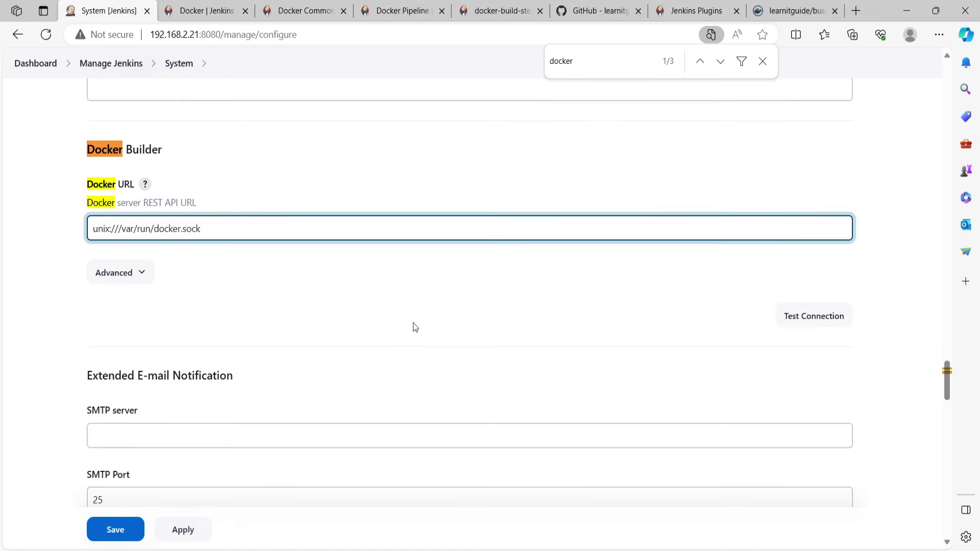
Step: Test the Docker Builder connection and save the Jenkins system configuration
{"action": "left_click", "coordinate": [806, 320]}
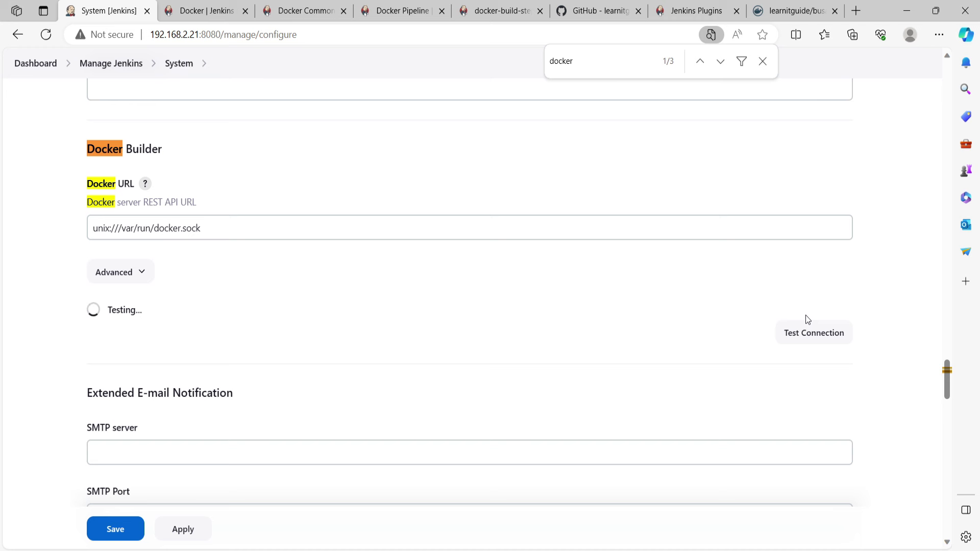
{"action": "left_click", "coordinate": [307, 228]}
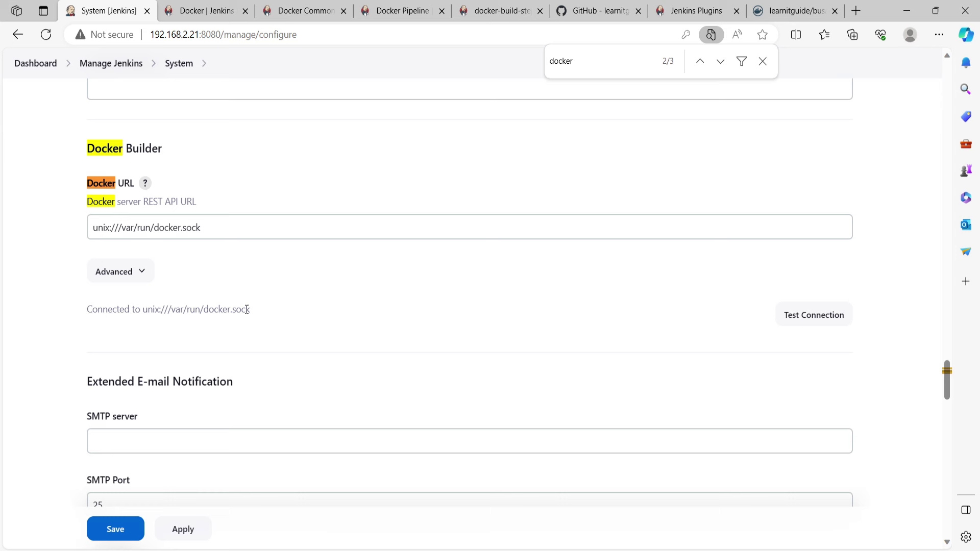
{"action": "left_click", "coordinate": [139, 530]}
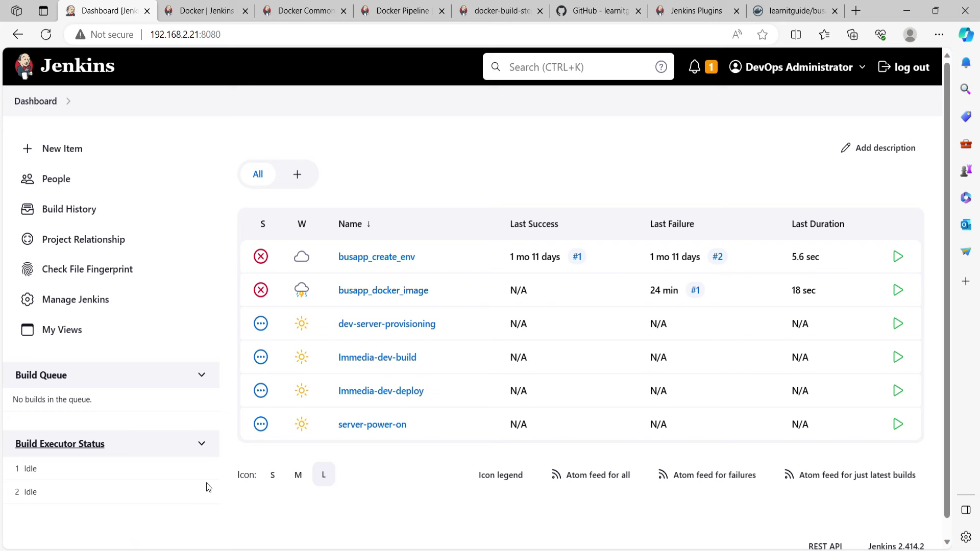
Step: Start a new build of the busapp_docker_image job and open the console output of build #2
{"action": "left_click", "coordinate": [383, 297]}
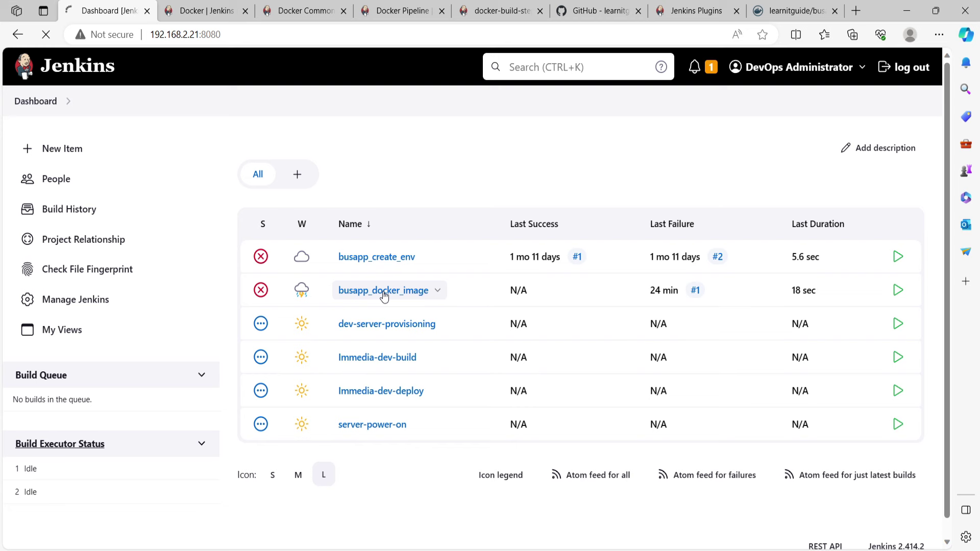
{"action": "left_click", "coordinate": [25, 247]}
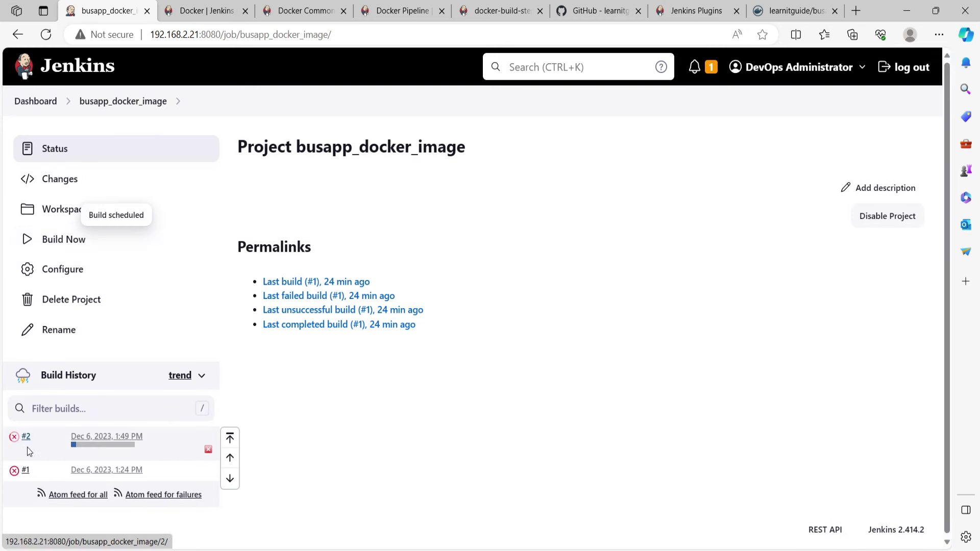
{"action": "left_click", "coordinate": [26, 439]}
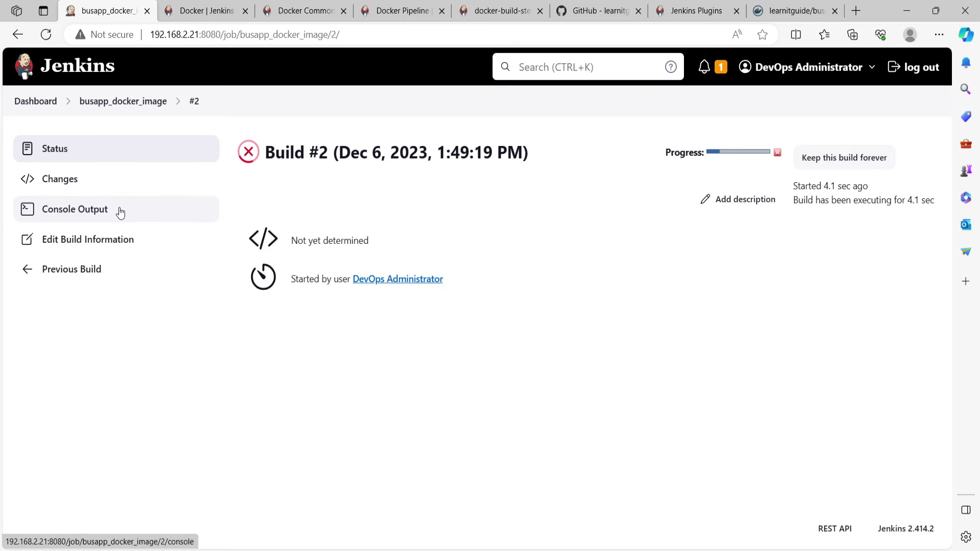
{"action": "left_click", "coordinate": [119, 210]}
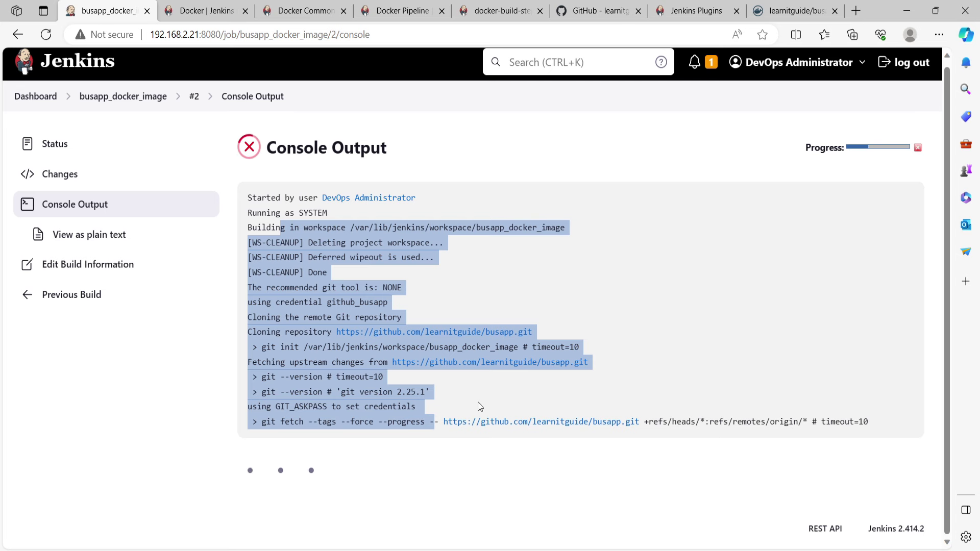
Step: Examine build #2's console output for the listed workspace files, the Docker image build steps and the outcome of the image push
{"action": "left_click_drag", "start_coordinate": [247, 284], "coordinate": [293, 419]}
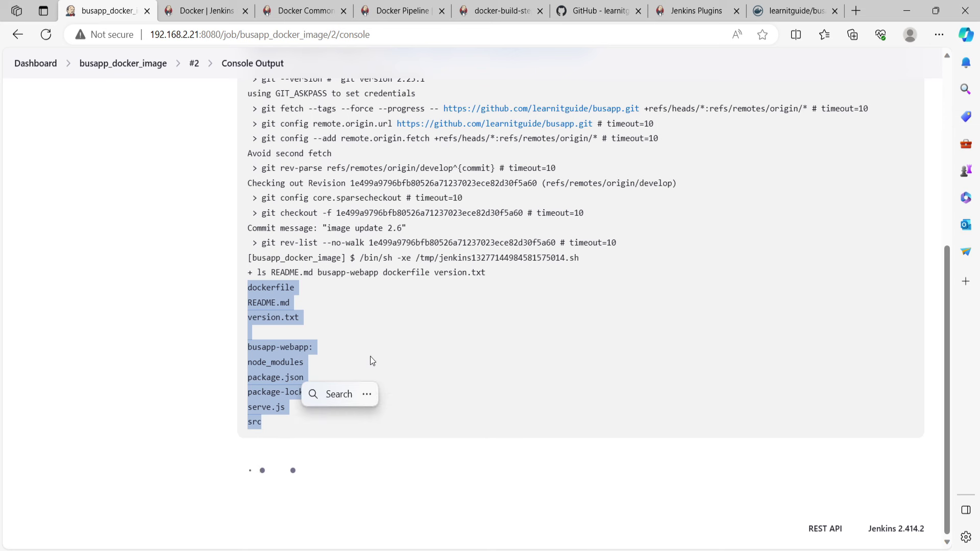
{"action": "left_click", "coordinate": [330, 413]}
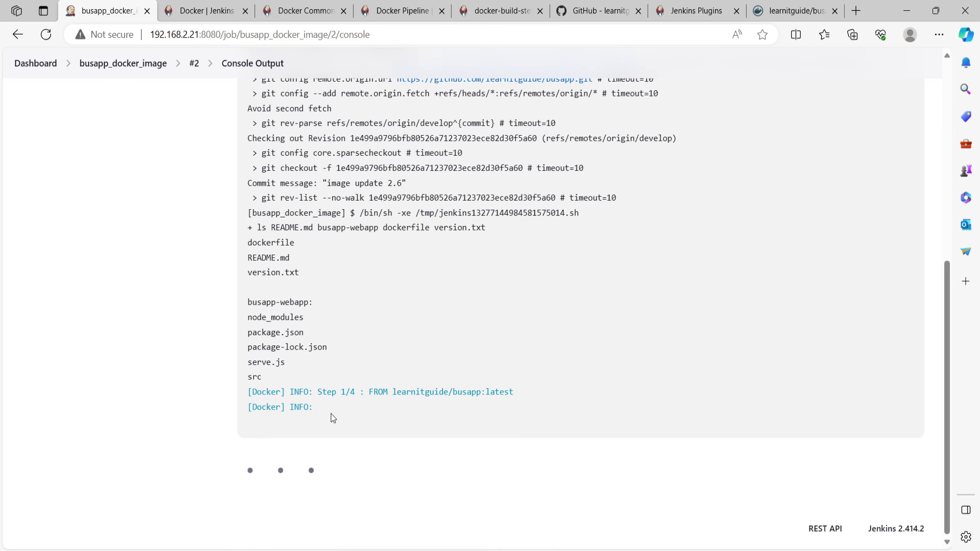
{"action": "left_click_drag", "start_coordinate": [249, 391], "coordinate": [338, 412]}
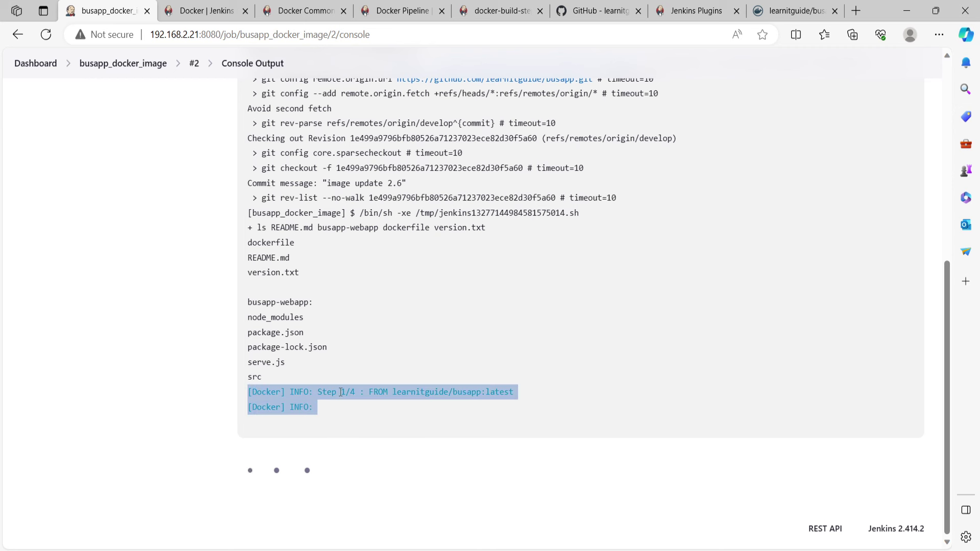
{"action": "left_click", "coordinate": [322, 412]}
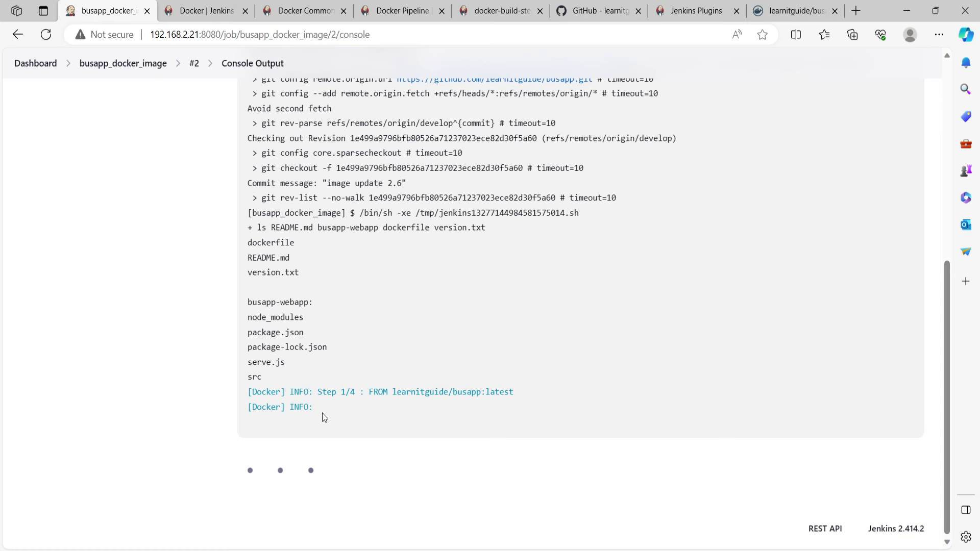
{"action": "left_click_drag", "start_coordinate": [299, 392], "coordinate": [400, 412]}
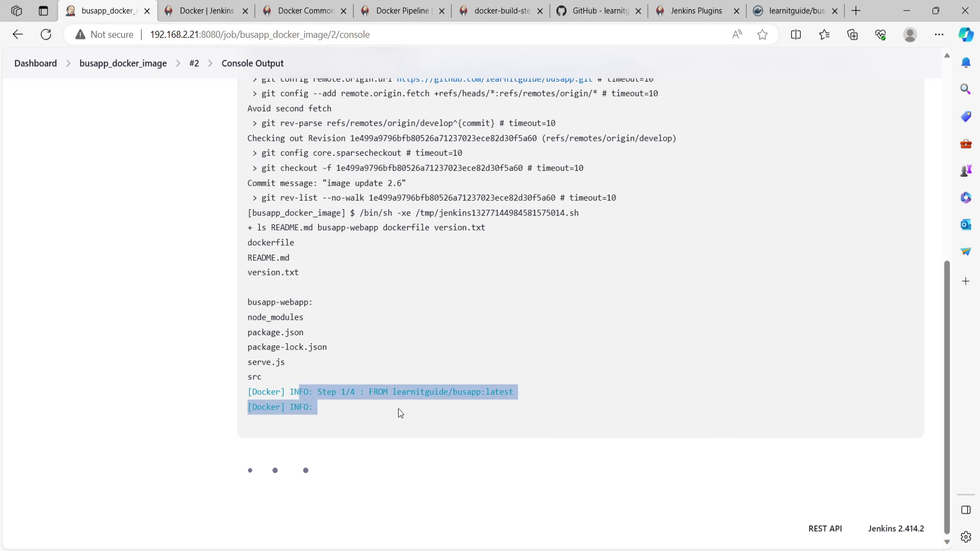
{"action": "left_click", "coordinate": [526, 378]}
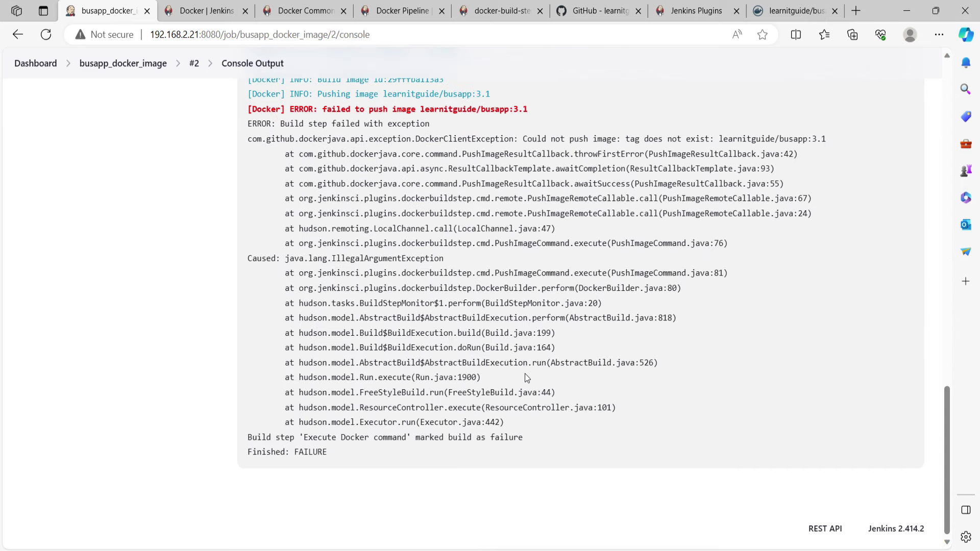
{"action": "scroll", "coordinate": [353, 252], "scroll_direction": "up", "scroll_amount": 3}
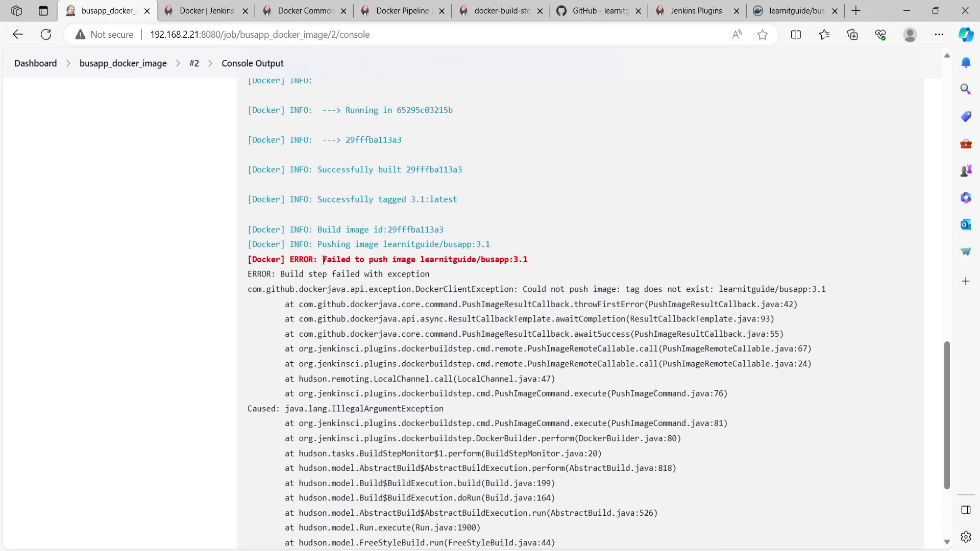
{"action": "left_click_drag", "start_coordinate": [323, 260], "coordinate": [466, 261]}
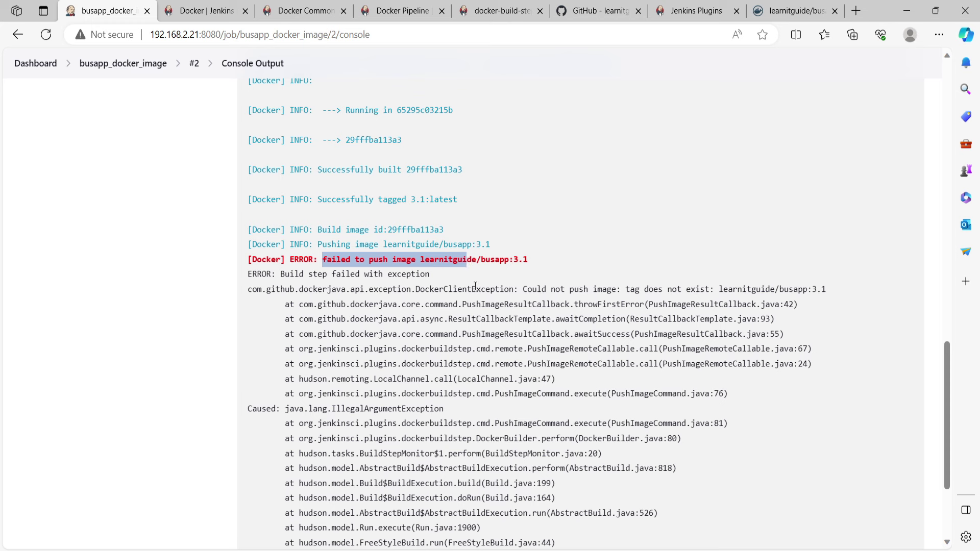